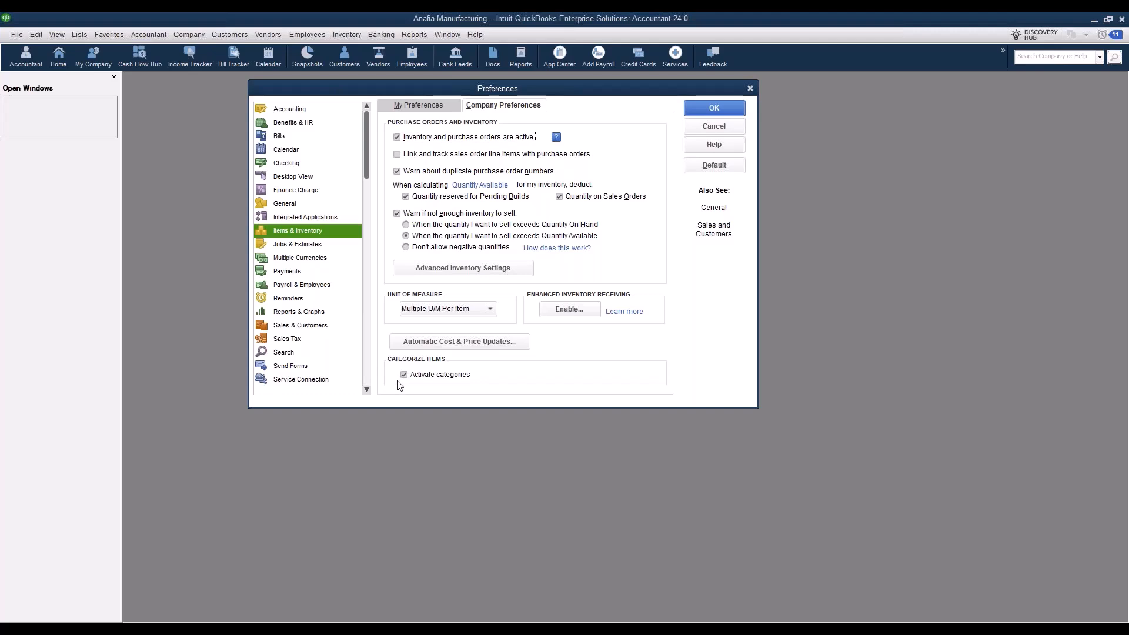
Accept the Items & Inventory preferences with categories activated and open the Category List
left_click(727, 112)
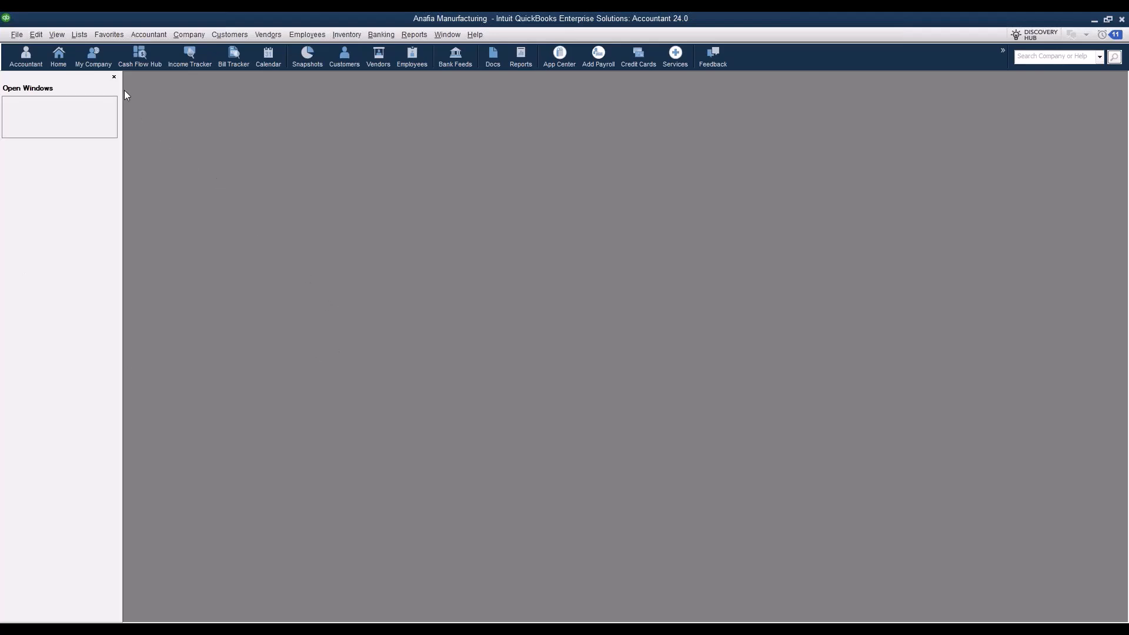
left_click(79, 35)
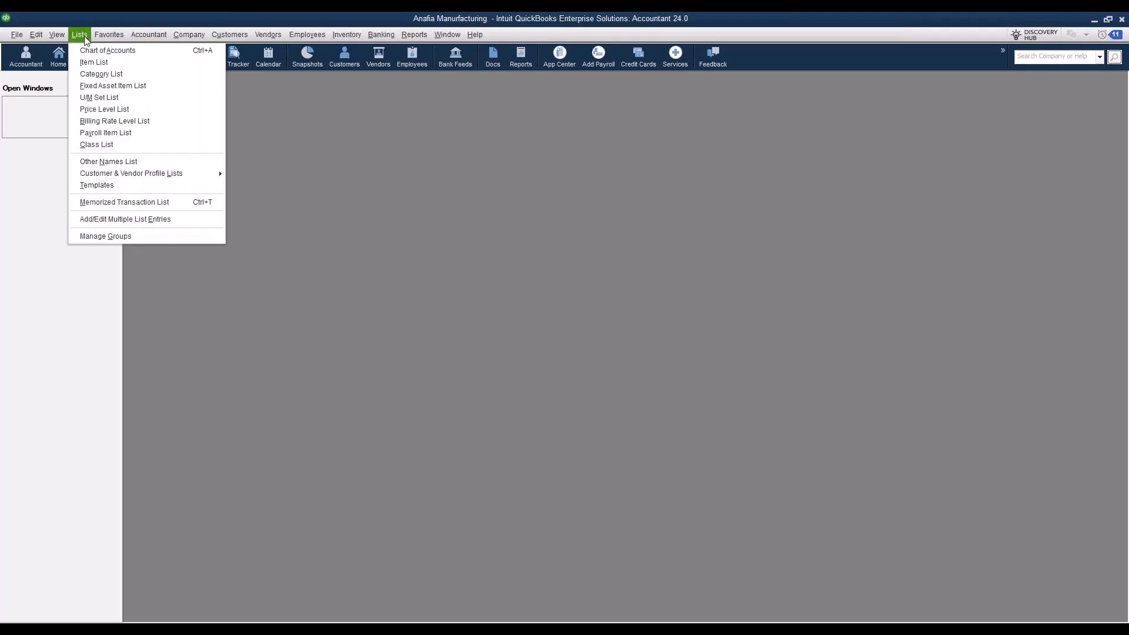
left_click(89, 76)
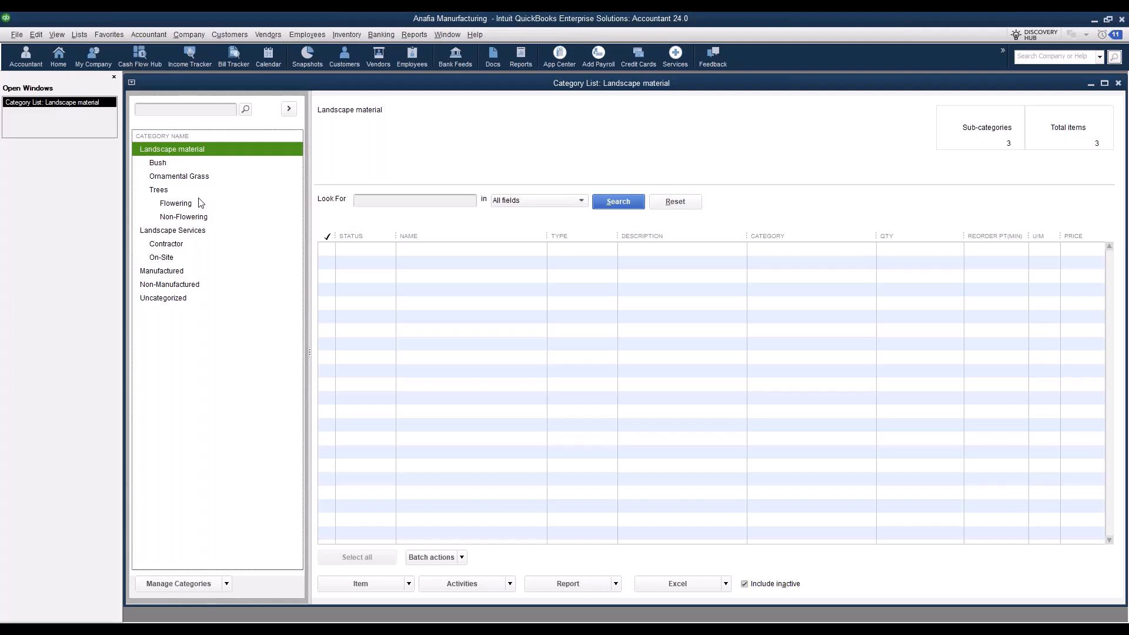
View the items in the Bush and Ornamental Grass categories under Landscape material, ending on Bush
left_click(159, 163)
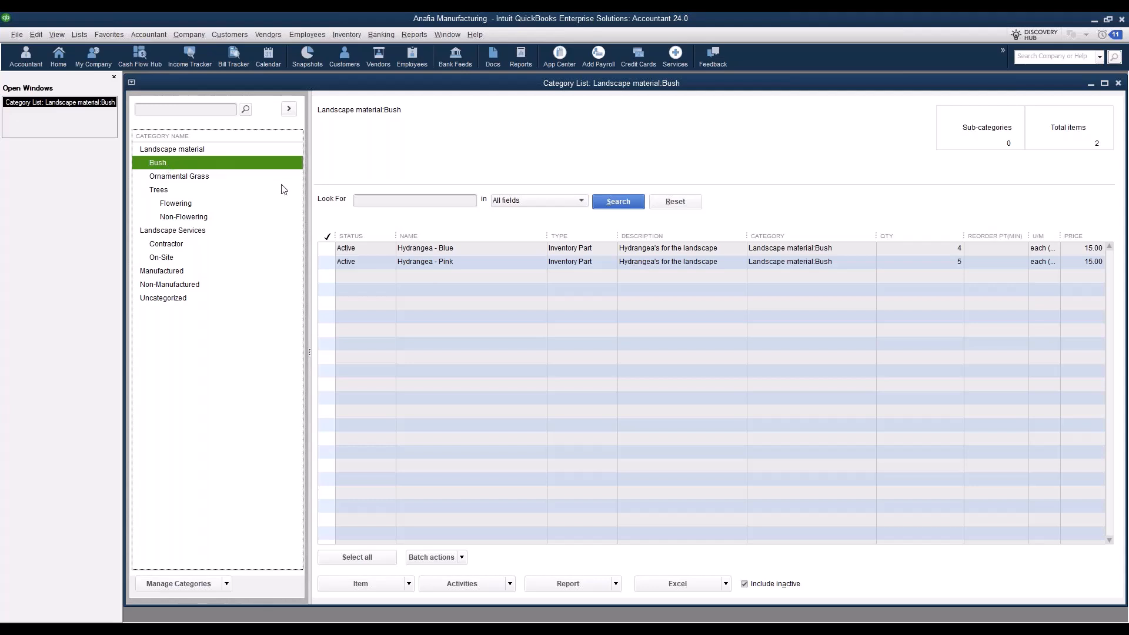
left_click(191, 178)
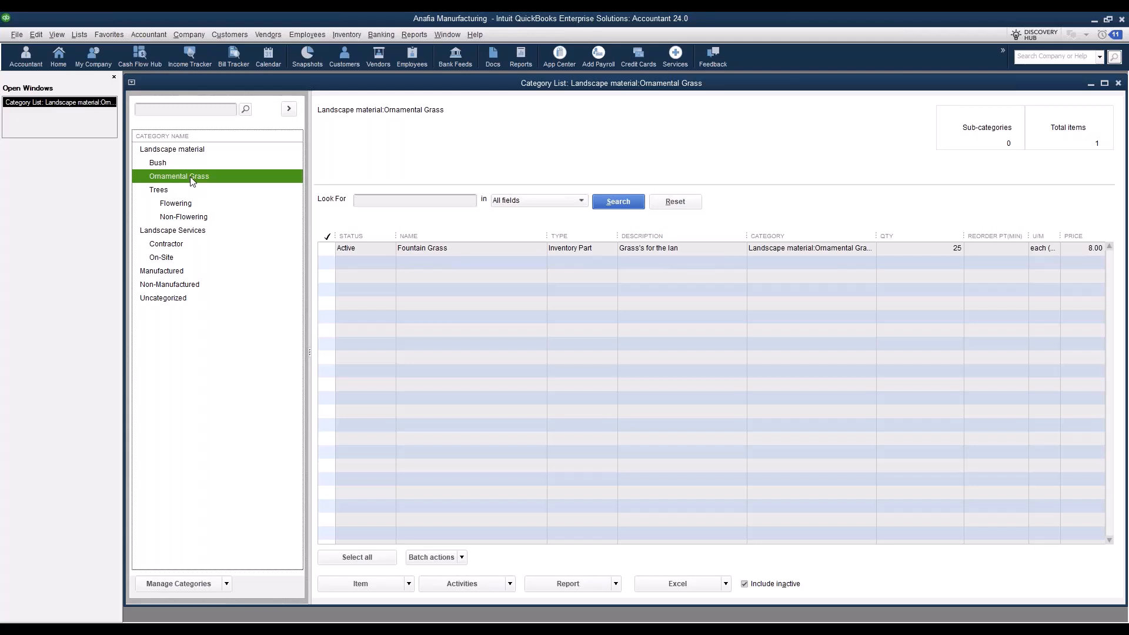
left_click(185, 163)
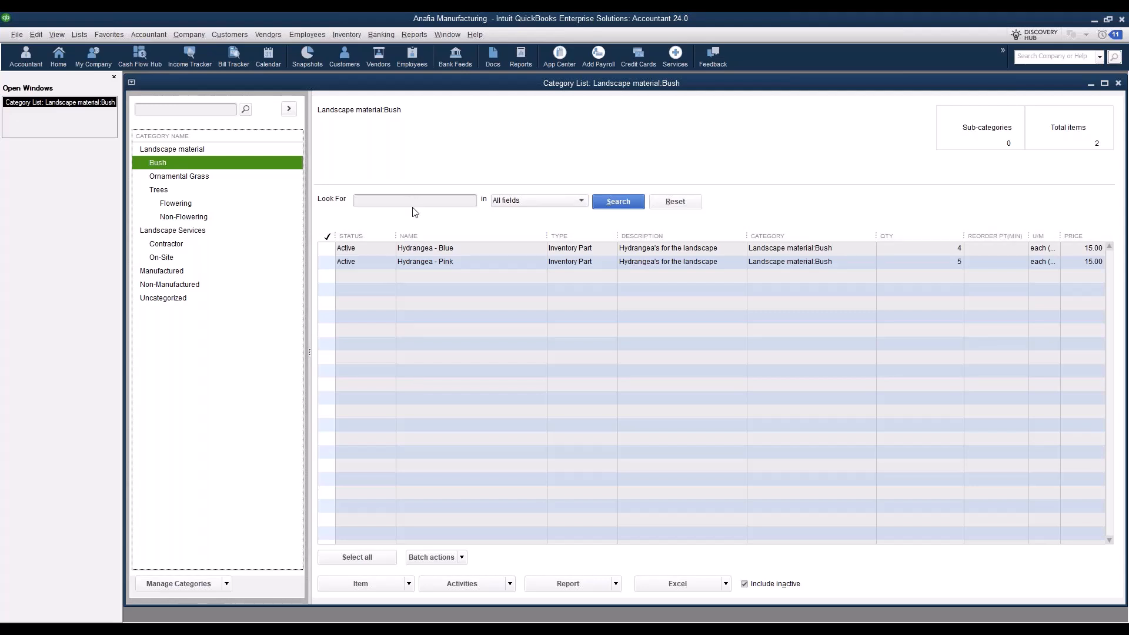
Search the Bush category's items in all fields for "Bush" and then for "Blue"
left_click(370, 201)
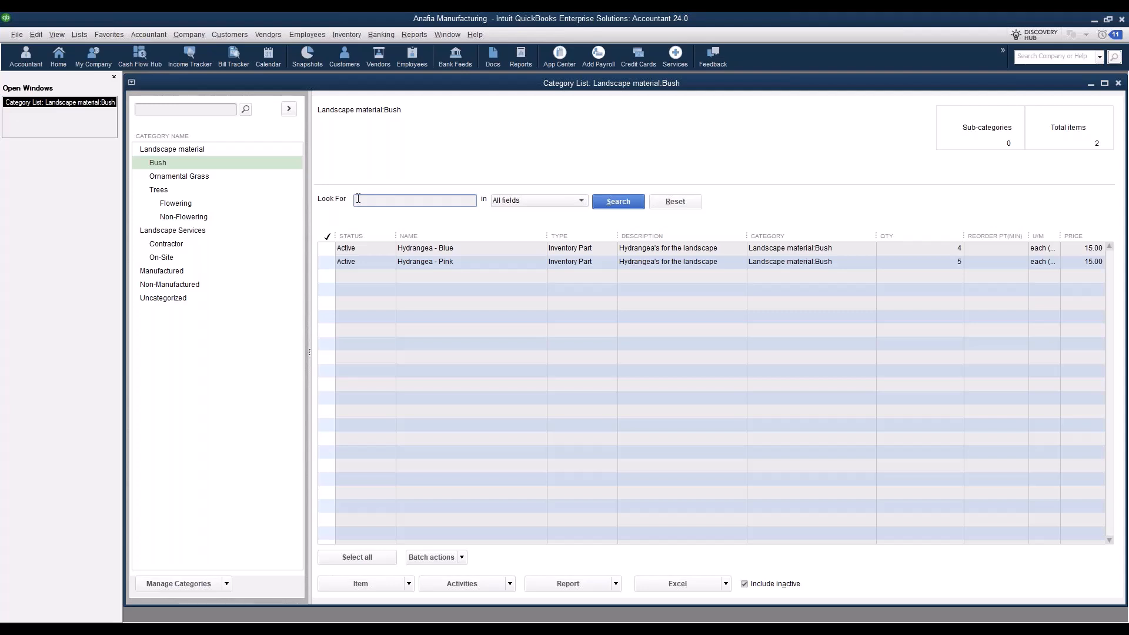
type("Bush")
left_click(618, 201)
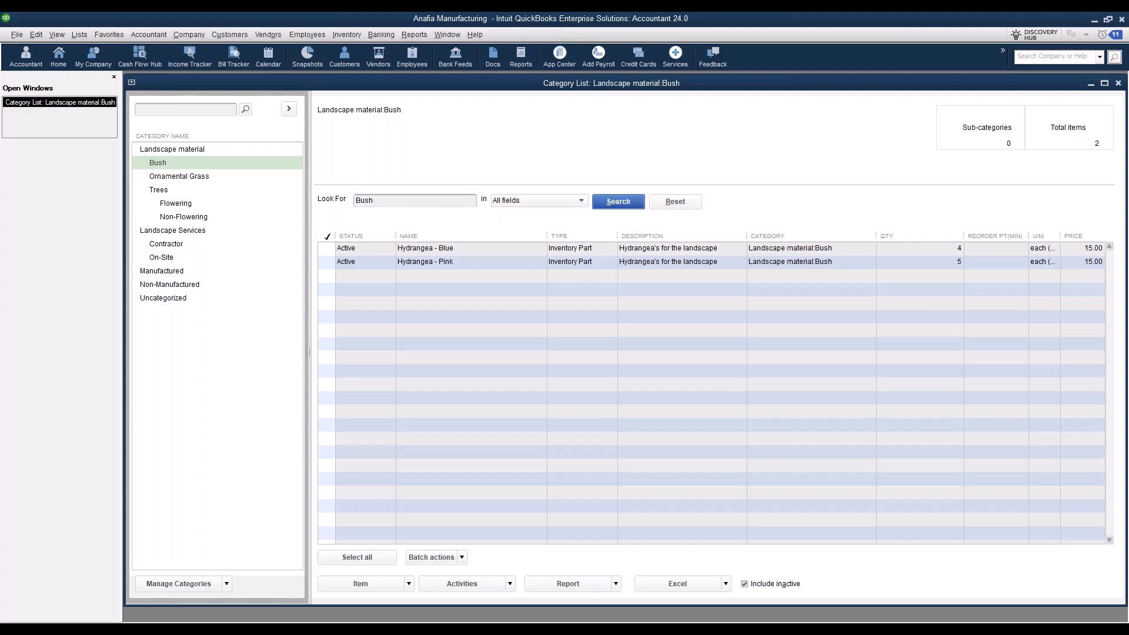
key("shift+Tab")
type("Blue")
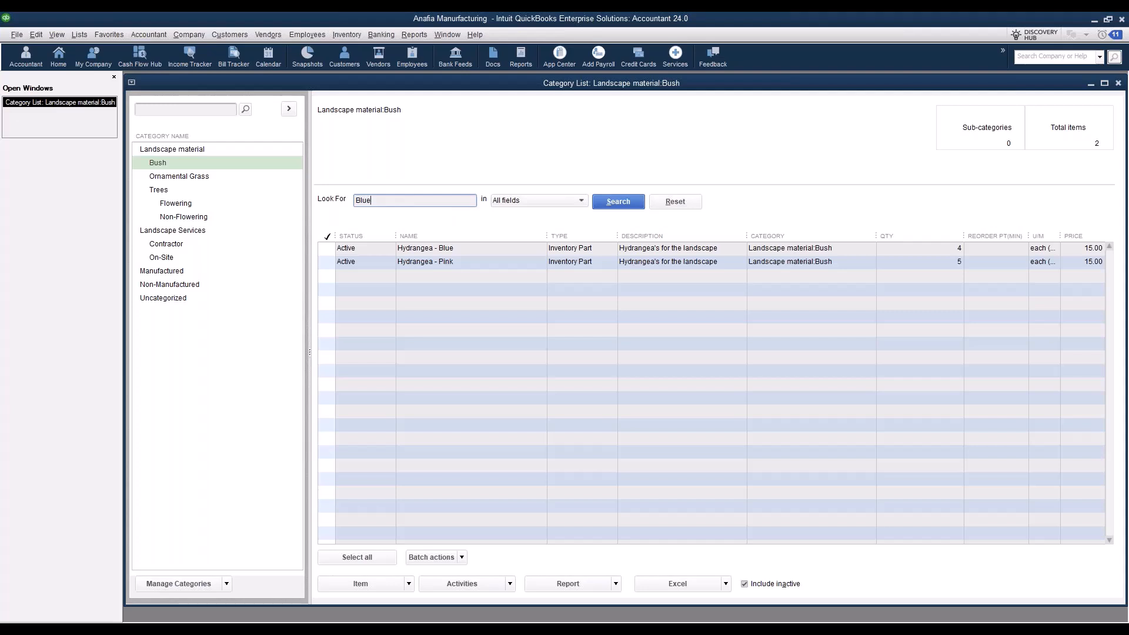
key("Return")
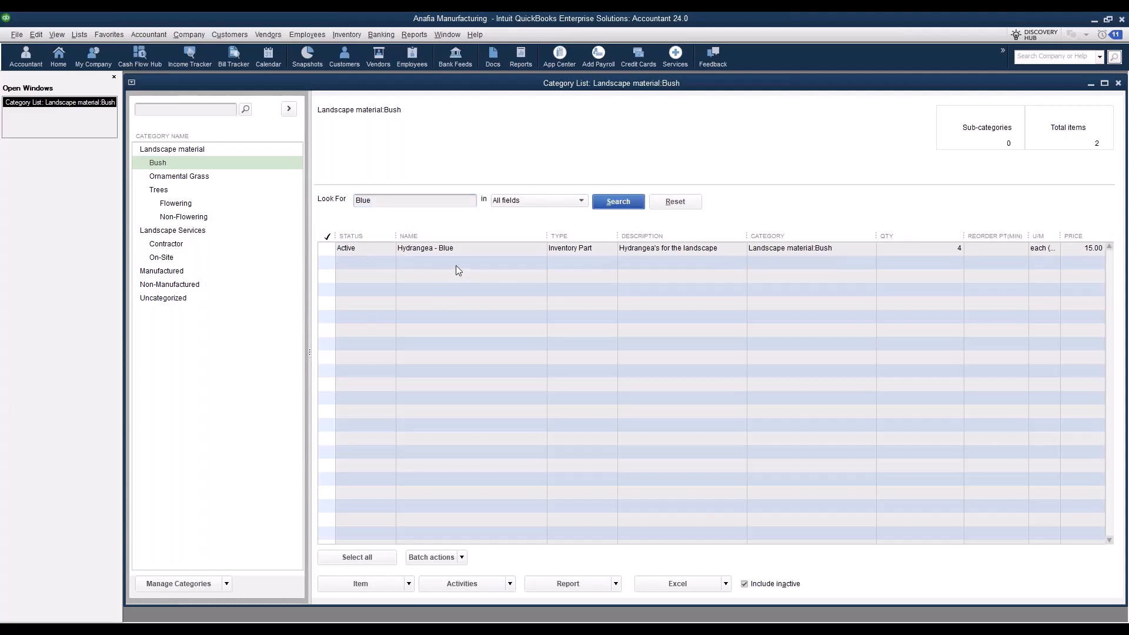
Search the Bush category's items for "pink", reset the search and run it again with "pink"
key("shift+Tab")
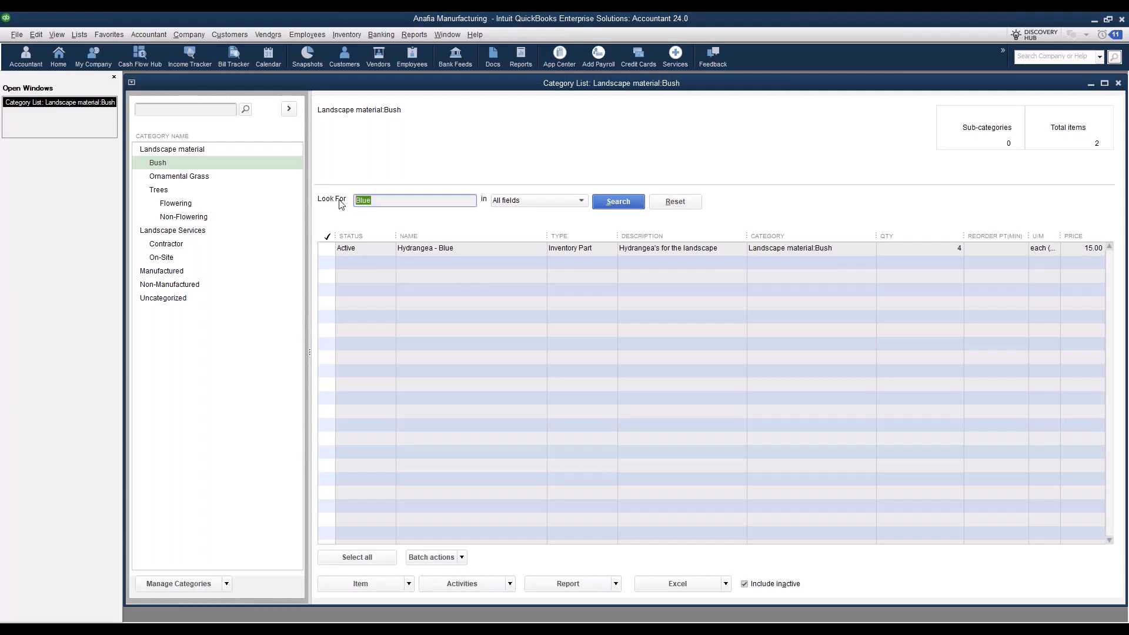
type("pink")
left_click(612, 203)
left_click(655, 202)
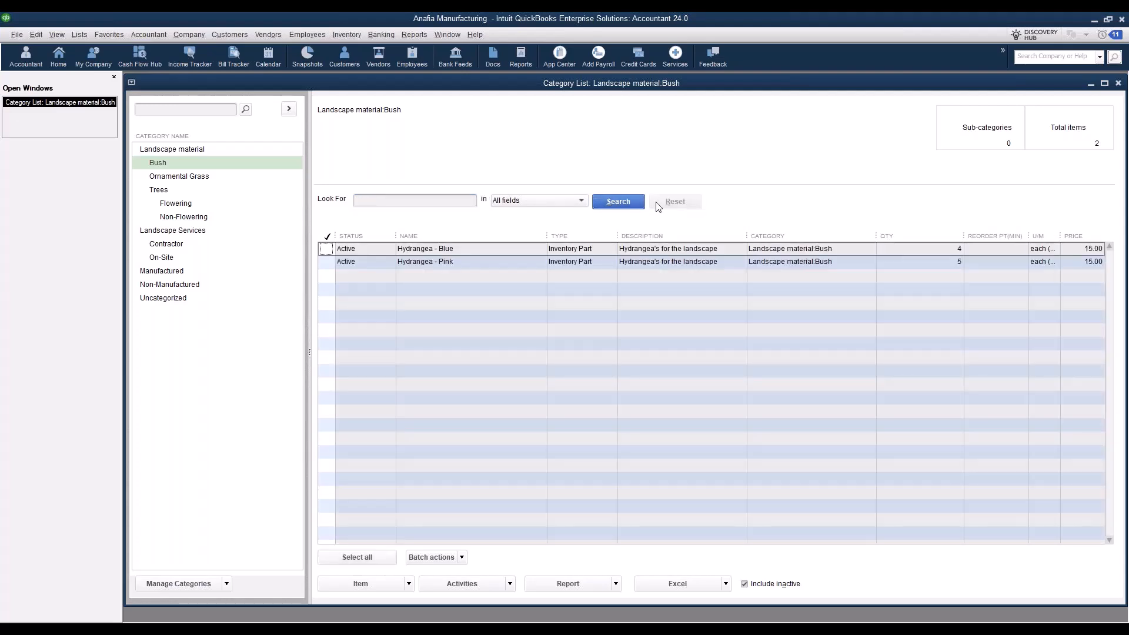
left_click(415, 201)
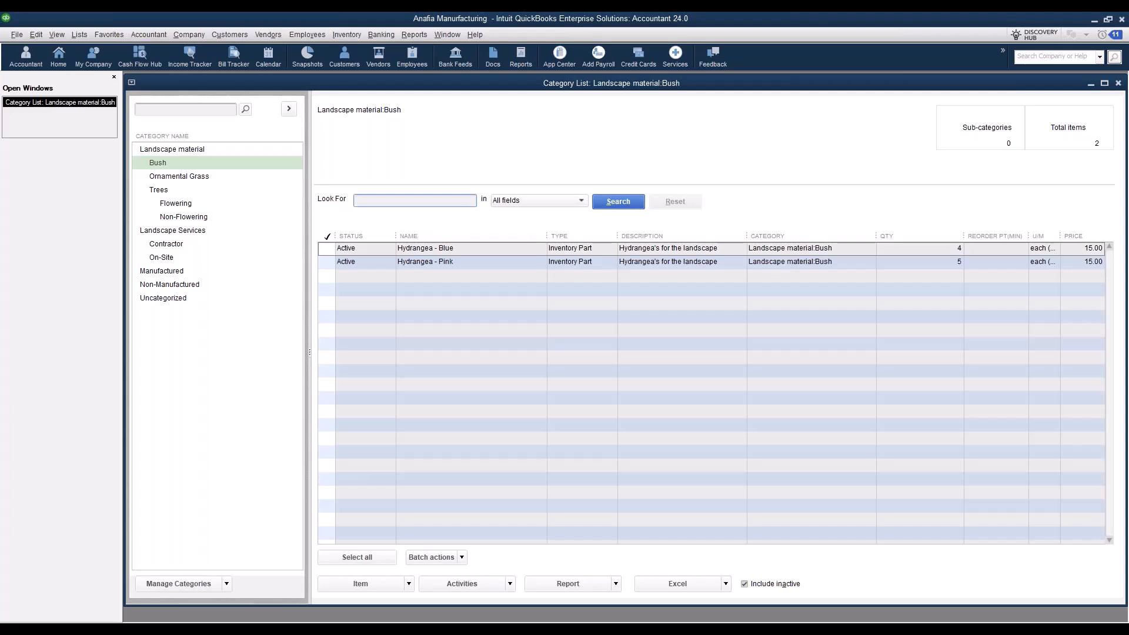
type("pink")
left_click(595, 202)
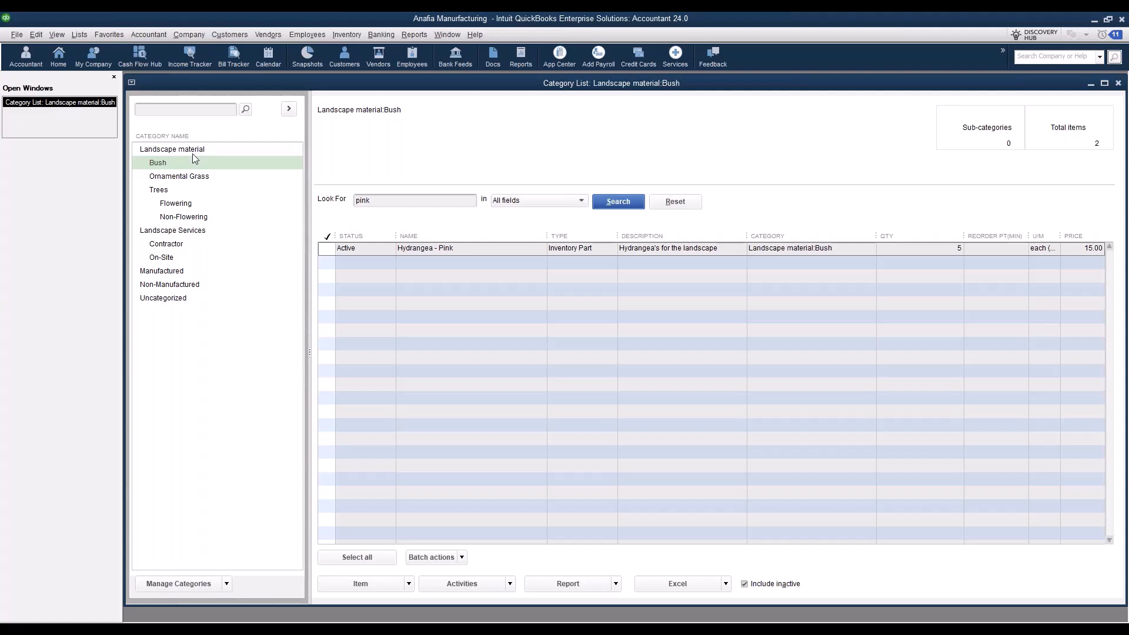
Examine the inventory parts in the add/edit multiple categories and items window, close it and review the category management options
left_click(227, 585)
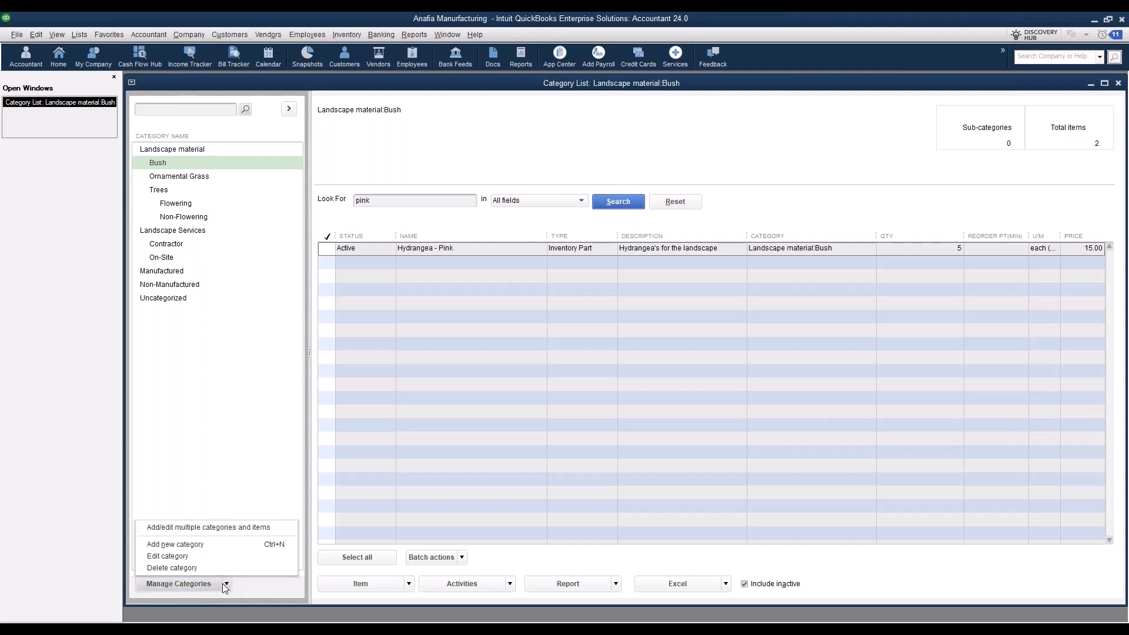
left_click(227, 529)
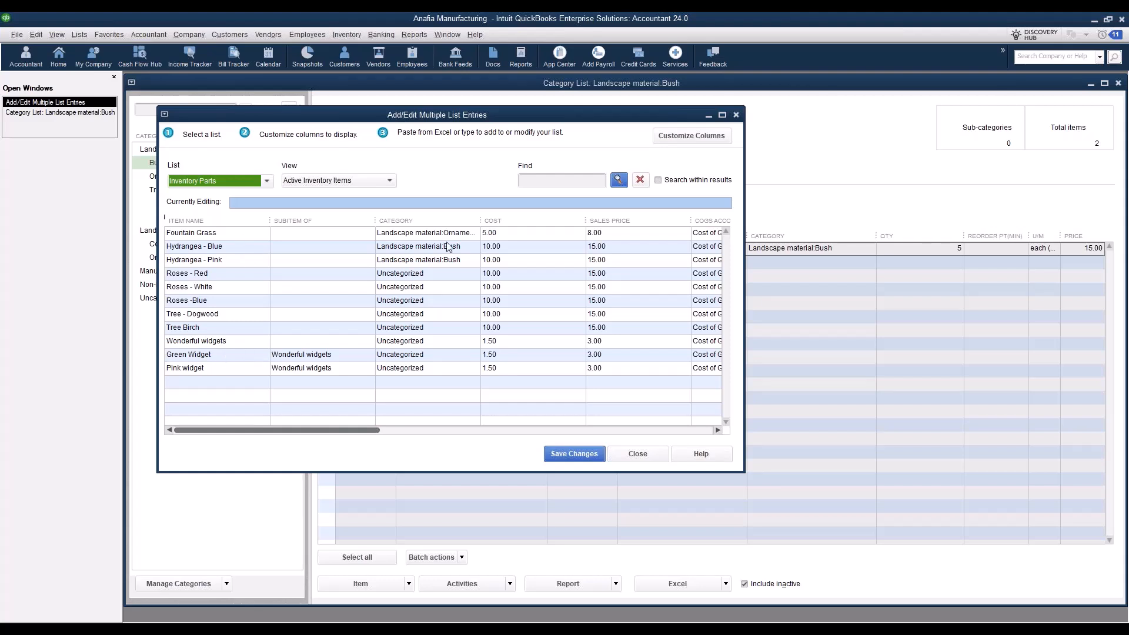
left_click(736, 115)
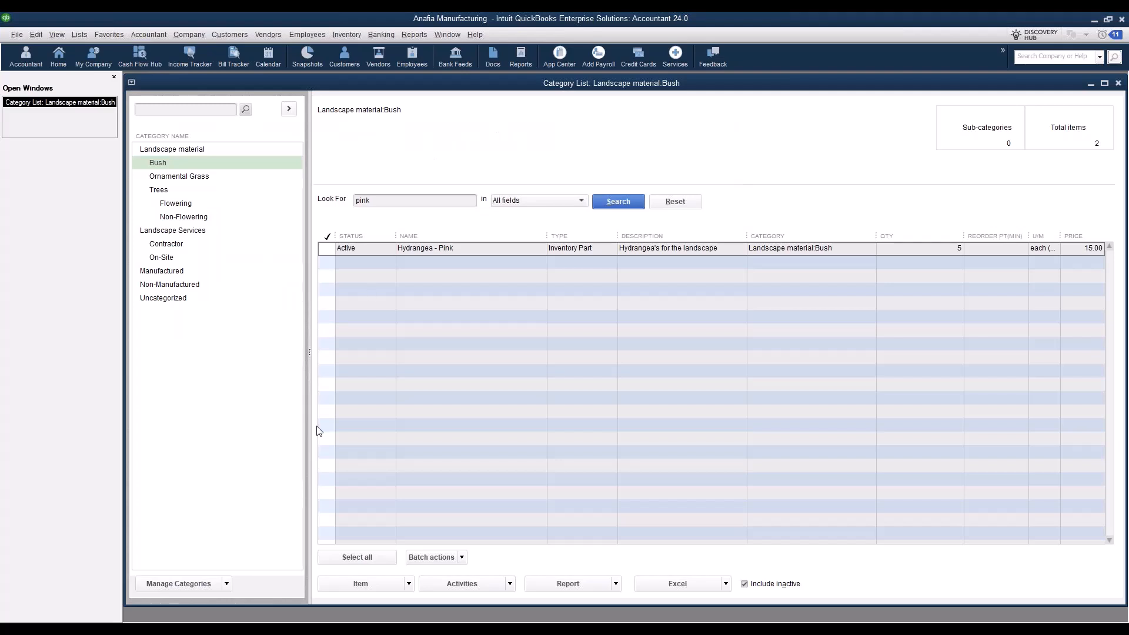
left_click(227, 584)
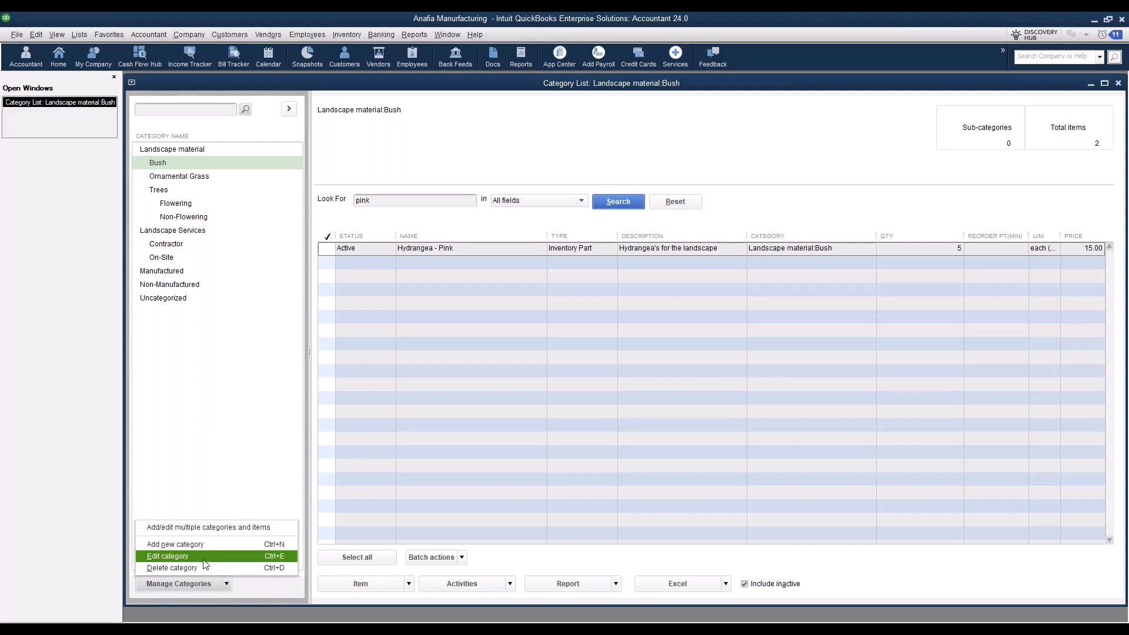
left_click(230, 447)
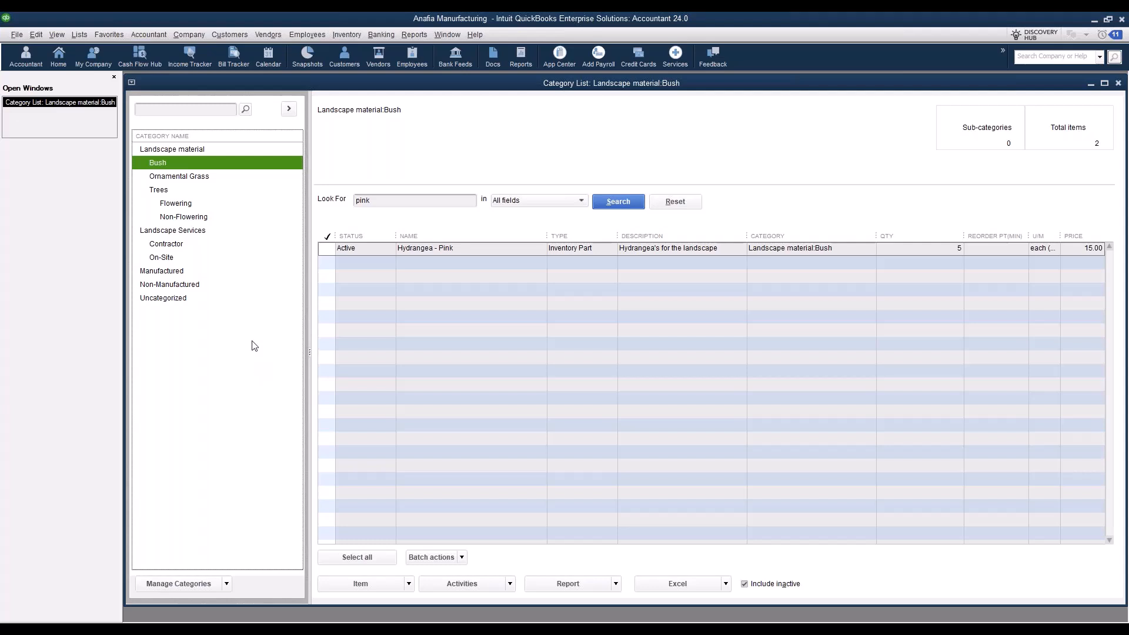
Display the Uncategorized category's items with inactive items excluded
left_click(159, 300)
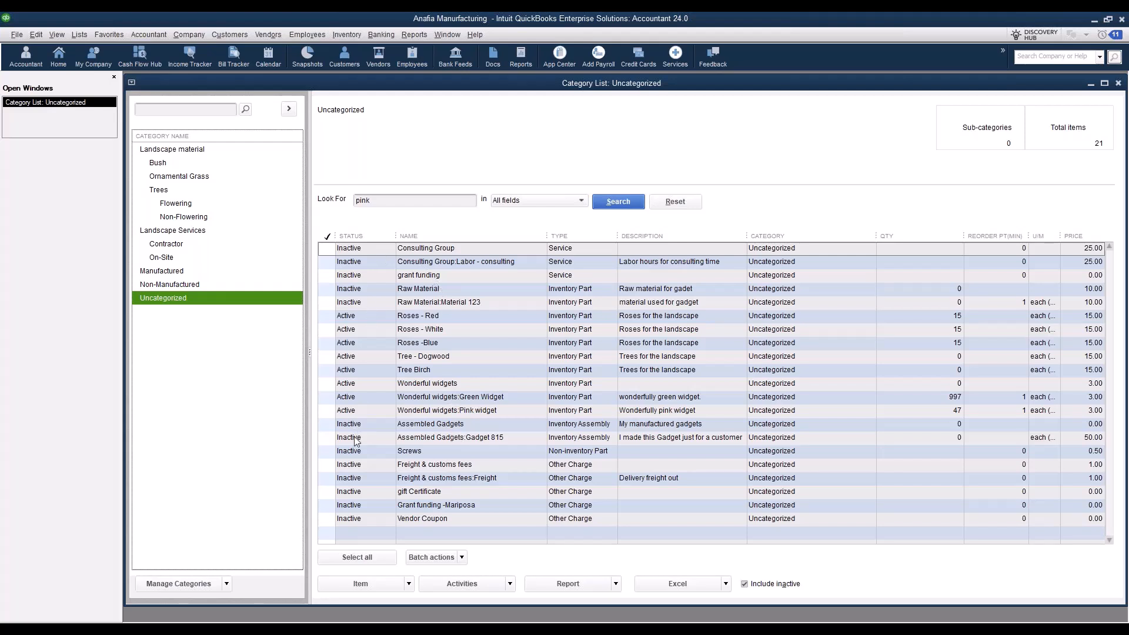
left_click(745, 584)
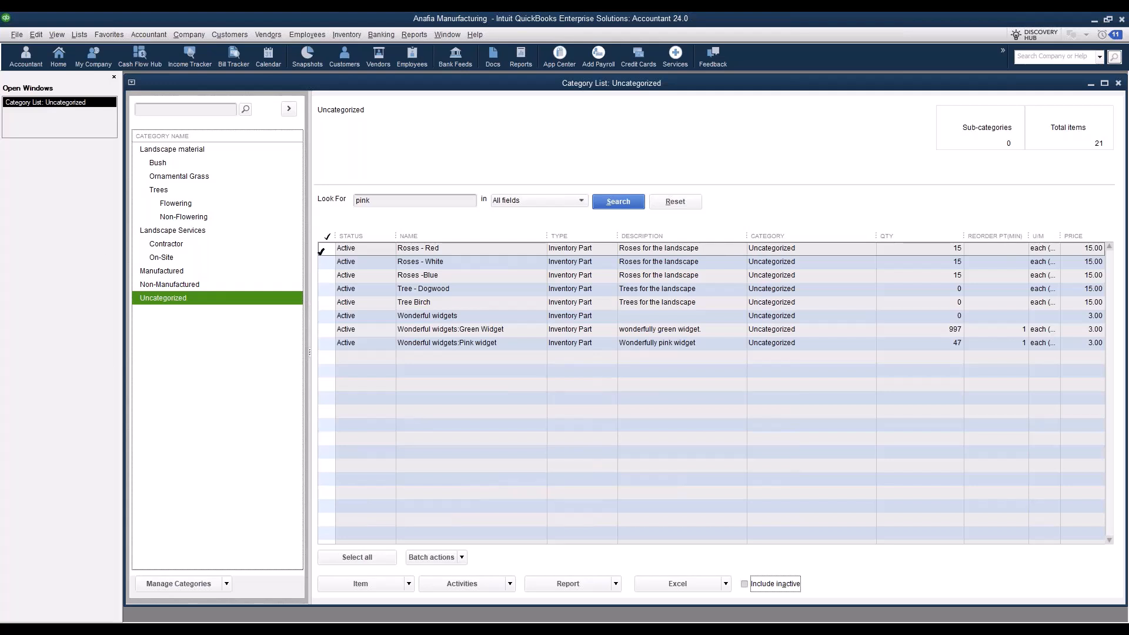
Move Roses - Red, Roses - White and Roses -Blue together to the Landscape material:Bush category and view that category's items
left_click(326, 248)
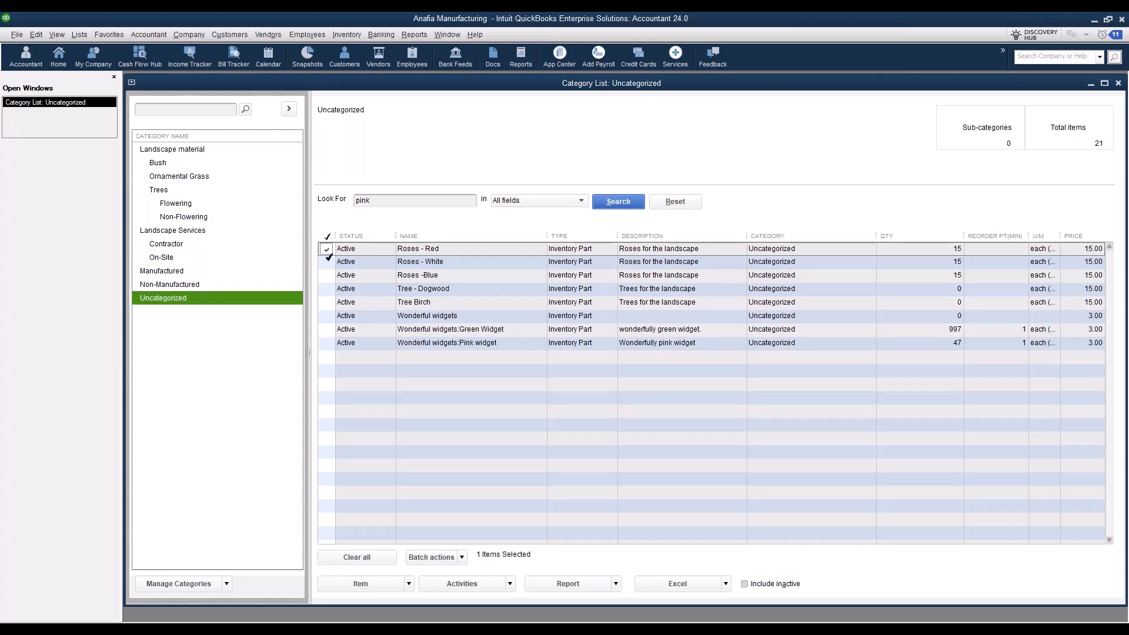
left_click(327, 262)
left_click(328, 276)
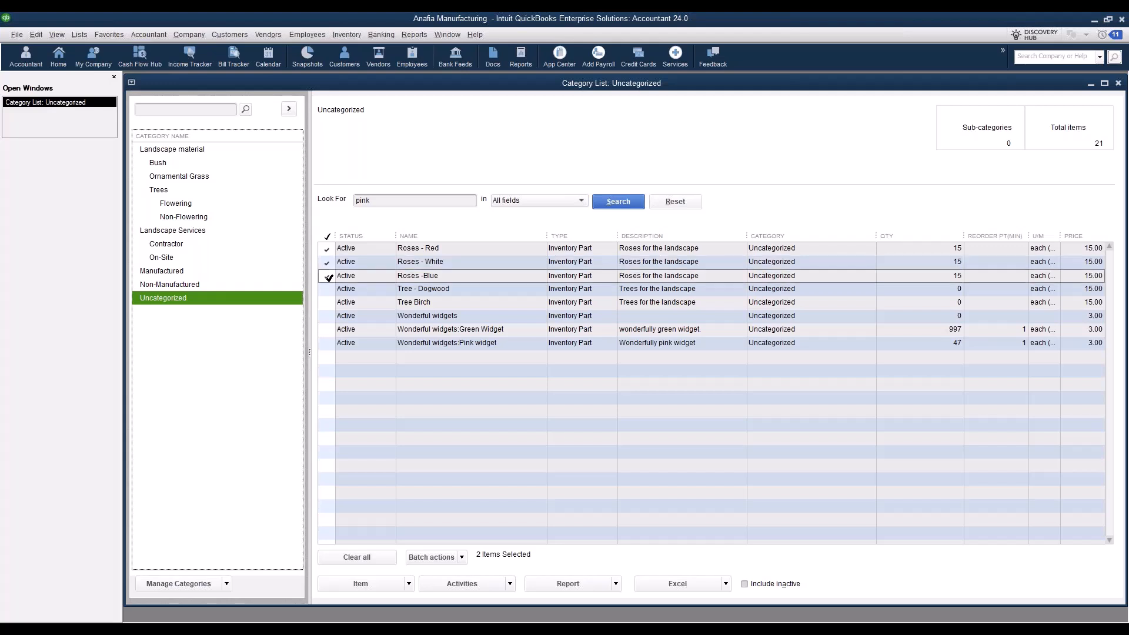
left_click(462, 558)
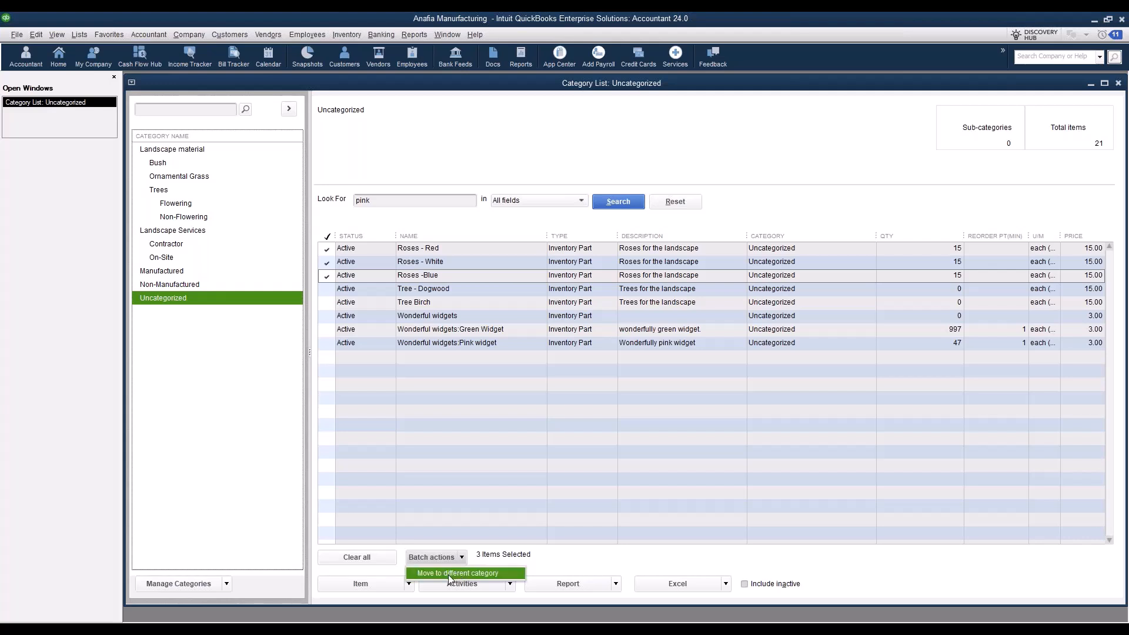
left_click(439, 573)
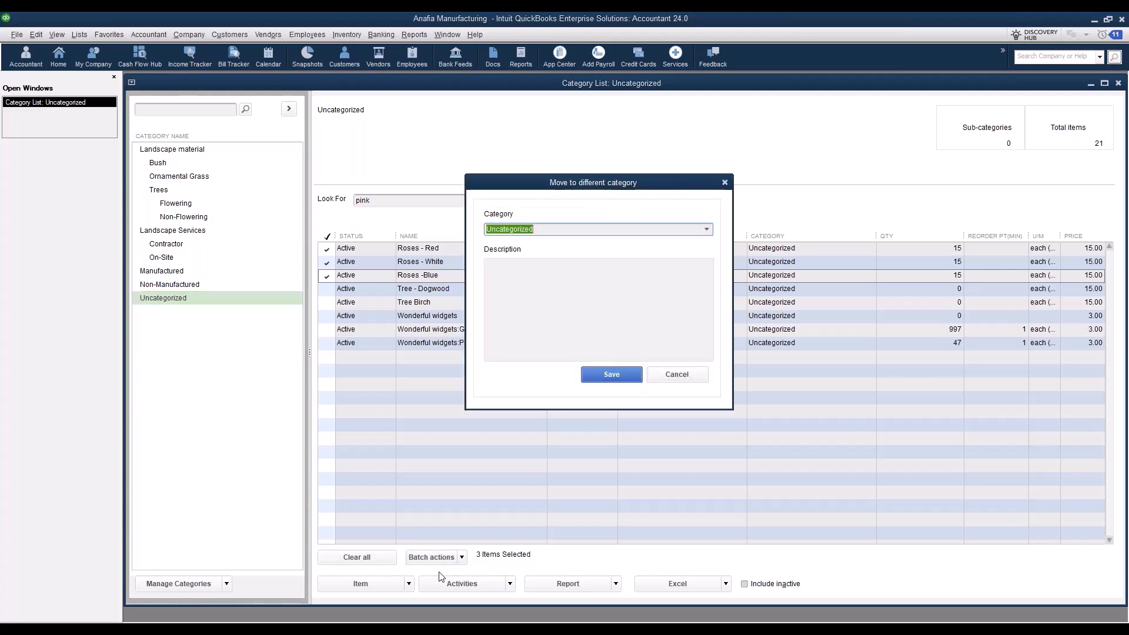
left_click(706, 230)
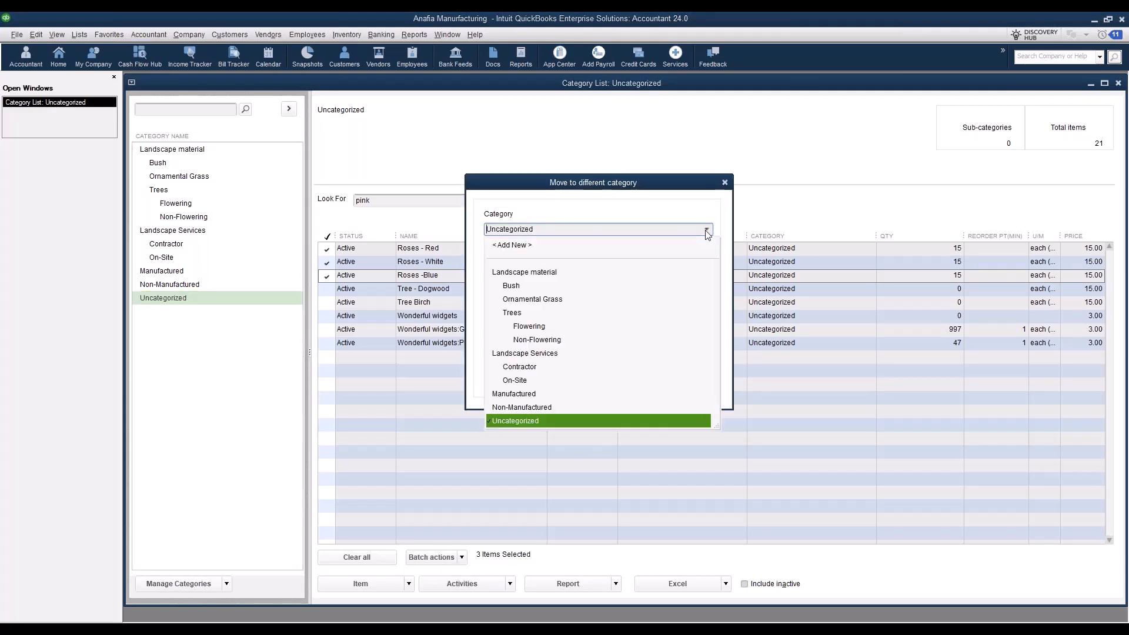
left_click(511, 286)
left_click(606, 380)
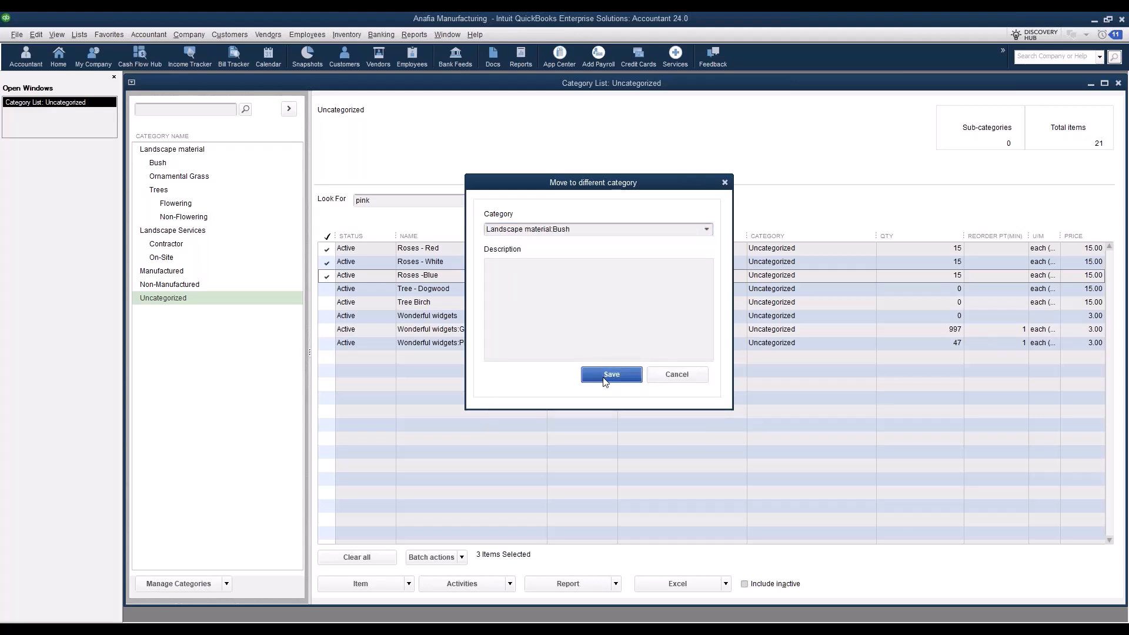
left_click(571, 205)
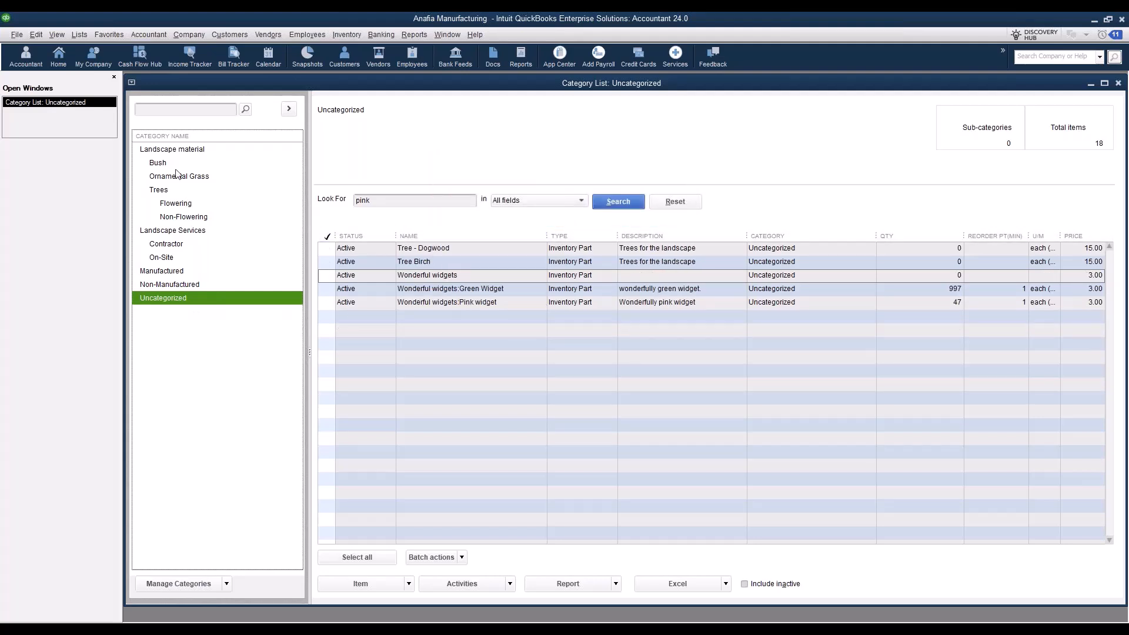
left_click(157, 164)
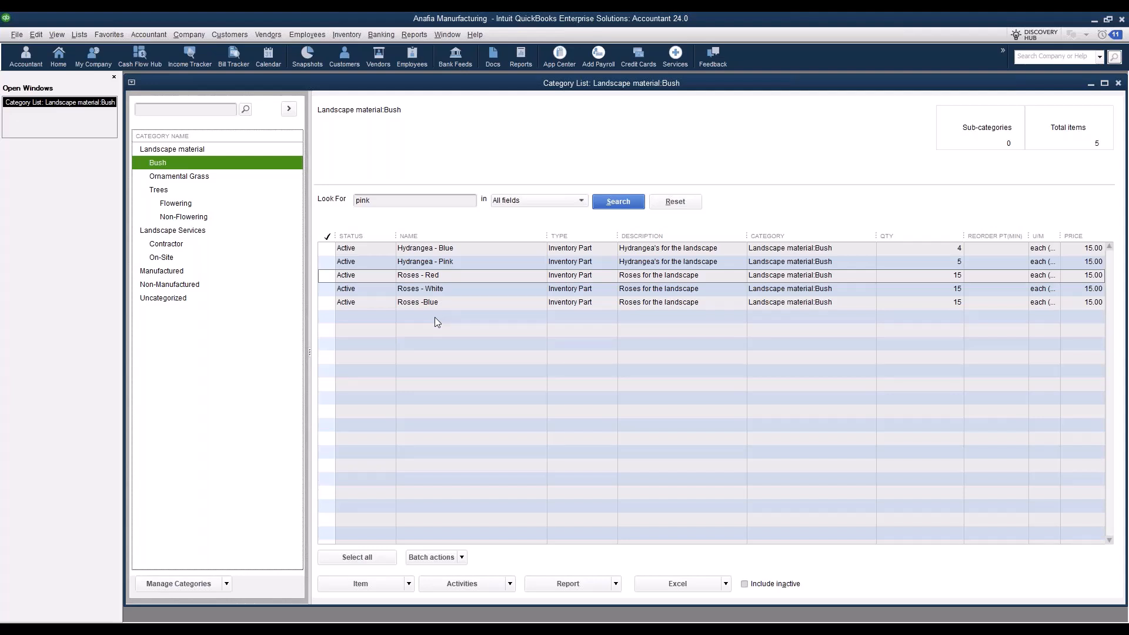
View the item types offered for a new item and cancel the form without creating one
left_click(410, 584)
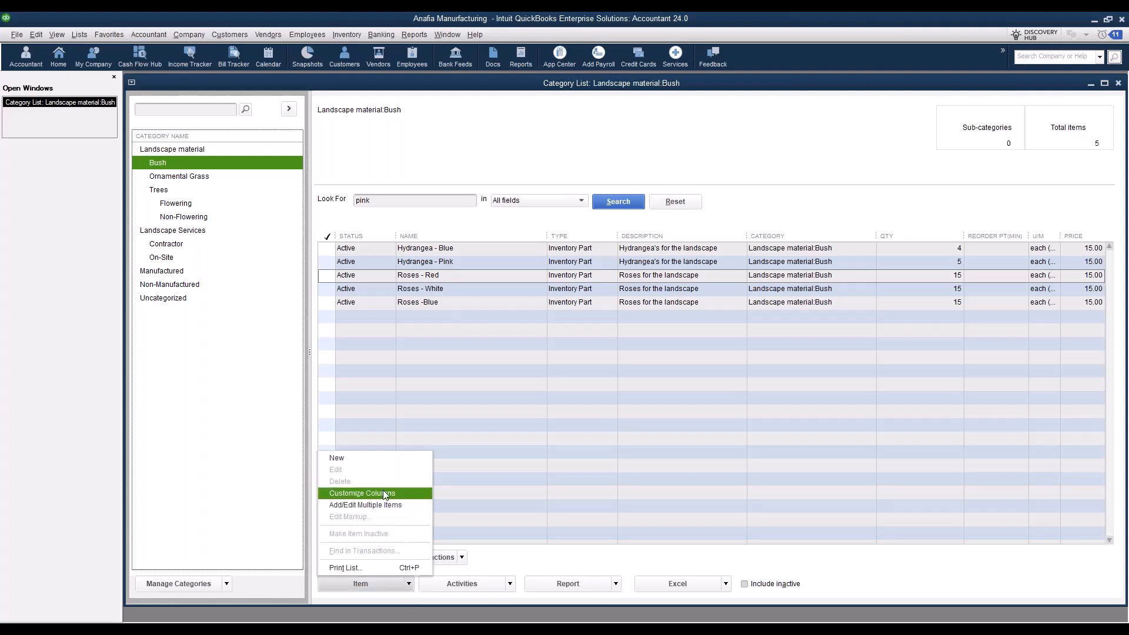
left_click(361, 463)
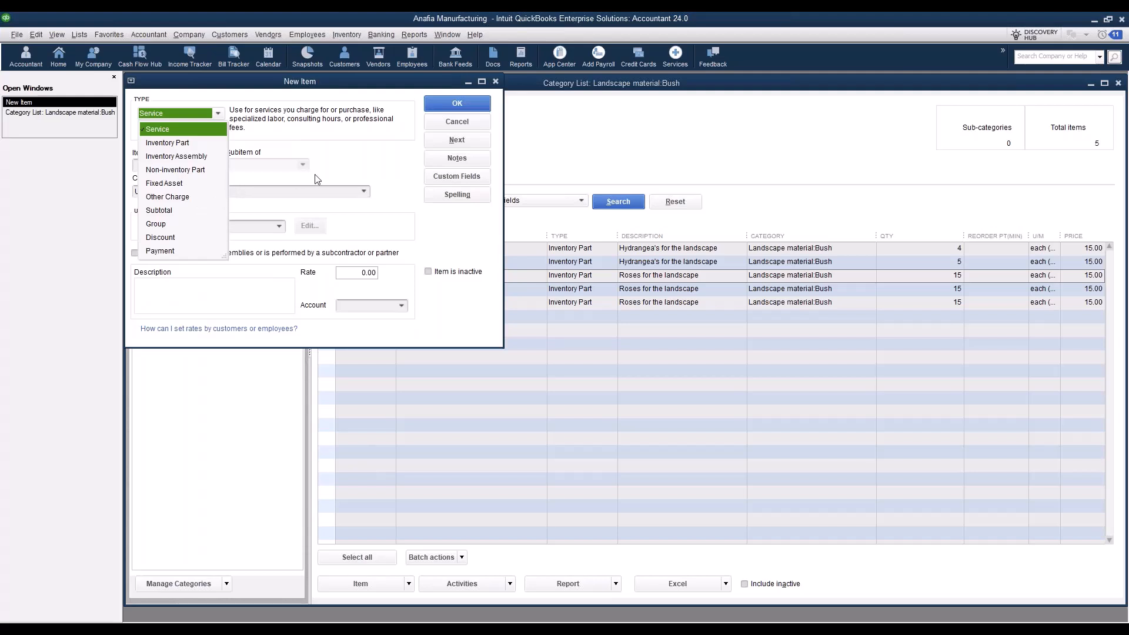
left_click(457, 122)
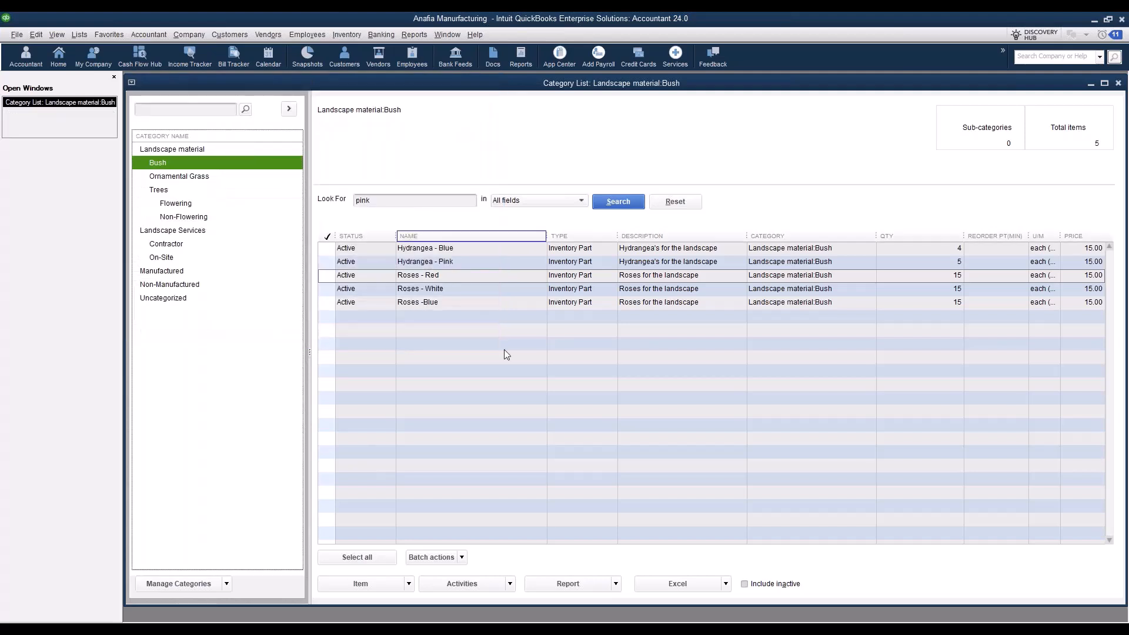
Remove the U/M column from the Category List's displayed columns
left_click(410, 587)
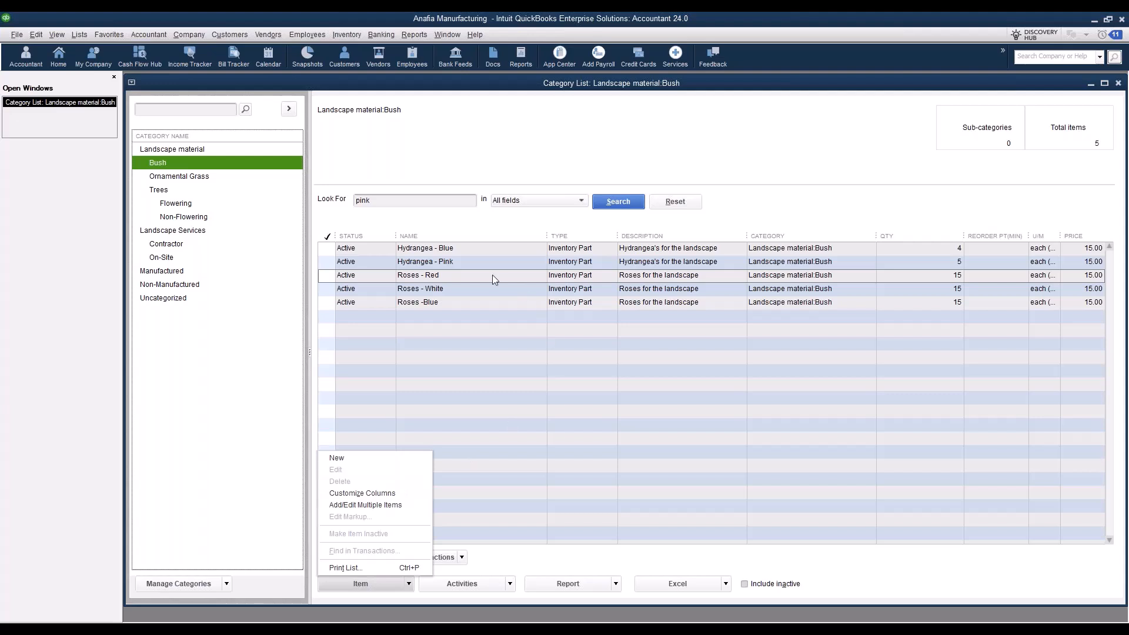
left_click(388, 497)
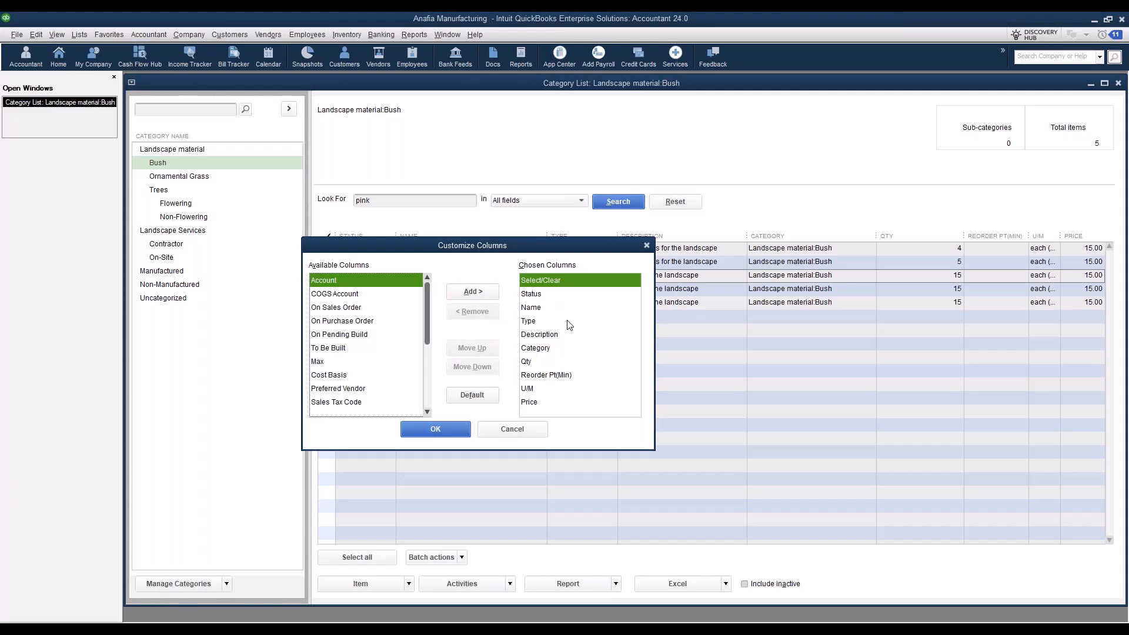
left_click(532, 389)
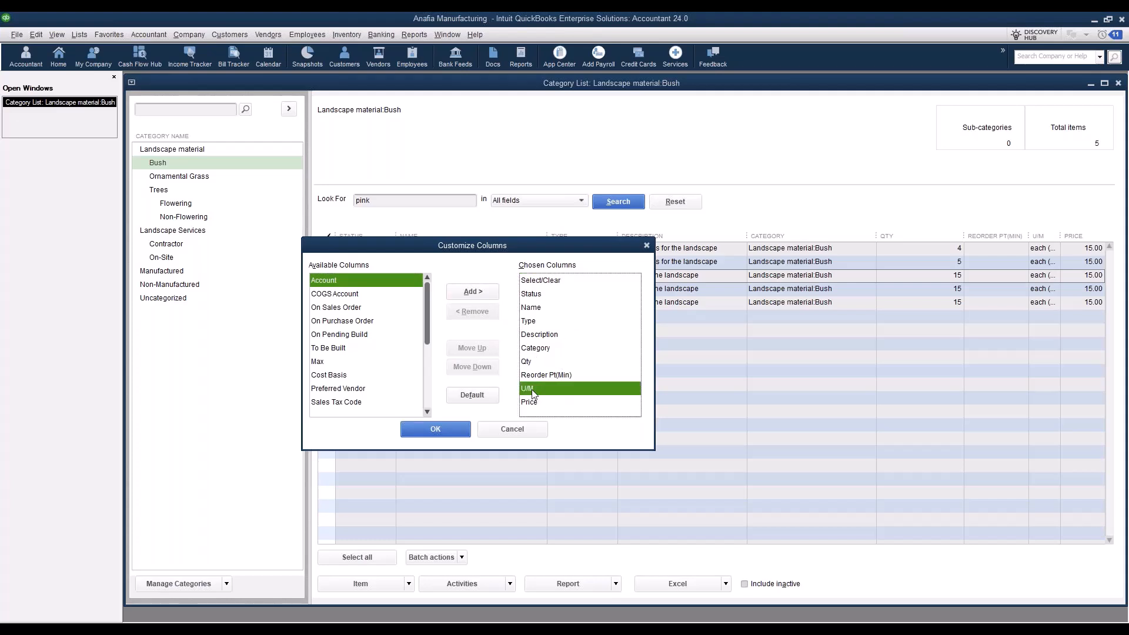
left_click(473, 312)
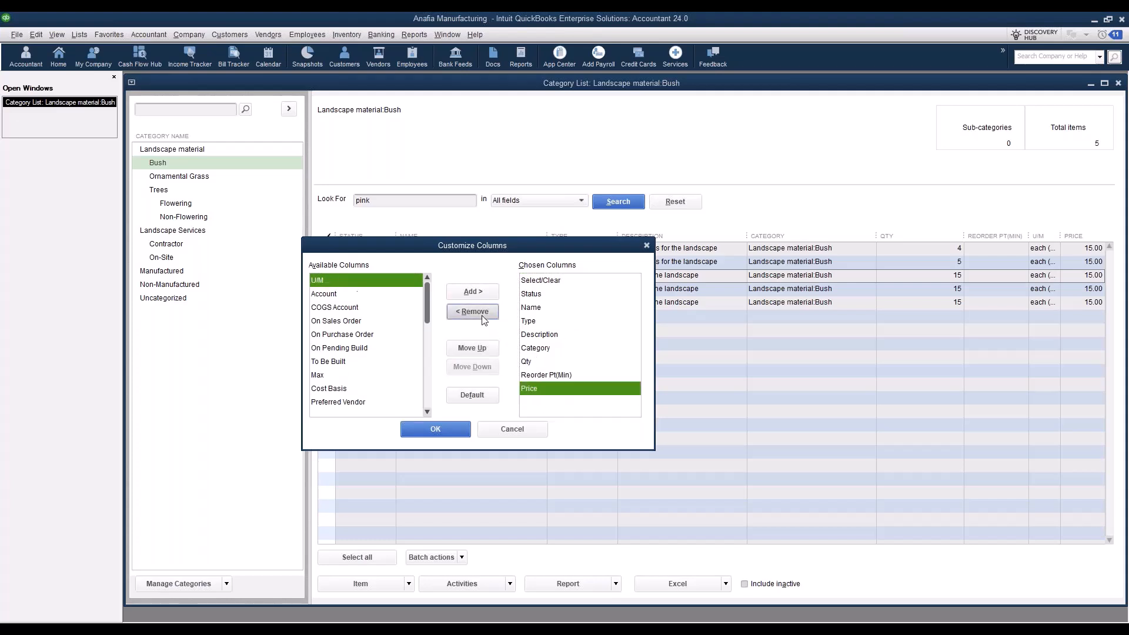
left_click(441, 429)
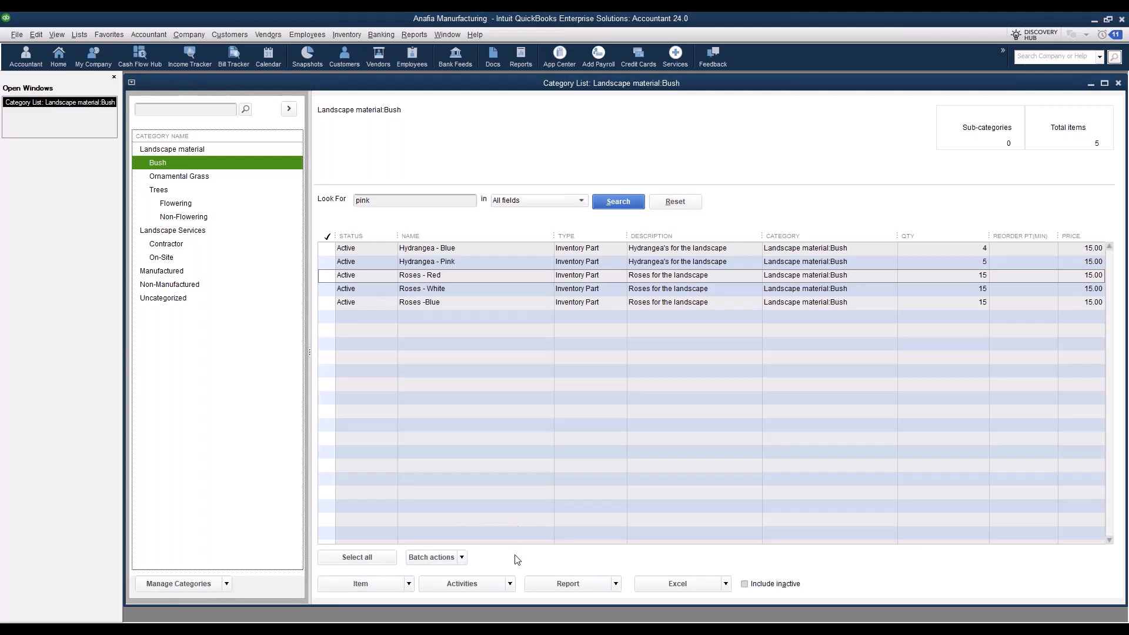
Review the activities offered from the Category List, open a blank invoice from them and close it
left_click(511, 584)
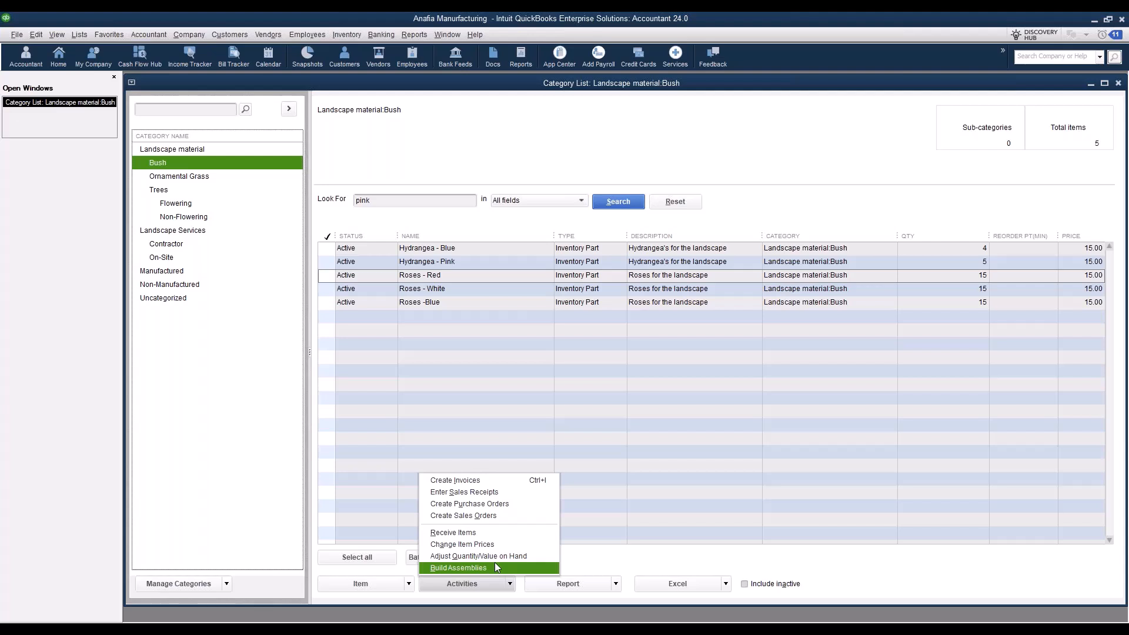
left_click(471, 481)
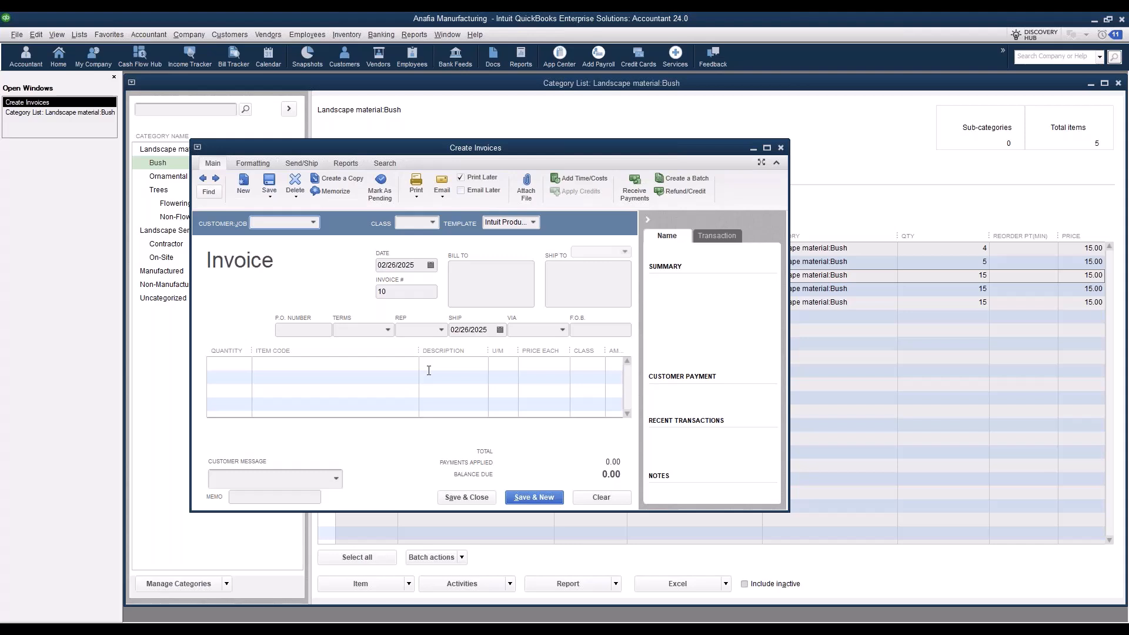
left_click(781, 148)
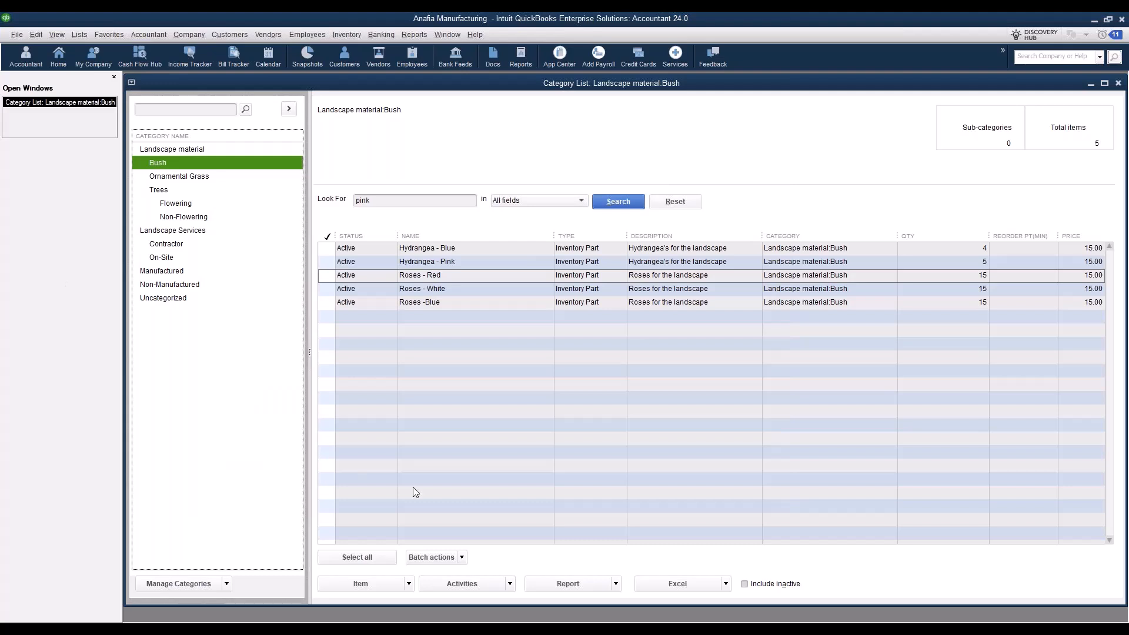
Review the Category List's report options, including the sales reports on all items, without running one
left_click(616, 584)
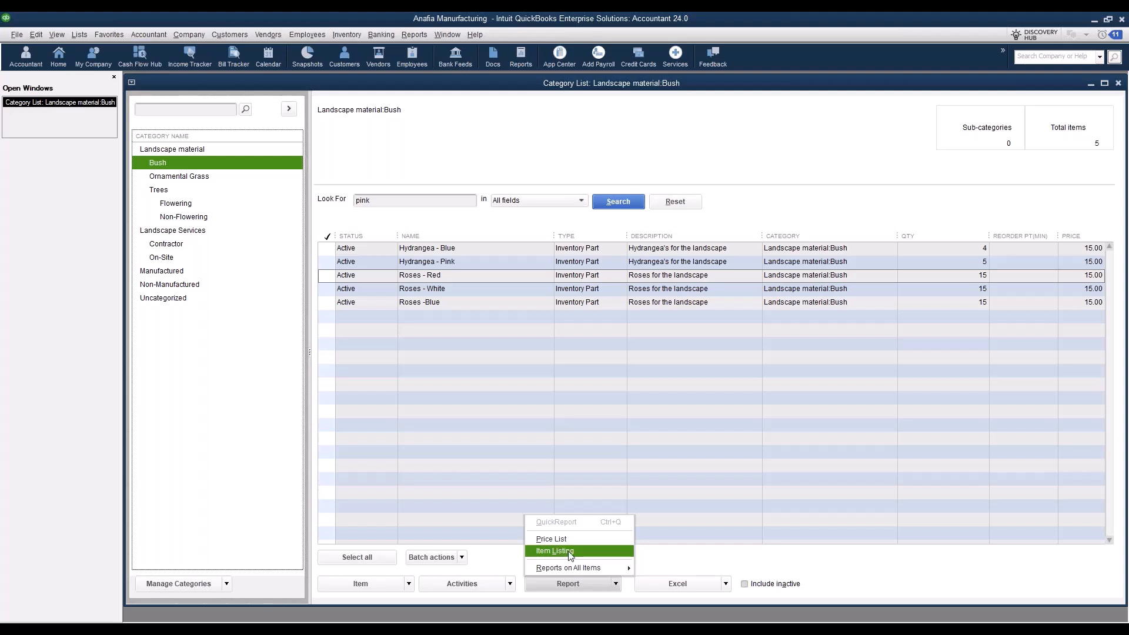
mouse_move(627, 571)
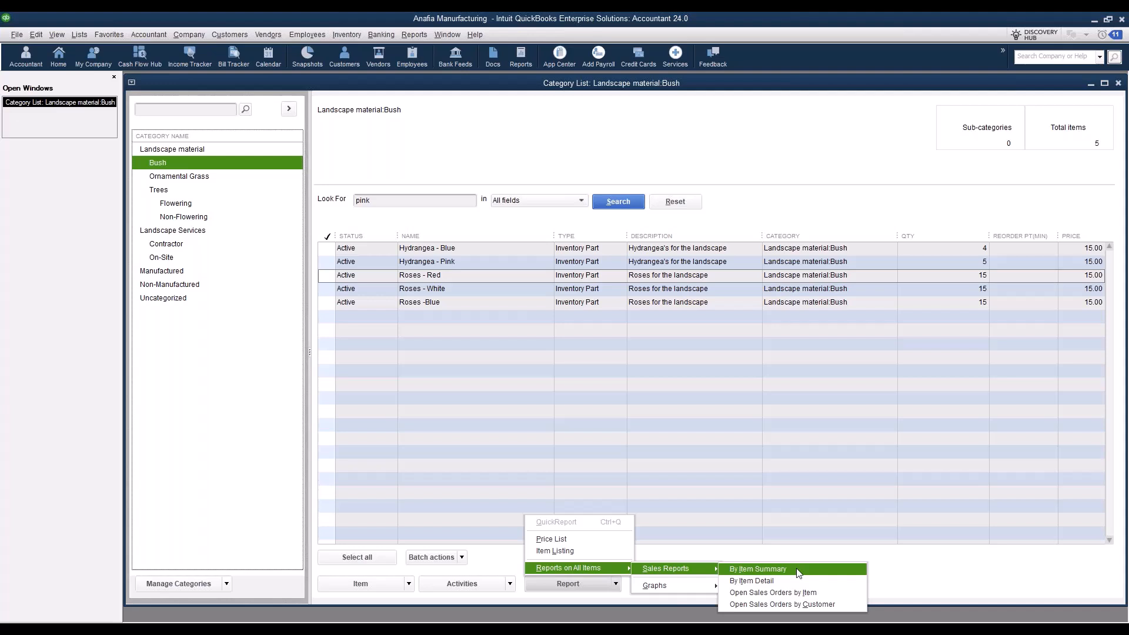
left_click(913, 571)
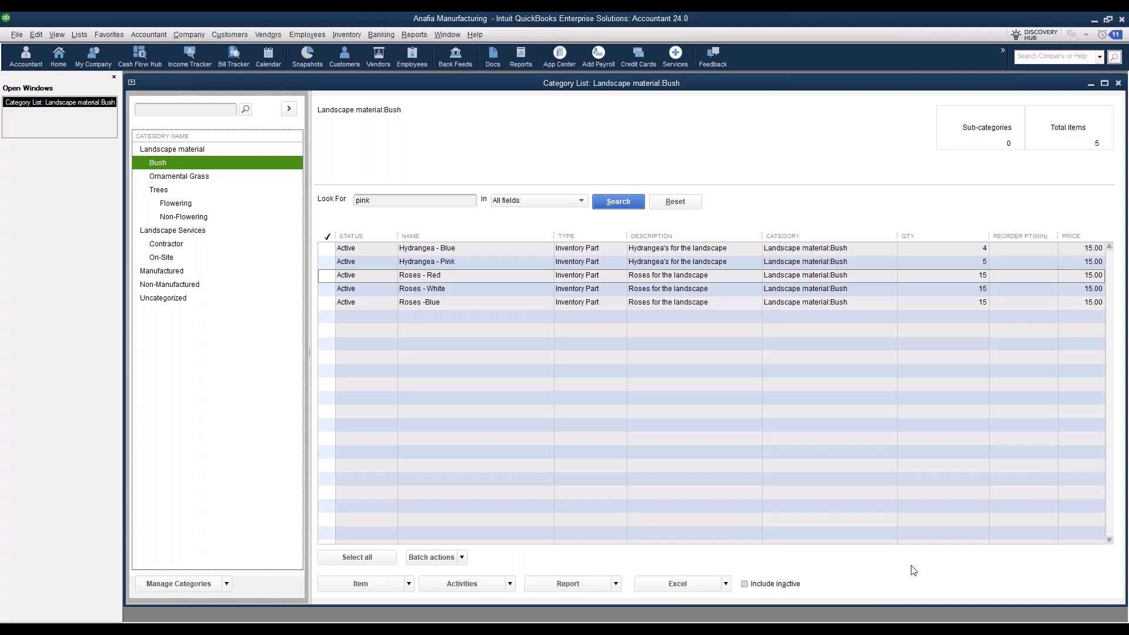
View the paste-from-Excel window for multiple list entries, close it and review the remaining Excel import and export options
left_click(726, 583)
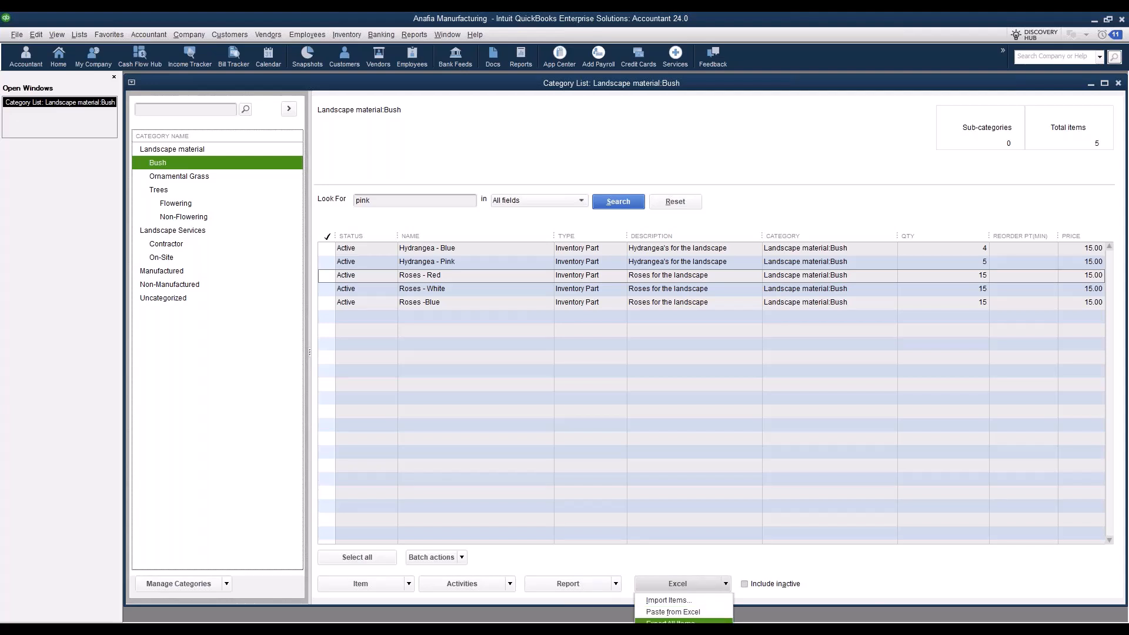
left_click(712, 617)
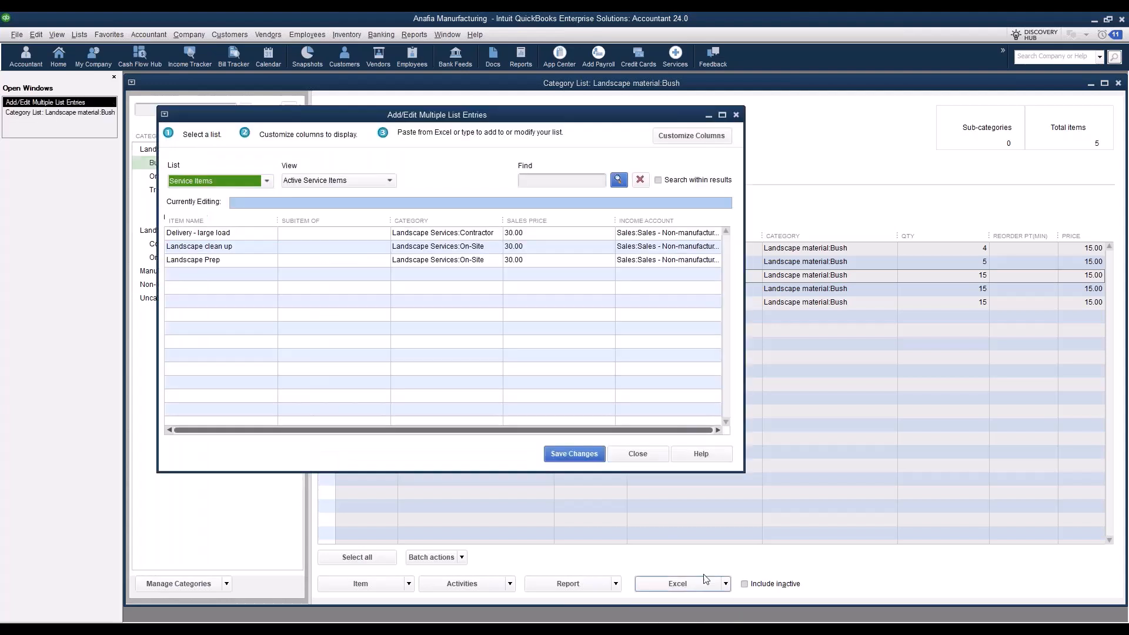
left_click(736, 116)
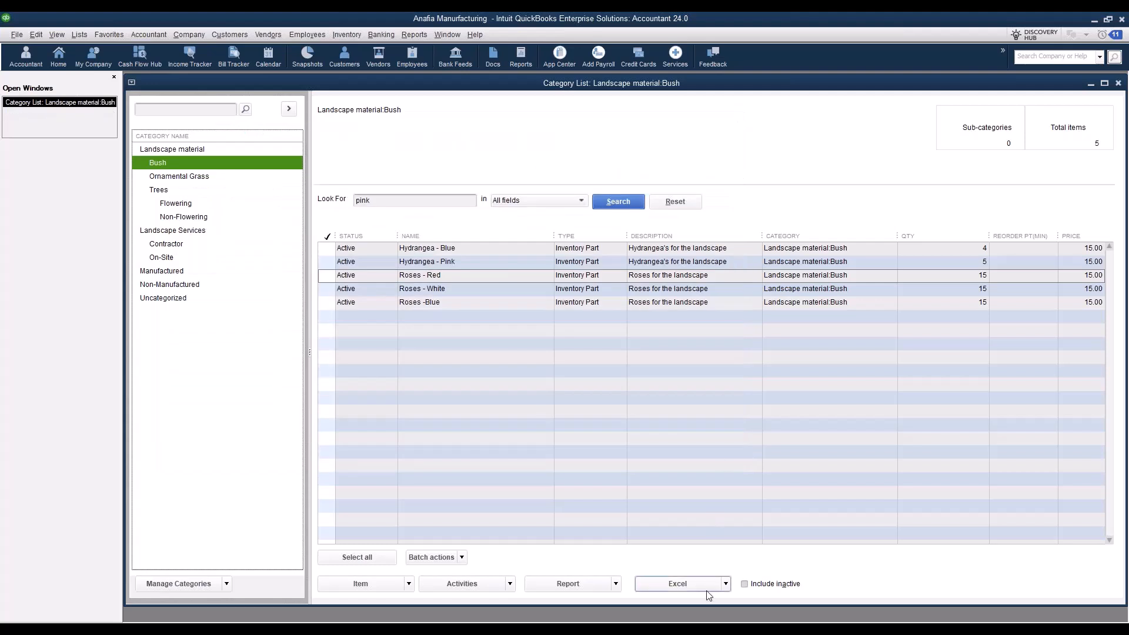
left_click(726, 584)
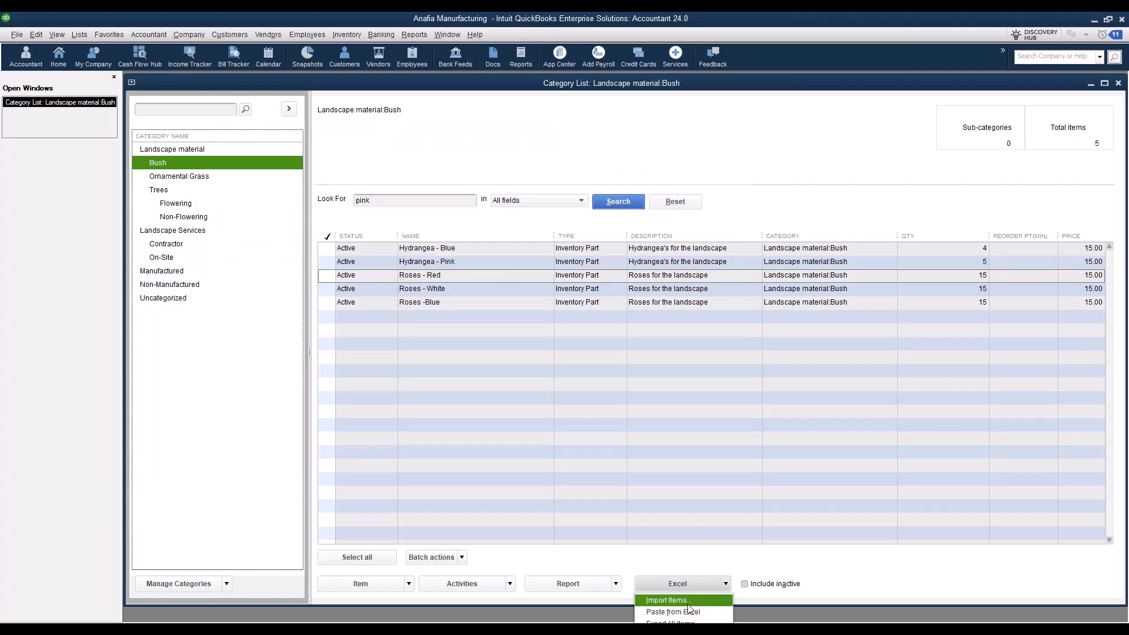
left_click(834, 573)
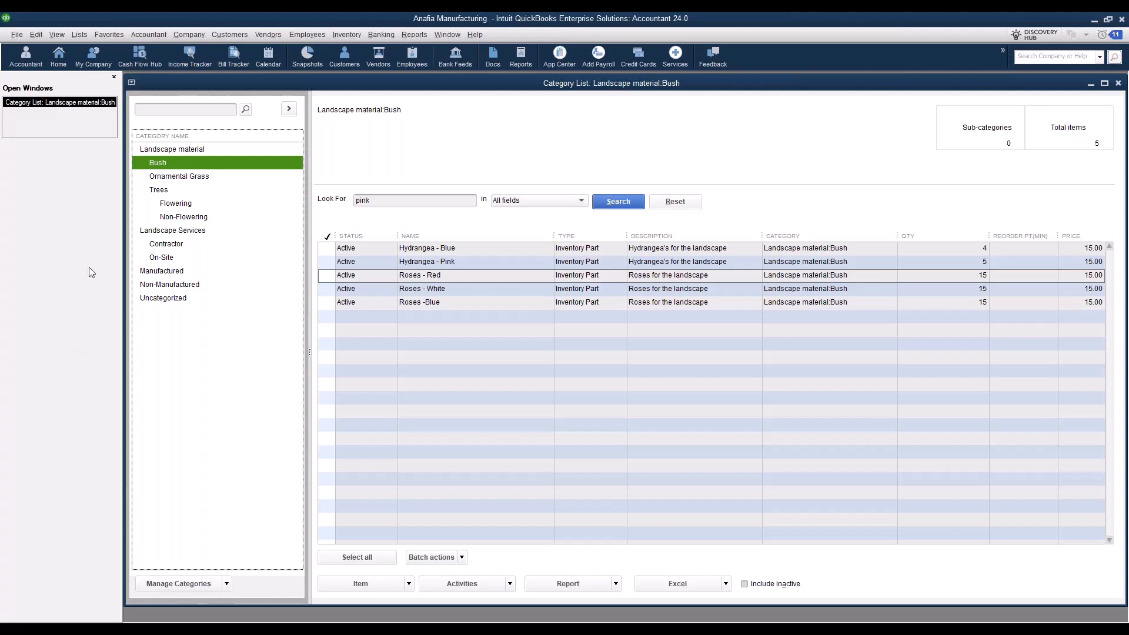
Open the Item List at full size and widen its Name column to fit the full item names
left_click(78, 36)
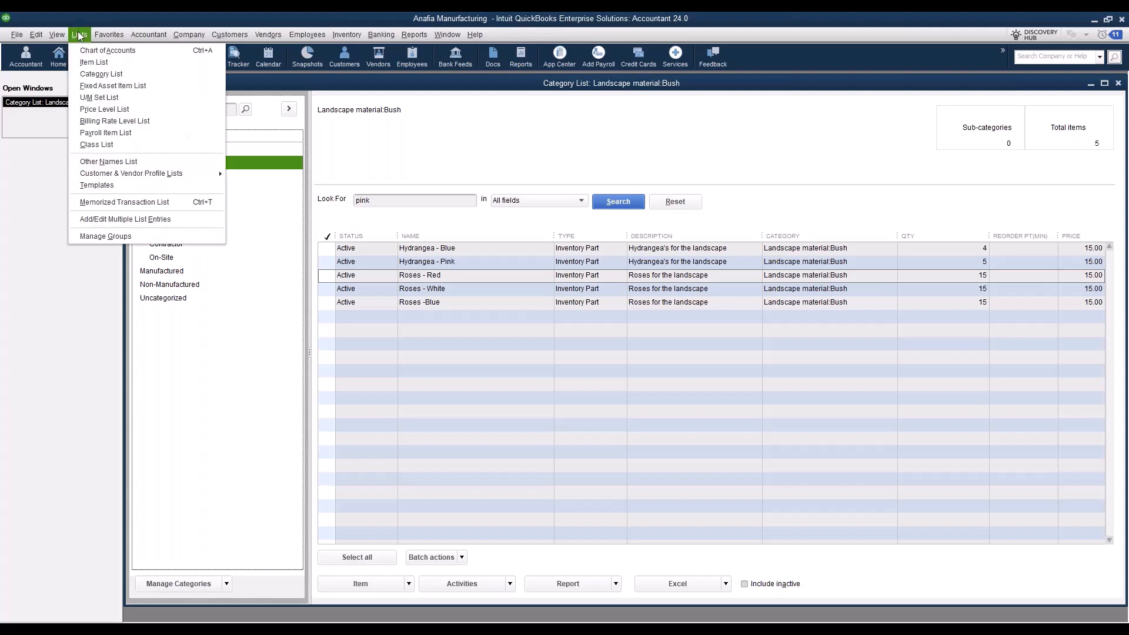
left_click(94, 63)
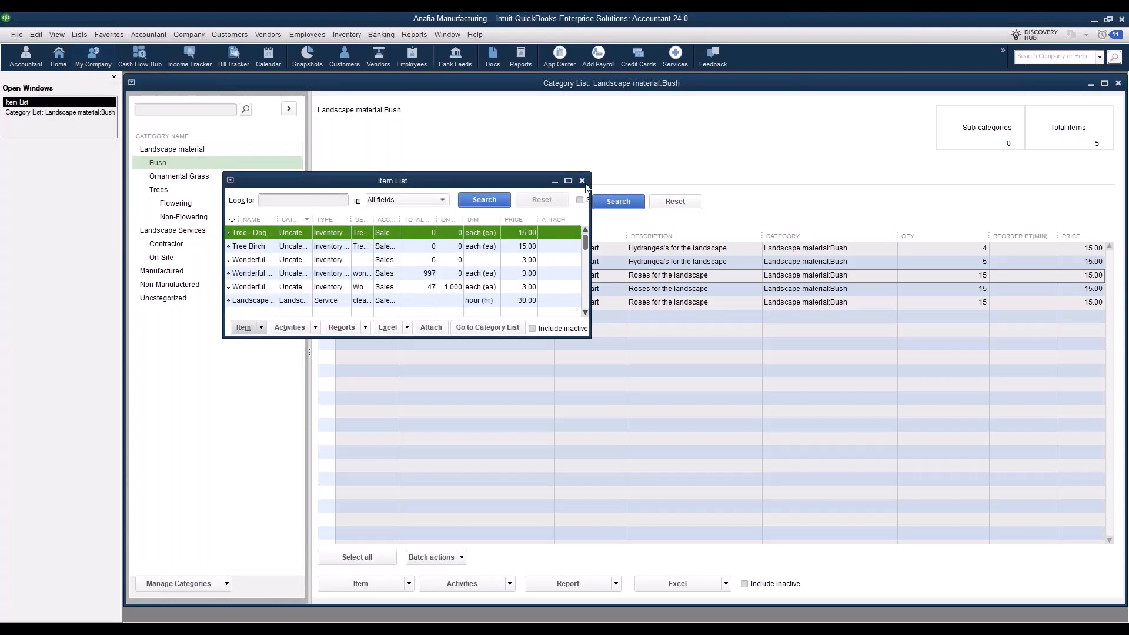
left_click(568, 180)
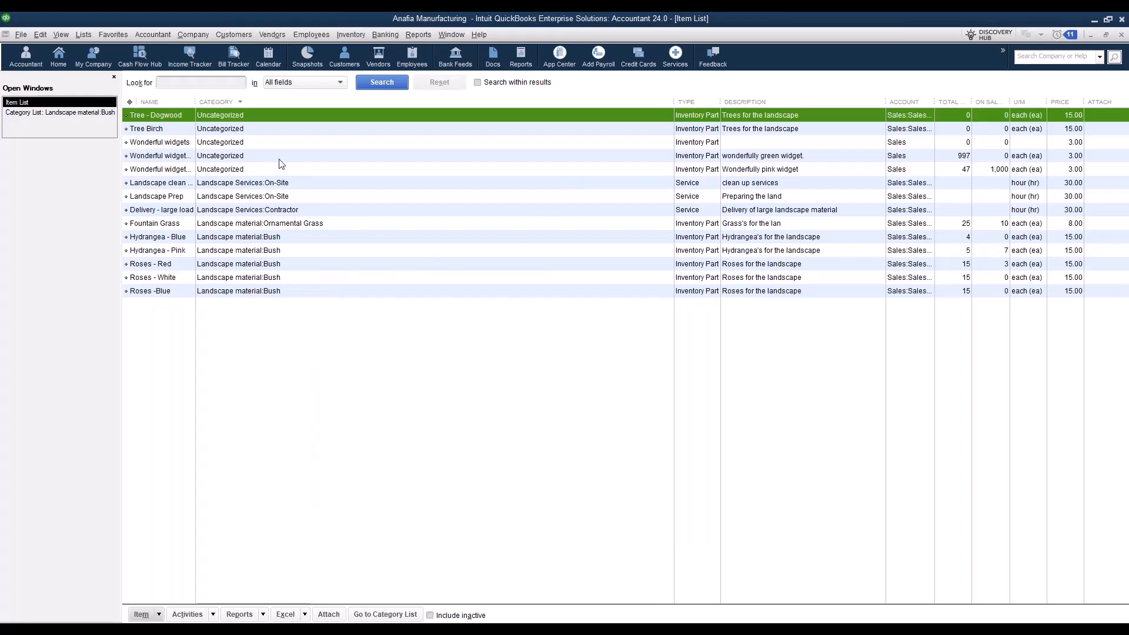
left_click_drag(197, 104, 247, 104)
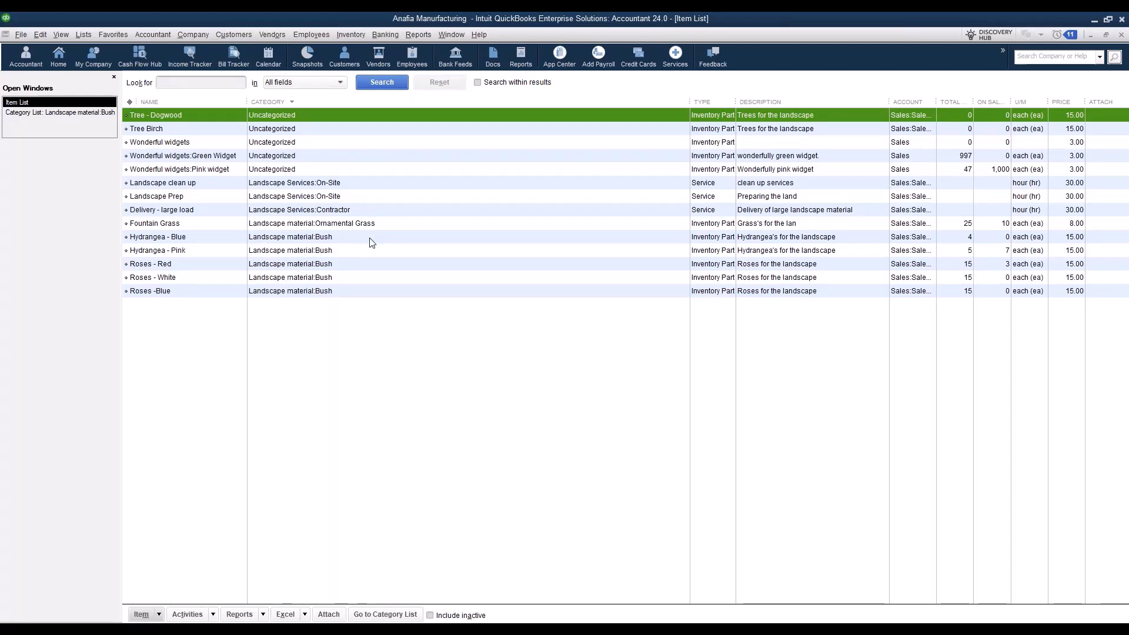
Examine the available and chosen columns for the Item List and cancel without changing them
right_click(389, 246)
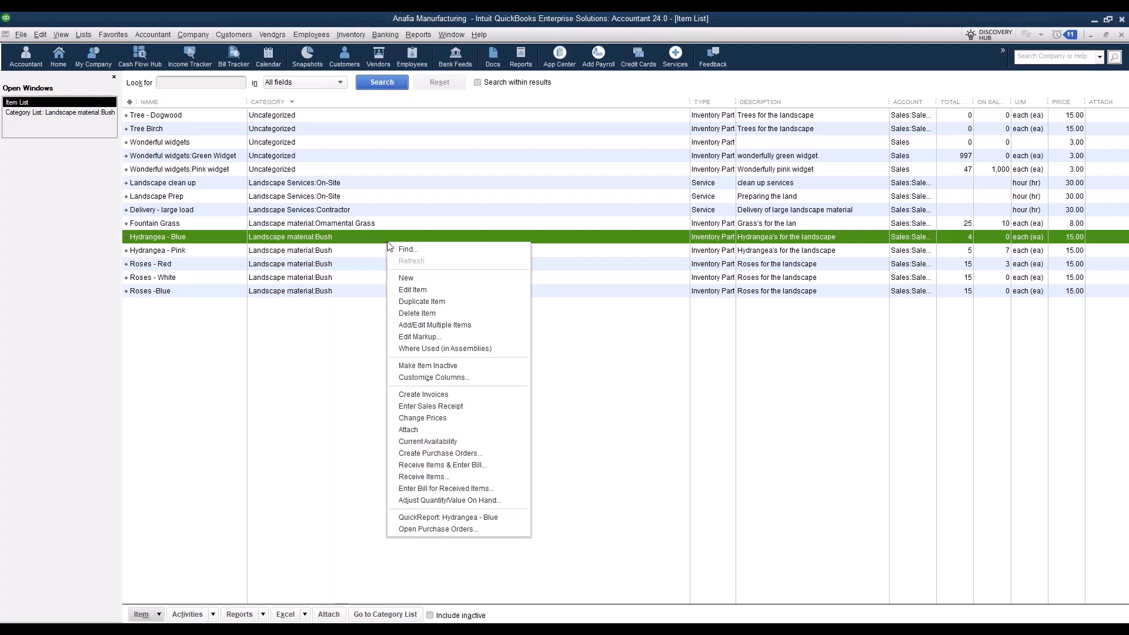
left_click(416, 380)
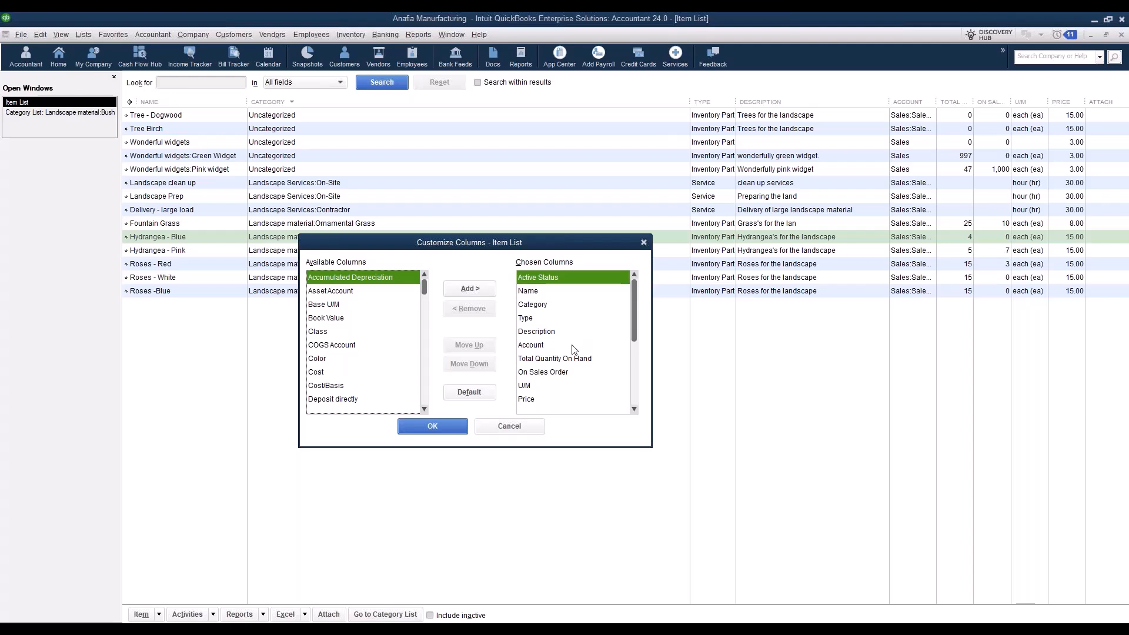
left_click(506, 427)
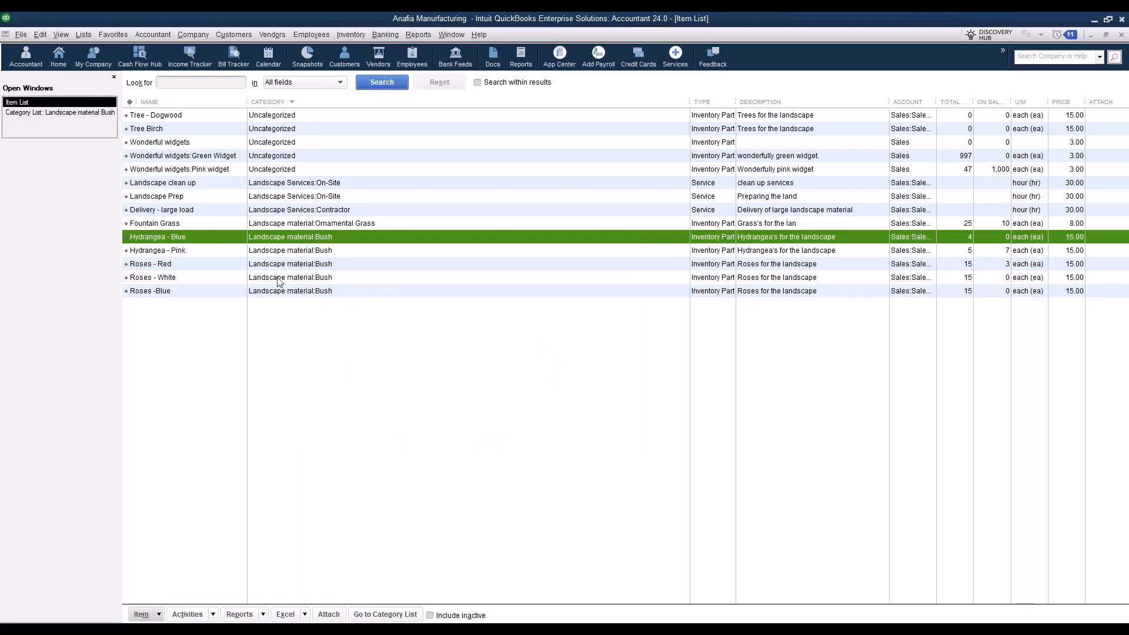
Sort the Item List by Category in both directions and search all fields for "uncategorized"
left_click(299, 104)
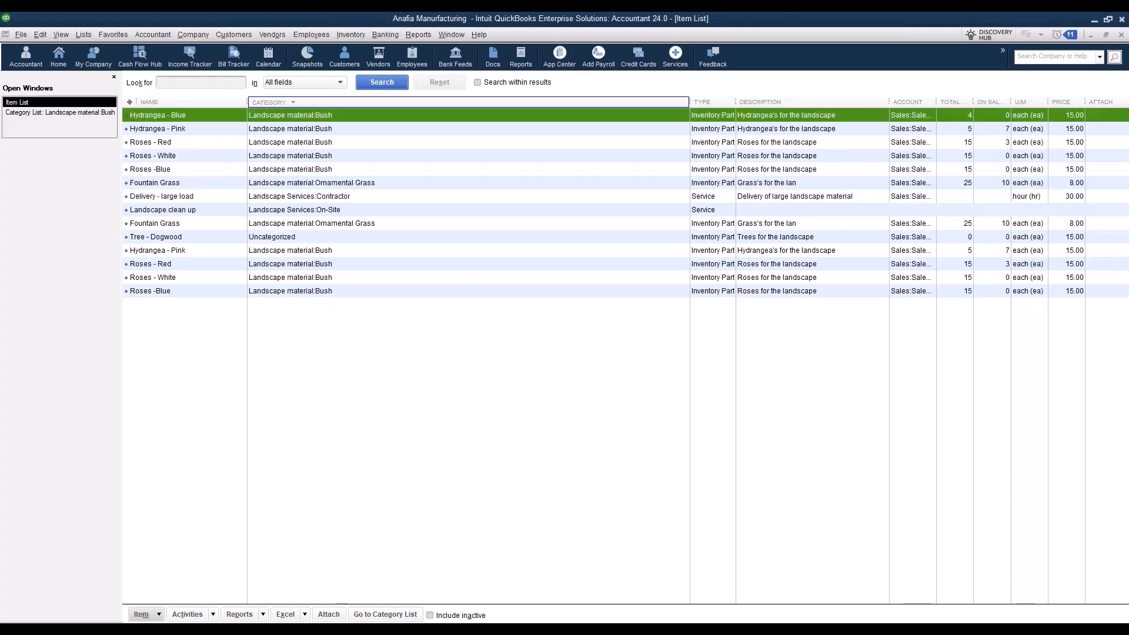
left_click(308, 103)
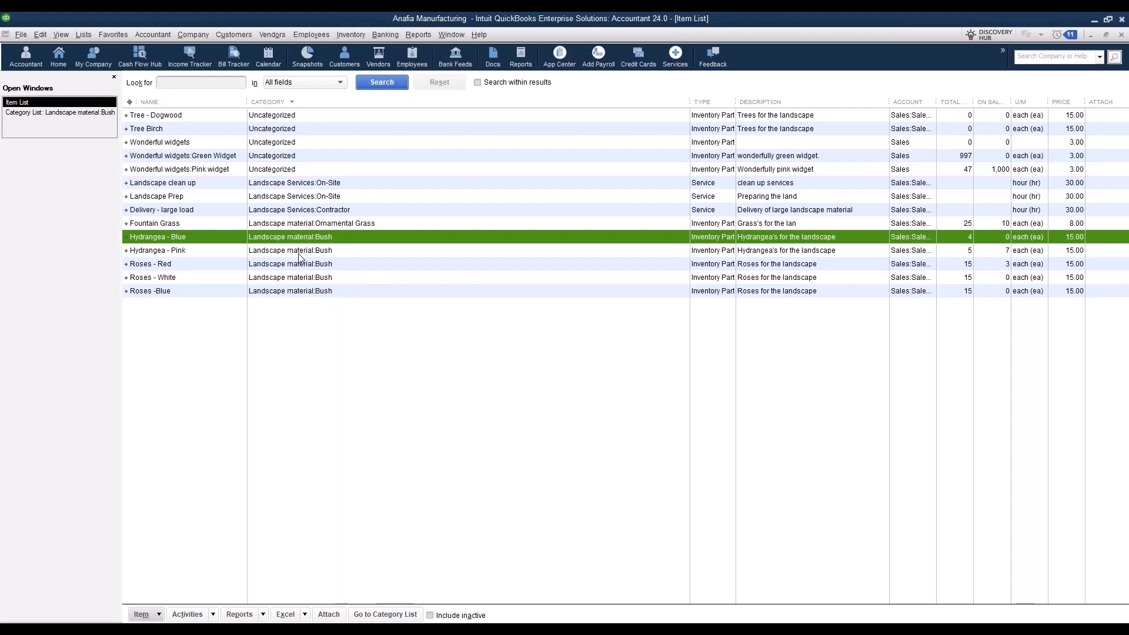
left_click(170, 82)
type("uncategor")
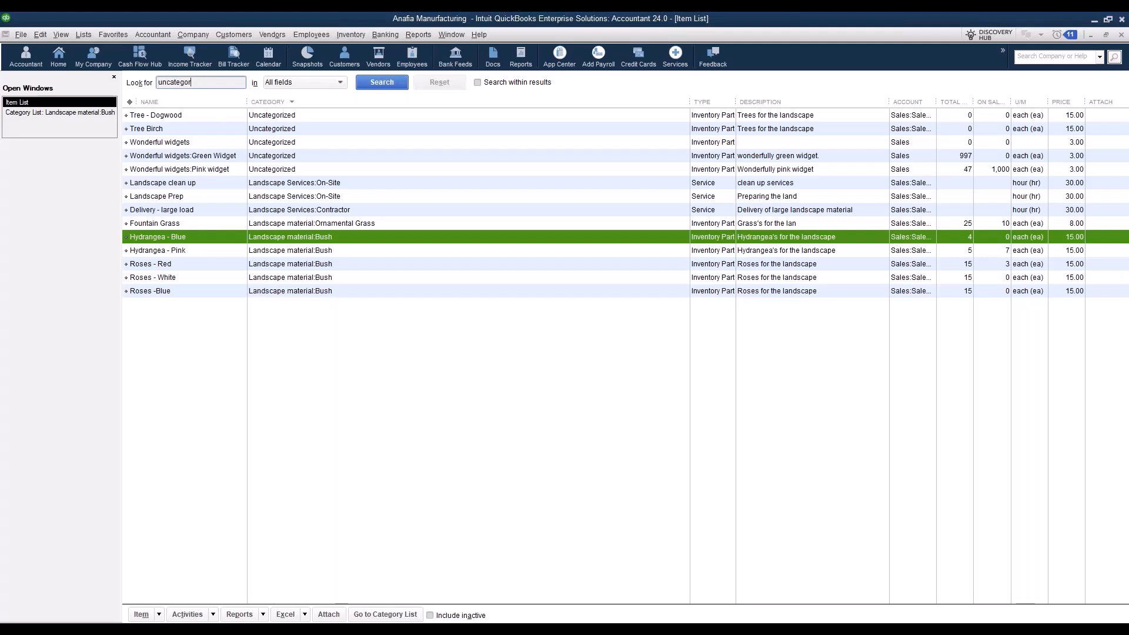
type("ized")
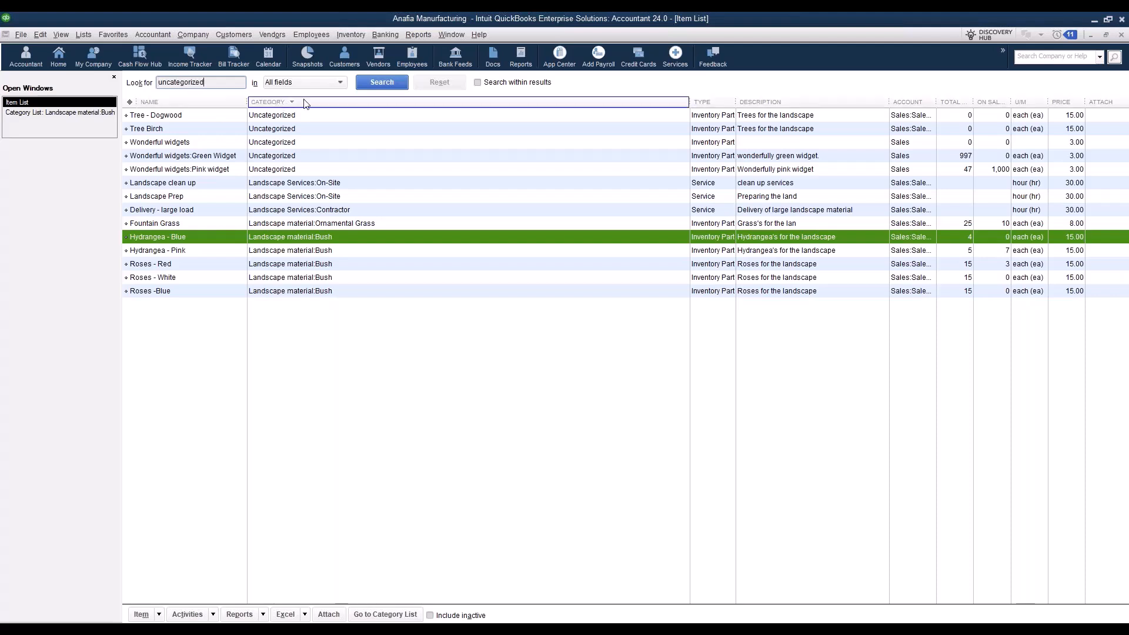
key("Return")
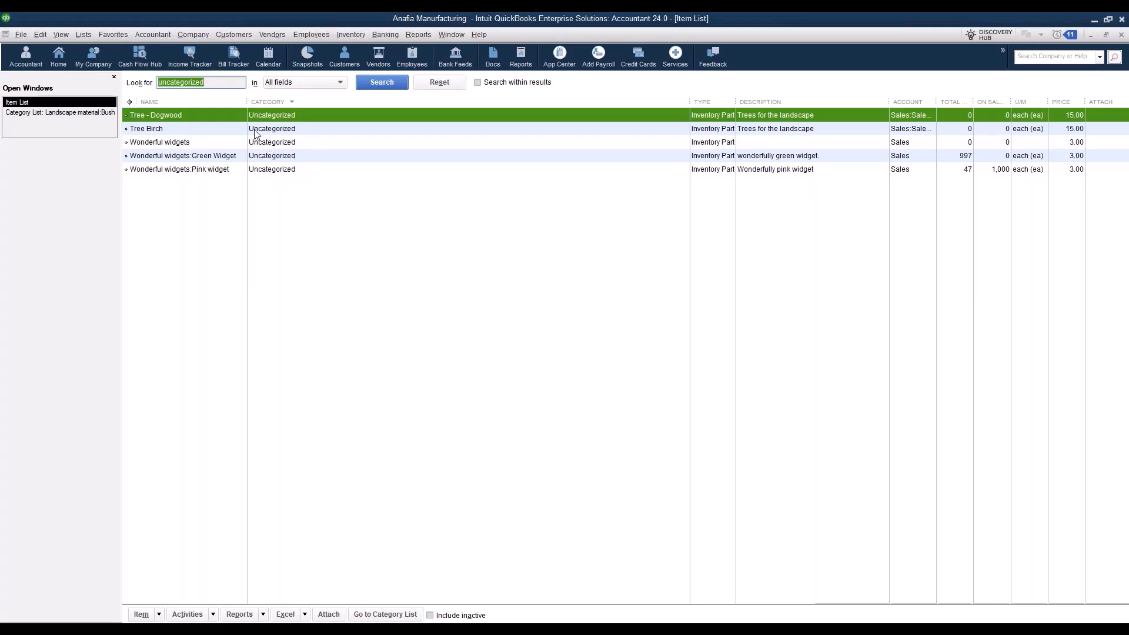
Open the Inventory Center and add the Category column after Name in its item list
left_click(349, 35)
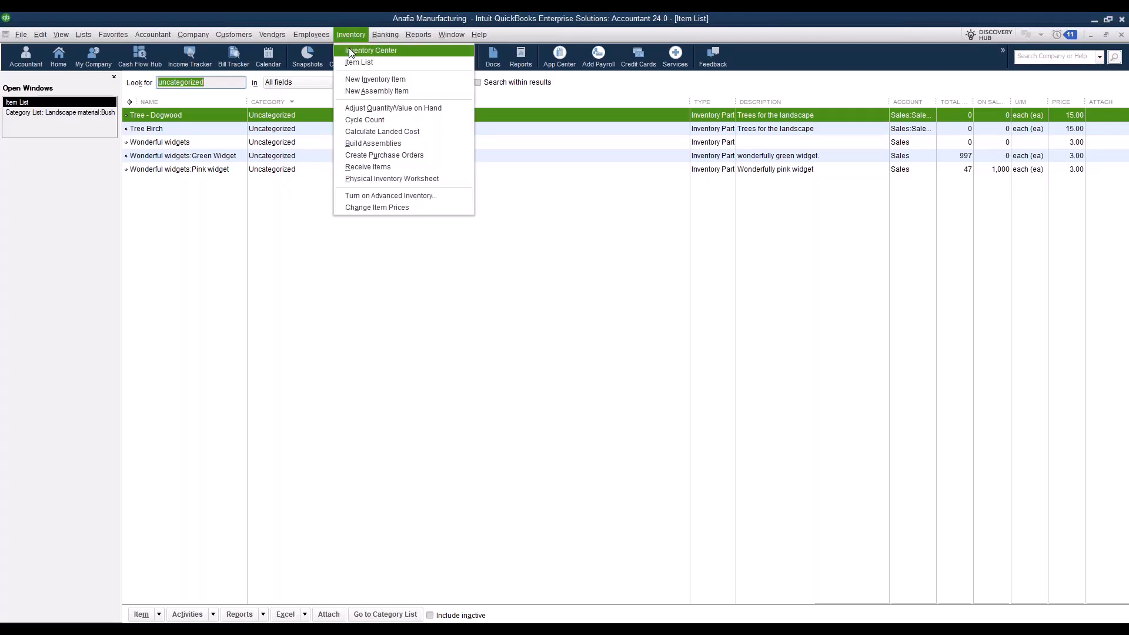
left_click(350, 52)
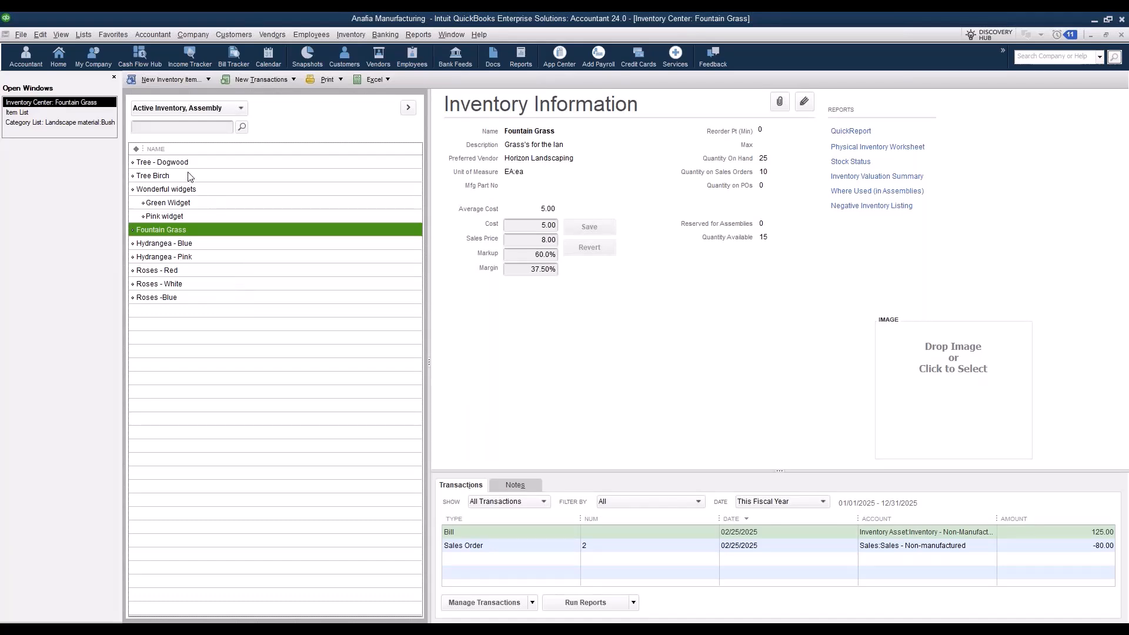
right_click(239, 317)
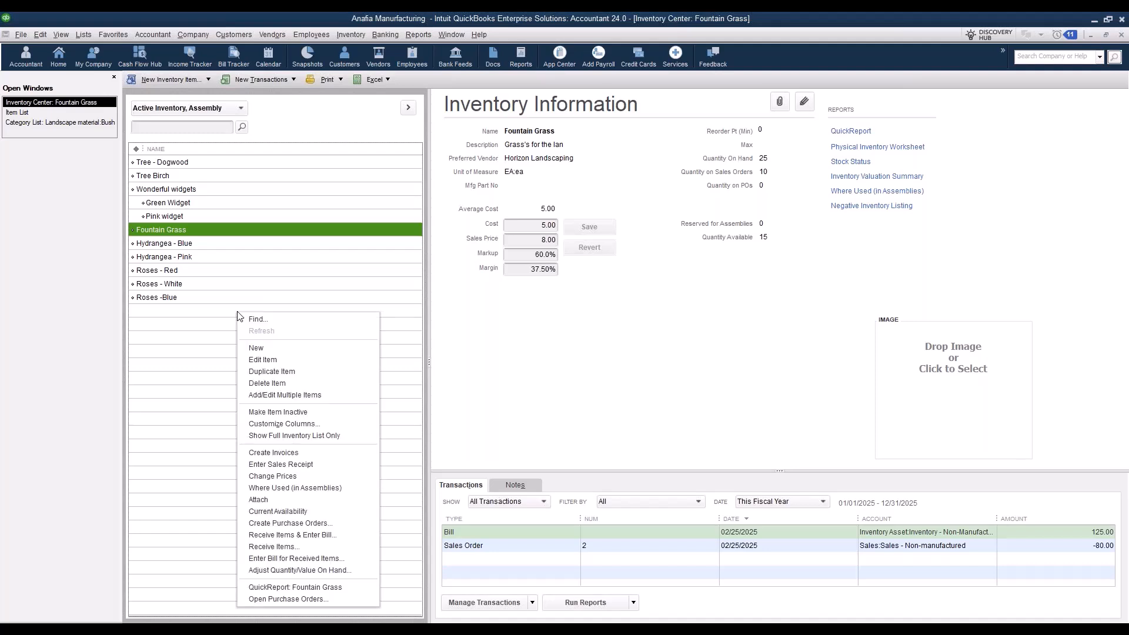
left_click(266, 422)
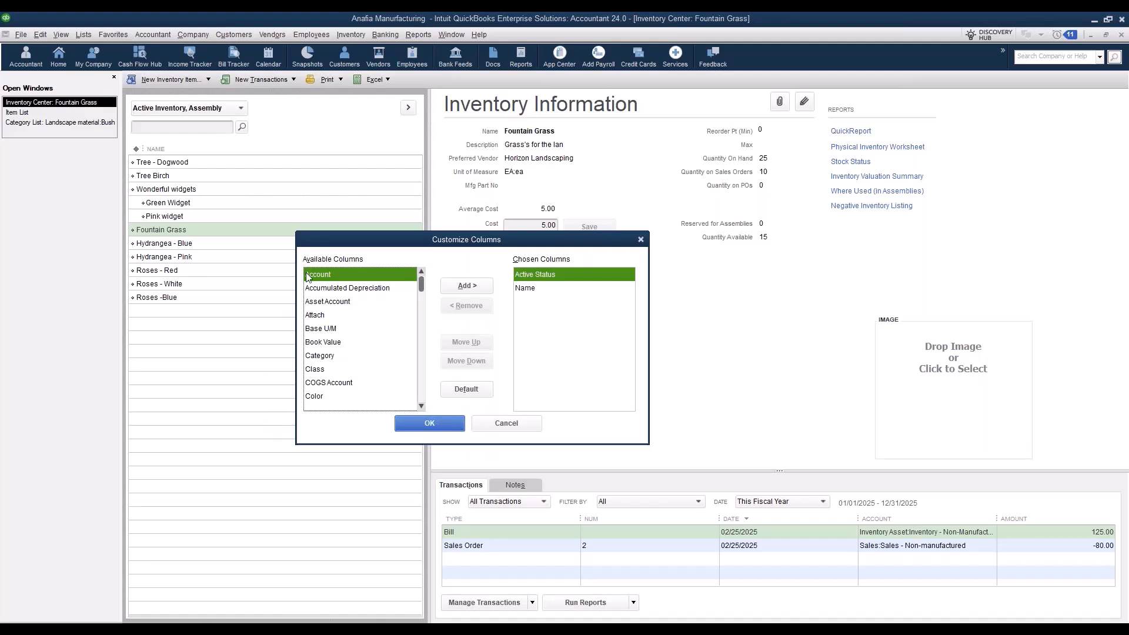
left_click(318, 357)
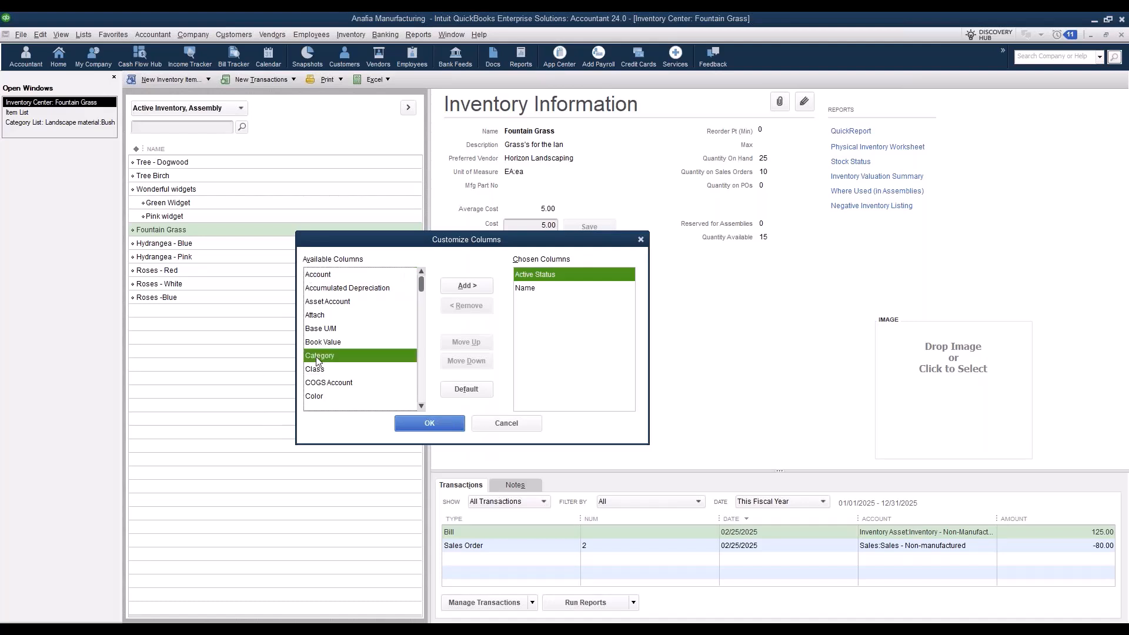
left_click(469, 286)
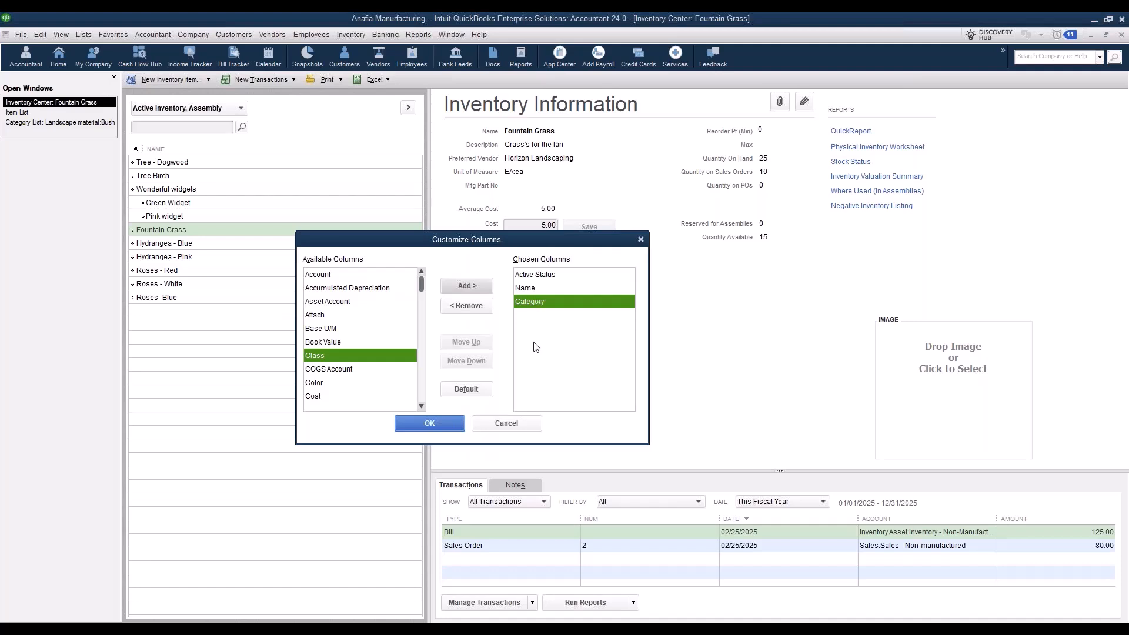
left_click(442, 427)
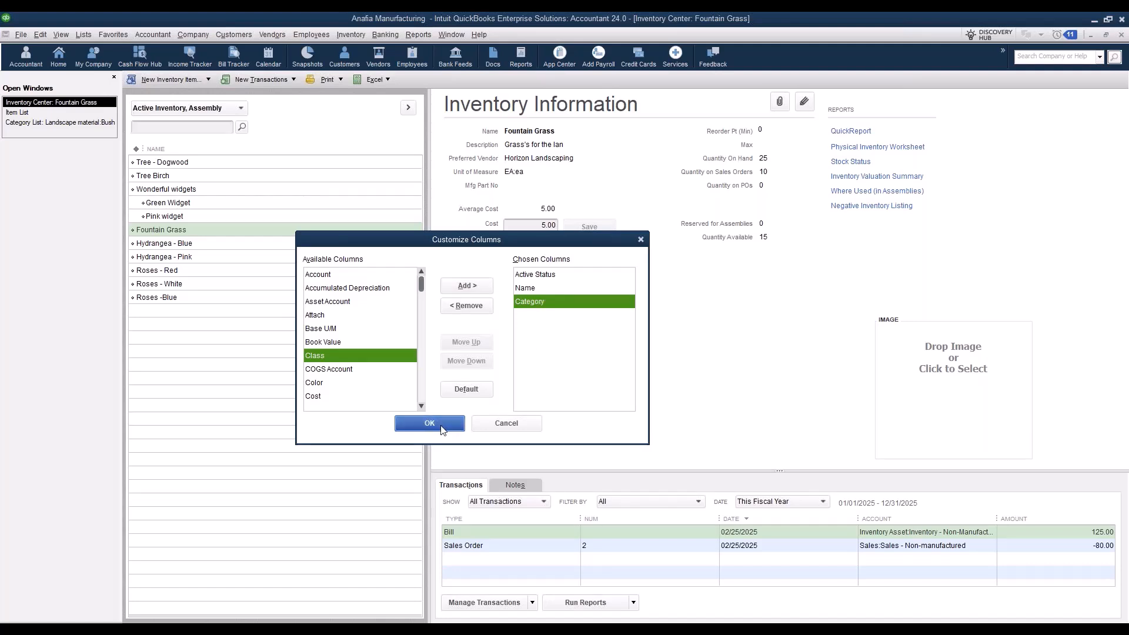
Widen the Category column in the Inventory Center's item list and sort the items by Category
left_click_drag(406, 149, 293, 150)
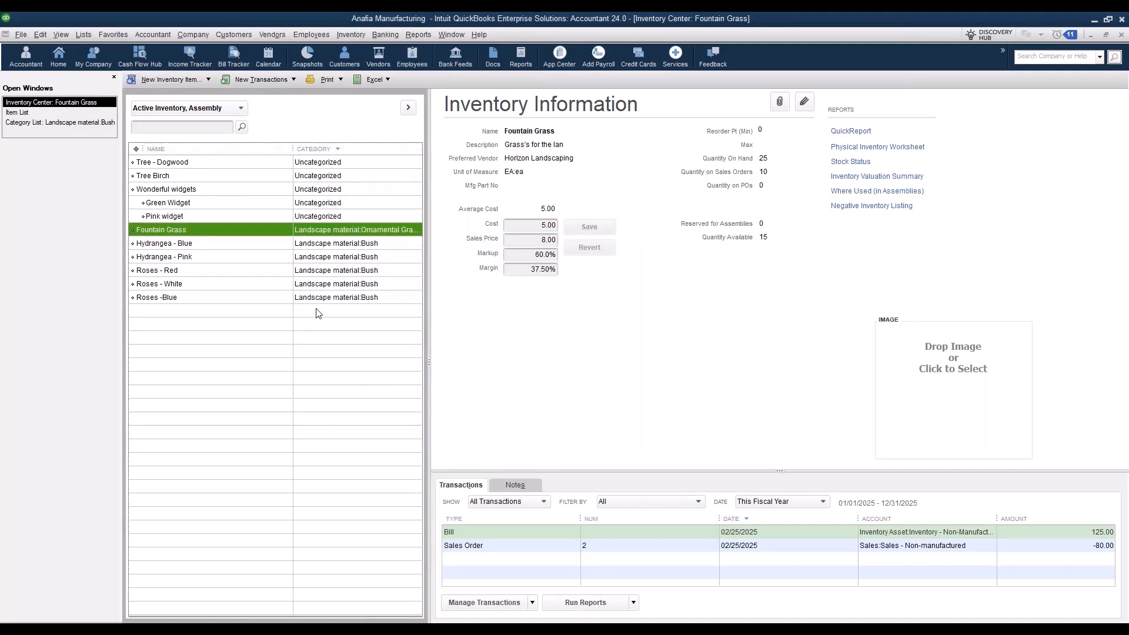
left_click(322, 151)
left_click(322, 151)
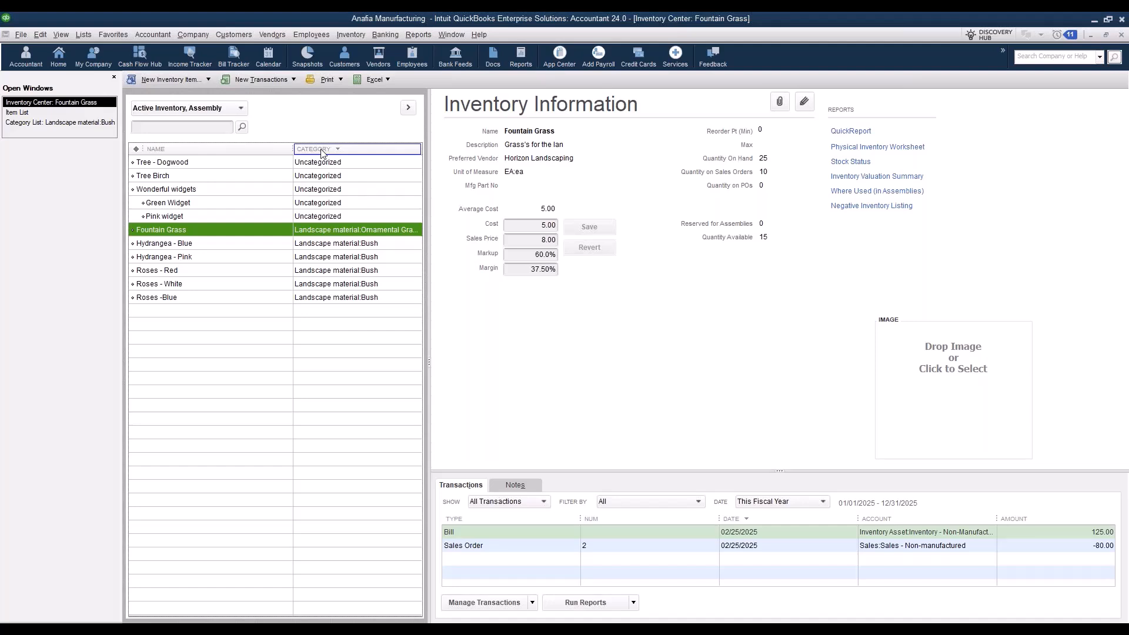
Search the Inventory Center's item list for "Uncategorized"
left_click(191, 127)
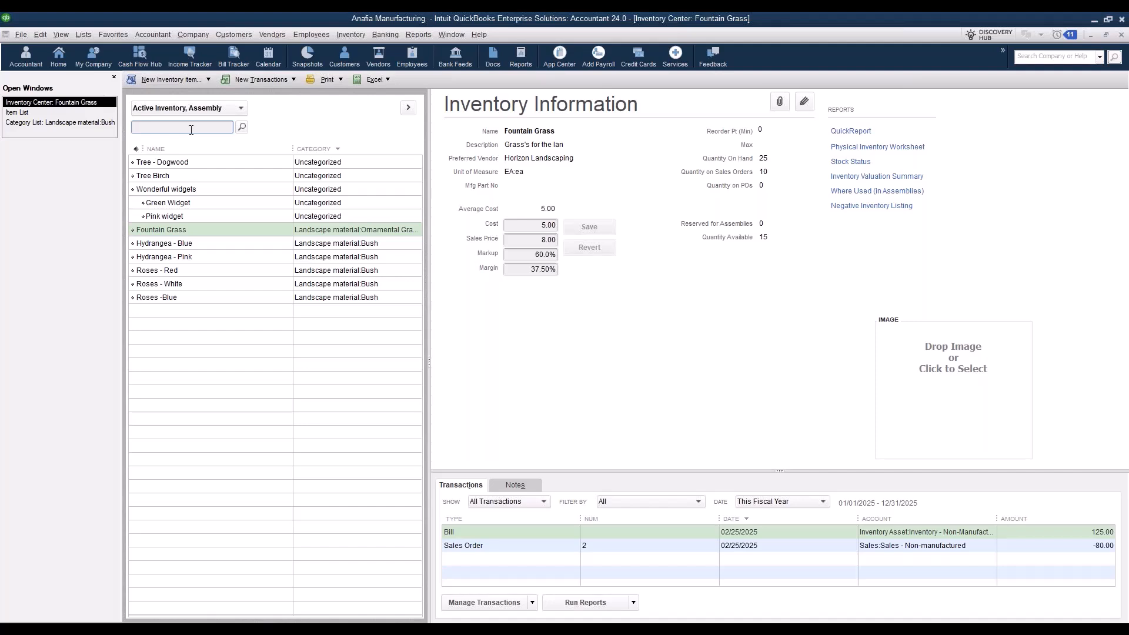
type("Uncategorized")
left_click(241, 127)
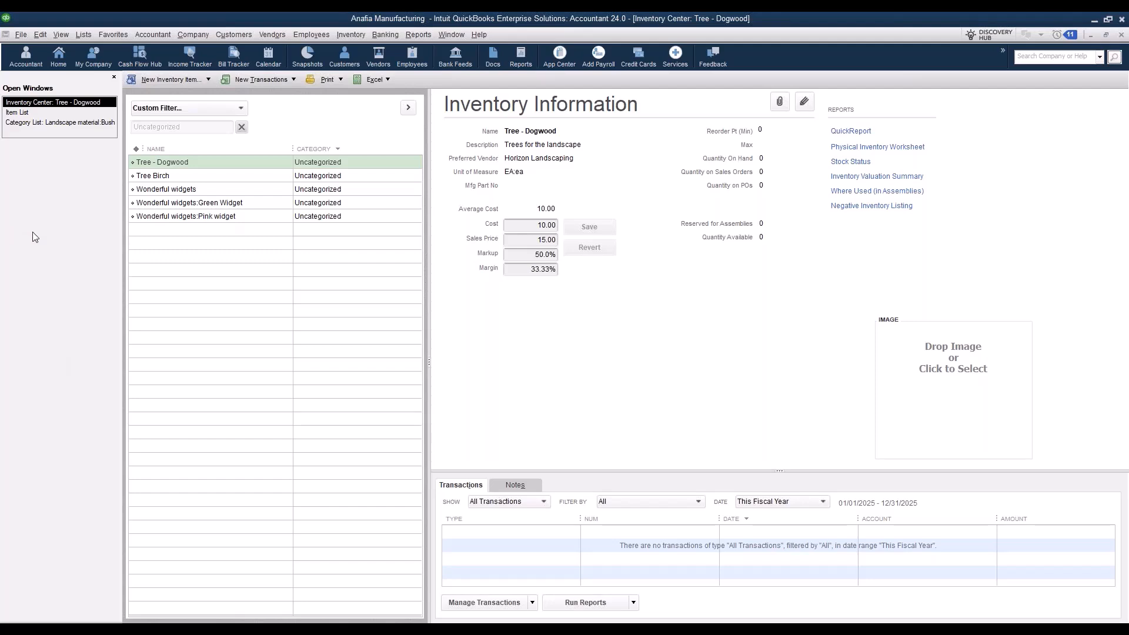
Start a new estimate and open Find & Select Items/Filter by Category for its first item line
left_click(233, 37)
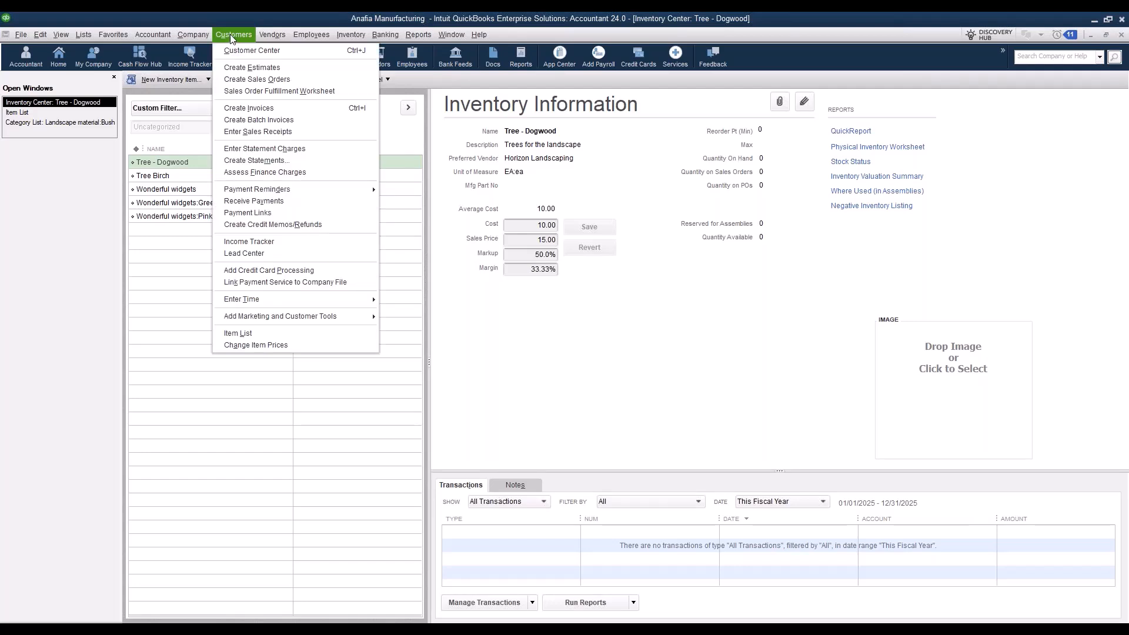
left_click(234, 69)
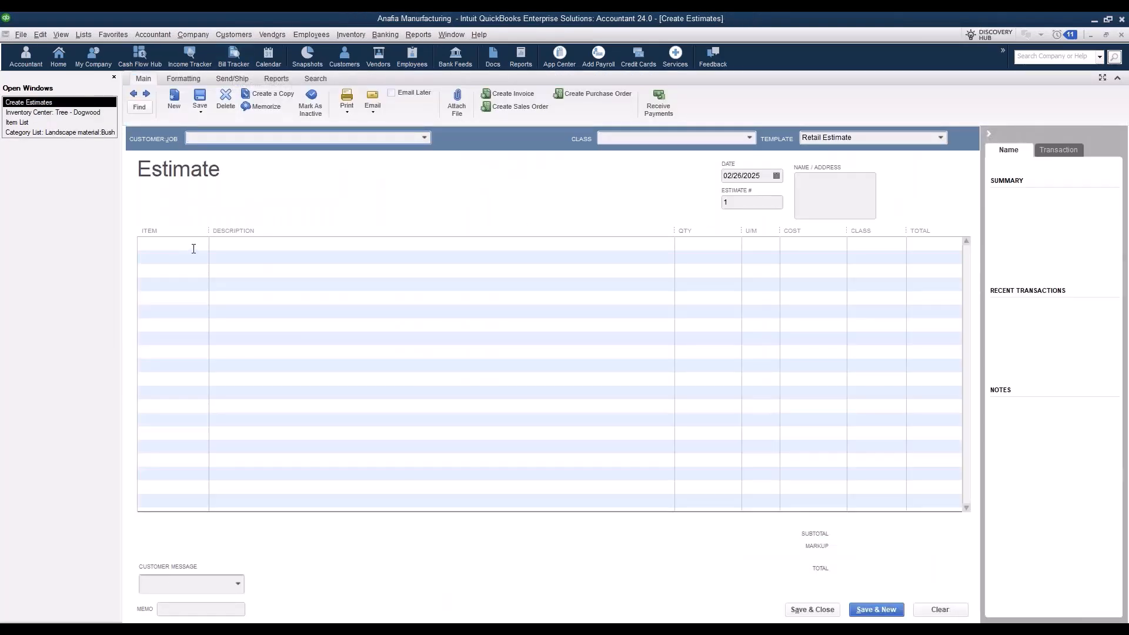
left_click(193, 249)
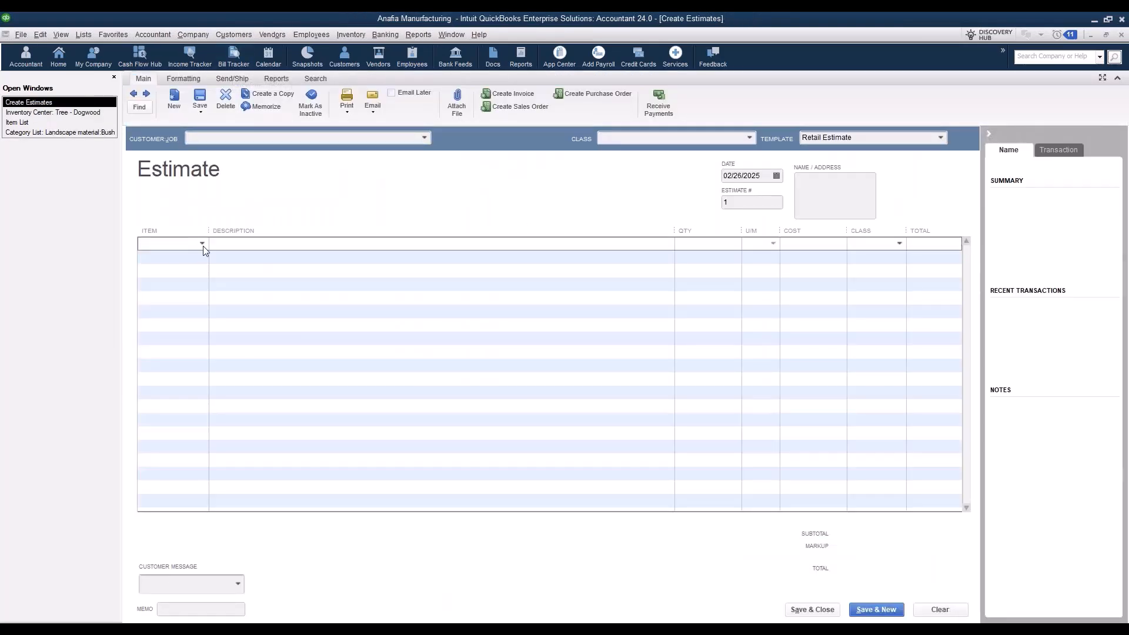
left_click(203, 245)
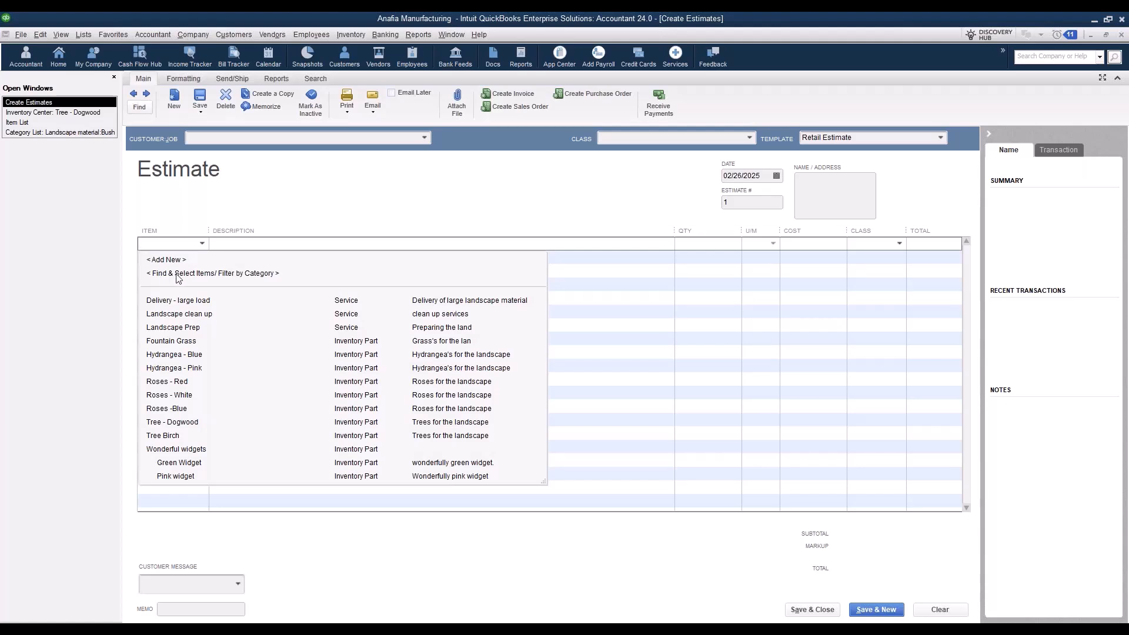
left_click(241, 275)
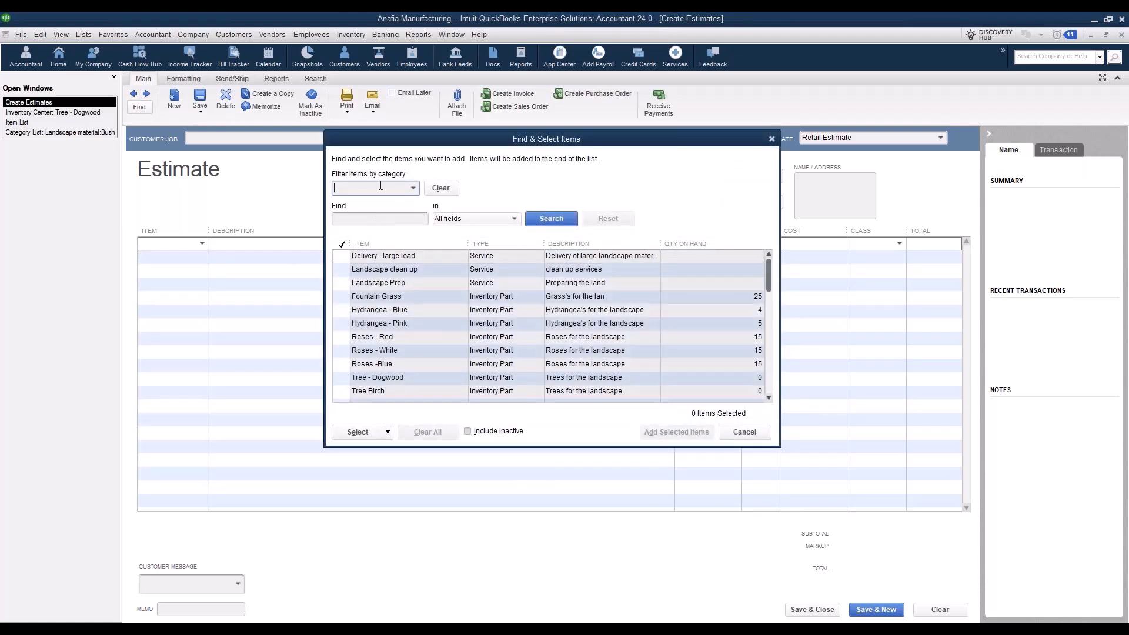
Filter the items by the Landscape material:Bush category and add only Hydrangea - Blue and Roses -Blue to the estimate
left_click(349, 187)
left_click(413, 189)
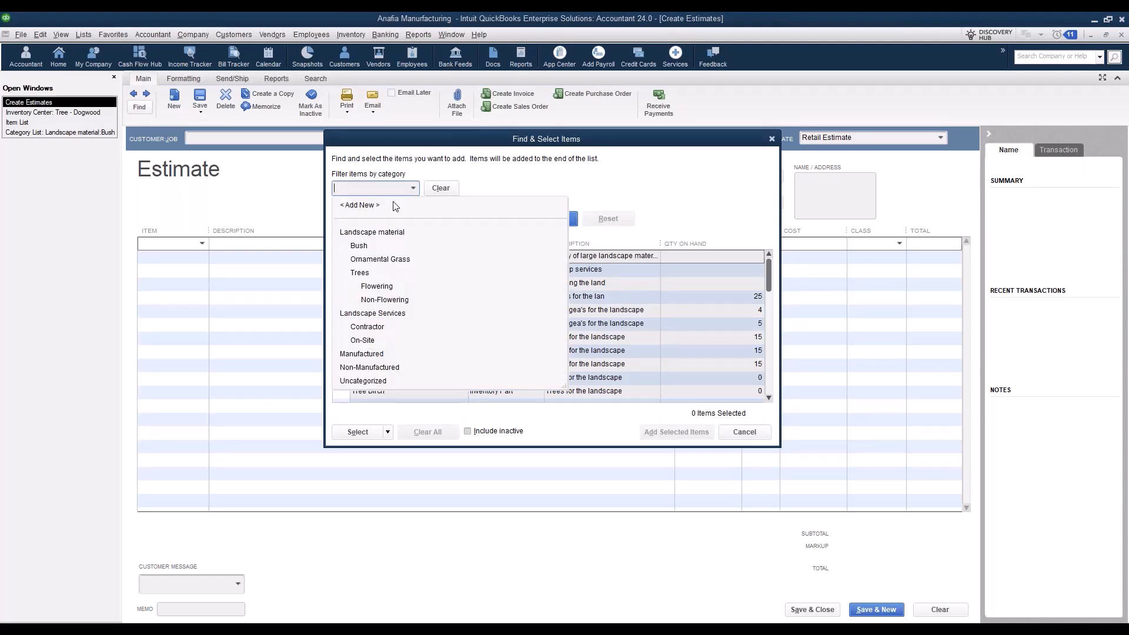
left_click(359, 247)
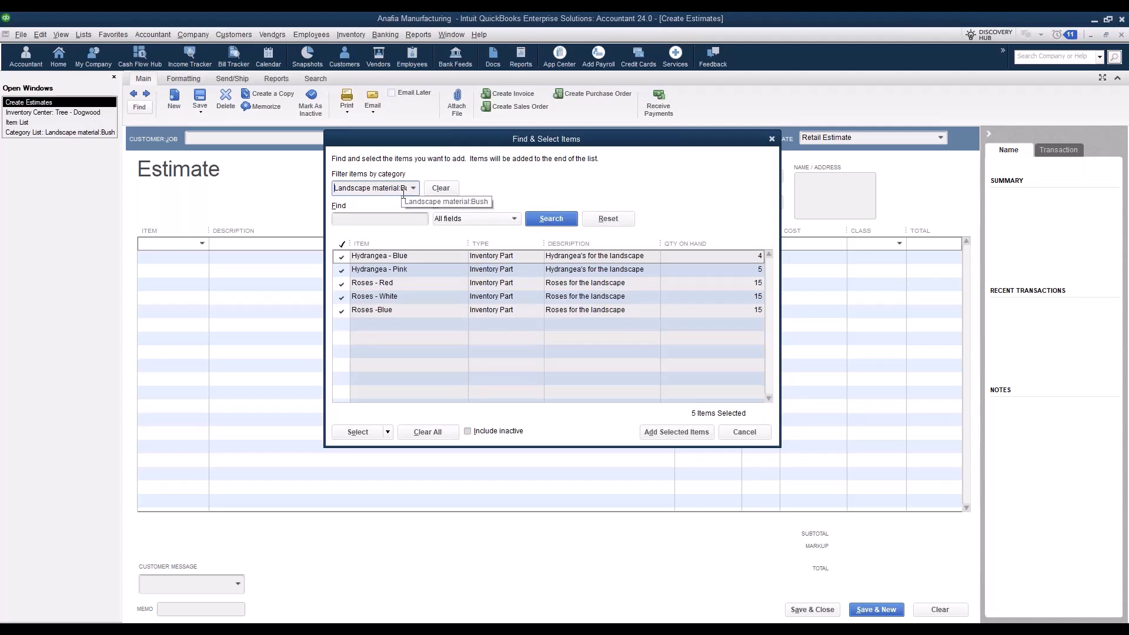
left_click(341, 270)
left_click(342, 283)
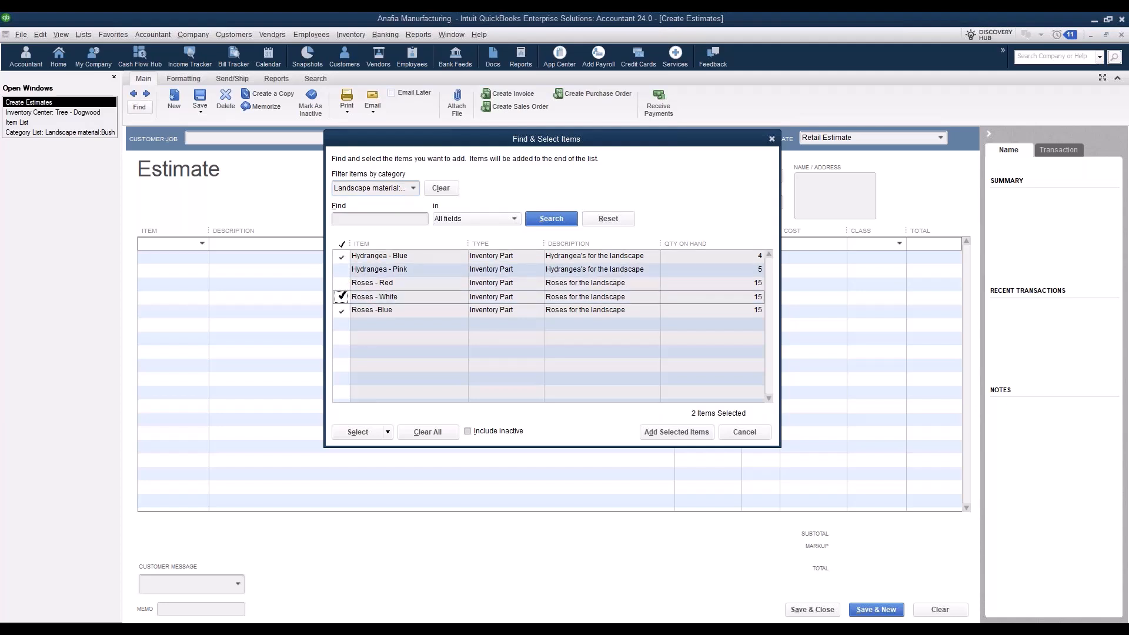
left_click(342, 297)
left_click(662, 436)
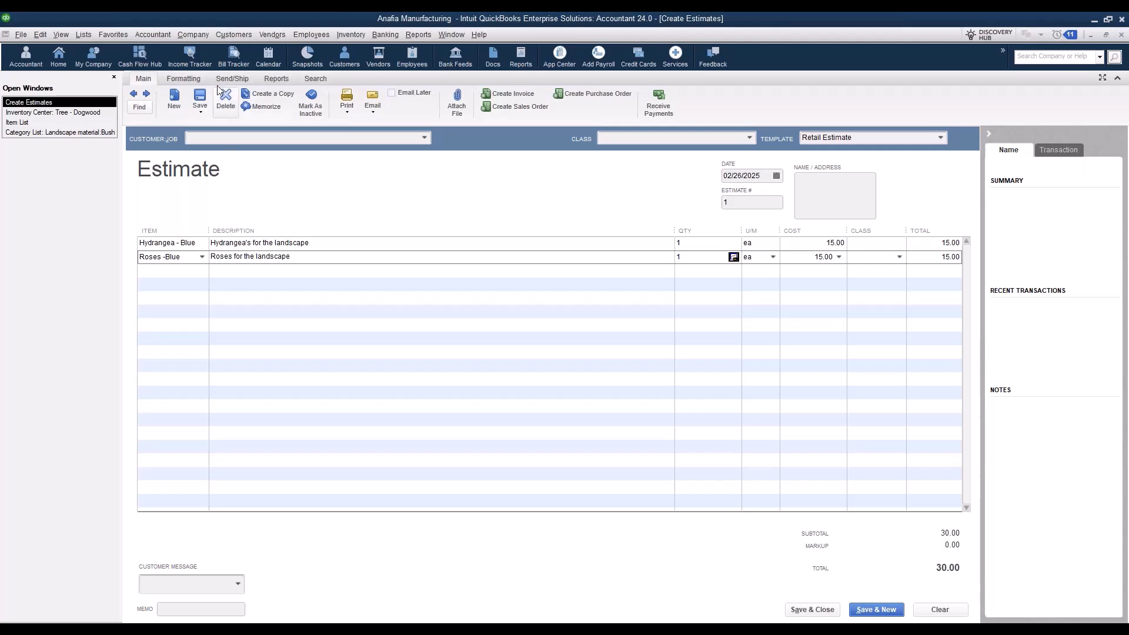
Open a new sales order and show the item choices for its first line
left_click(235, 34)
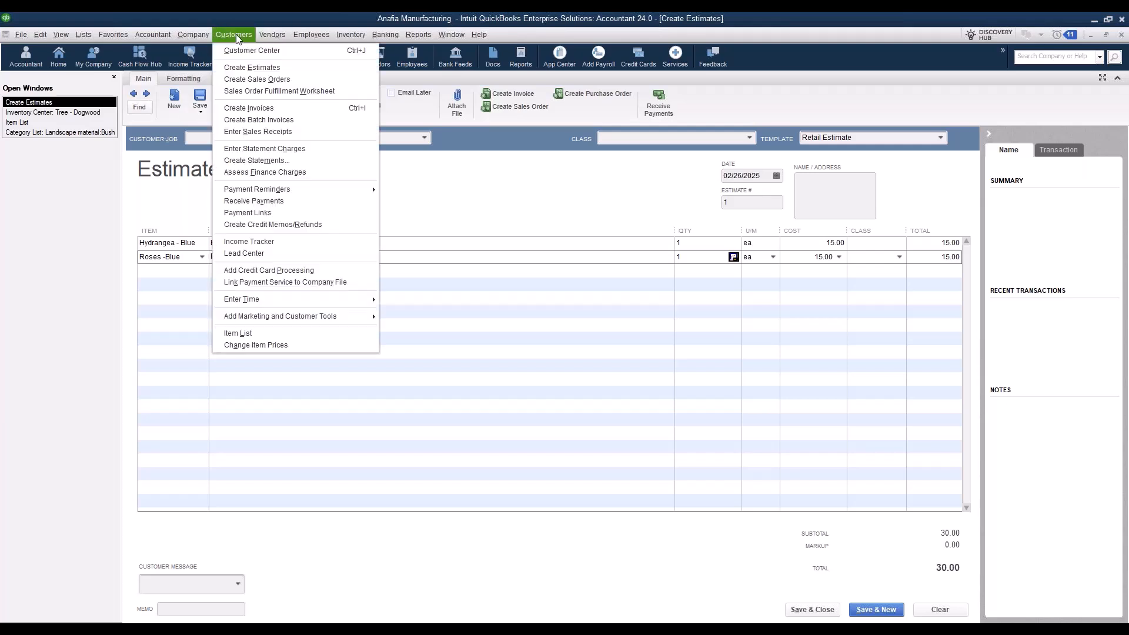
left_click(239, 80)
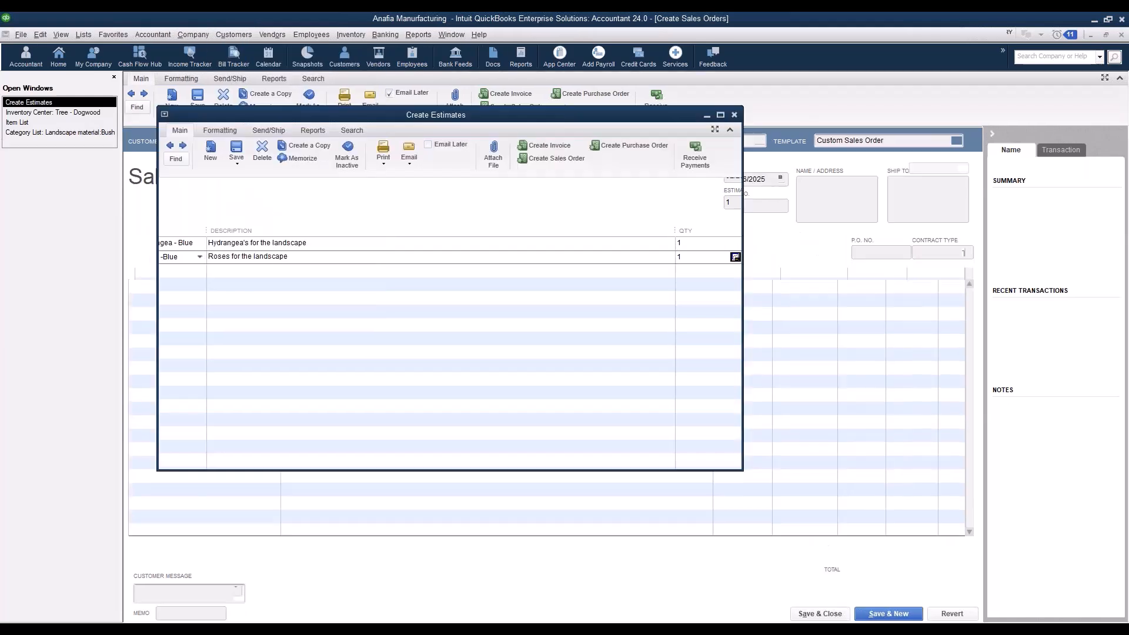
left_click(271, 288)
left_click(274, 287)
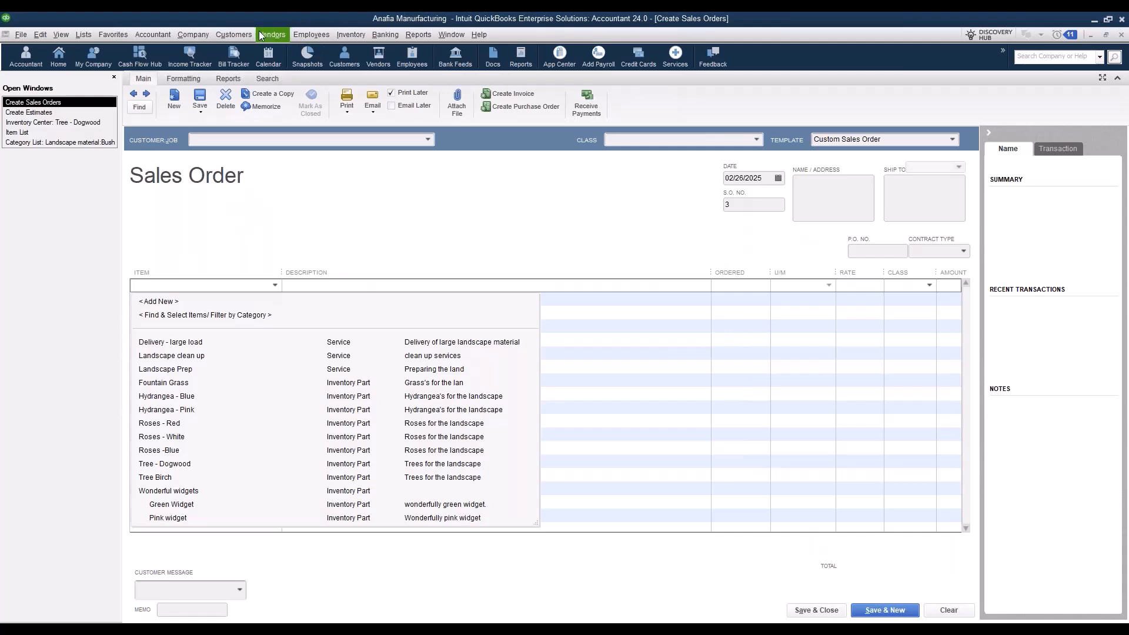
Open a new invoice and show the item code choices for its first line
left_click(236, 34)
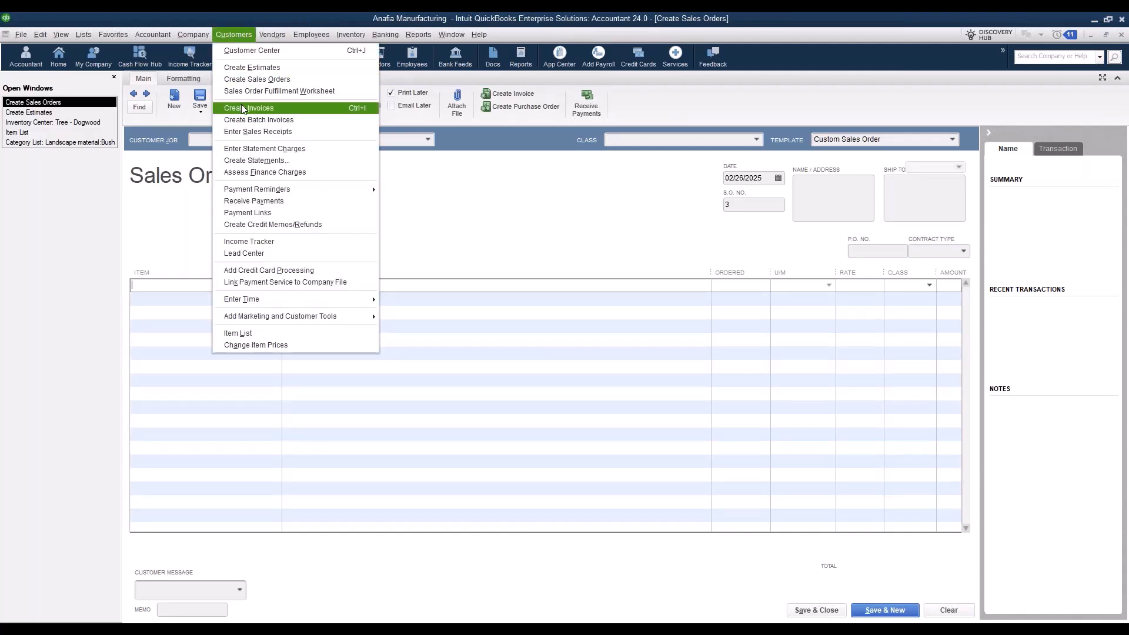
left_click(245, 108)
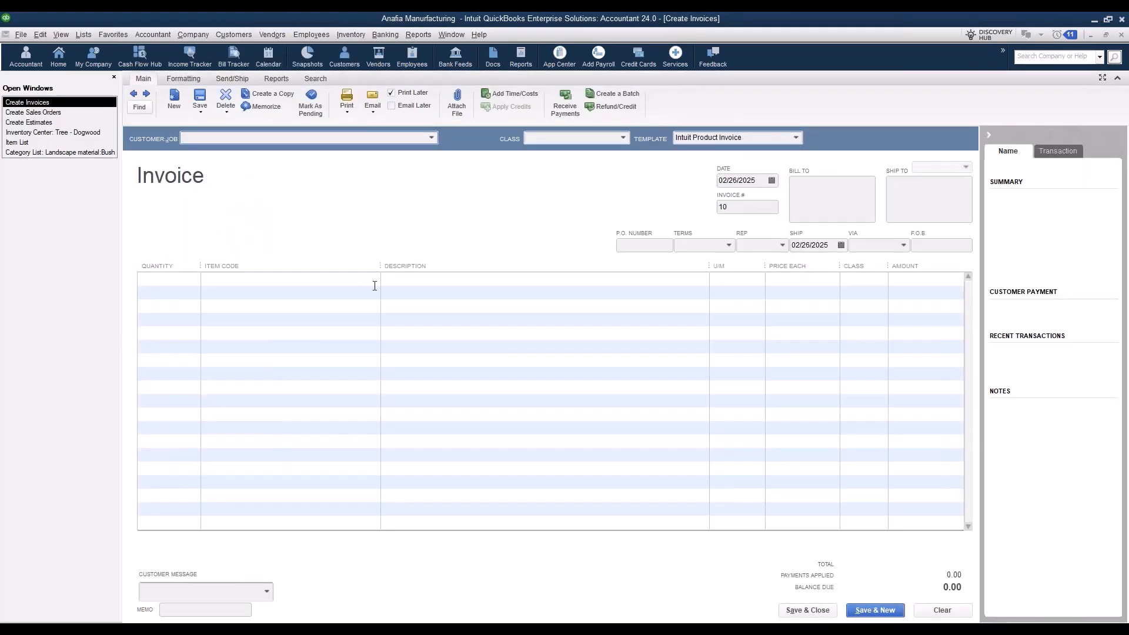
left_click(375, 286)
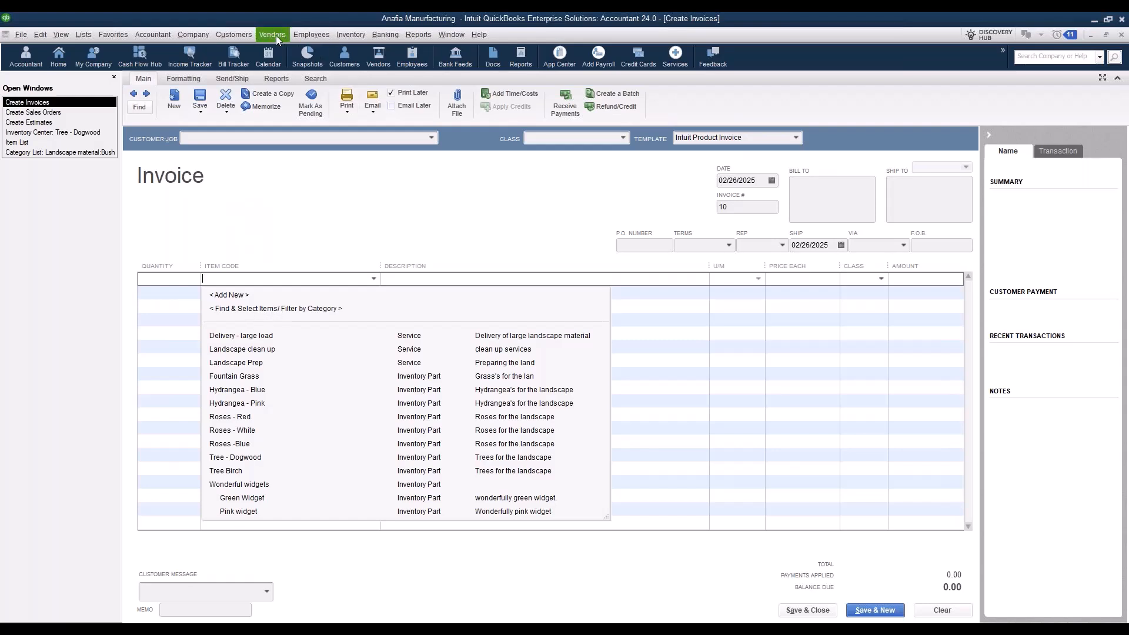
Open a new sales receipt and show the item choices for its first line
left_click(237, 34)
left_click(237, 34)
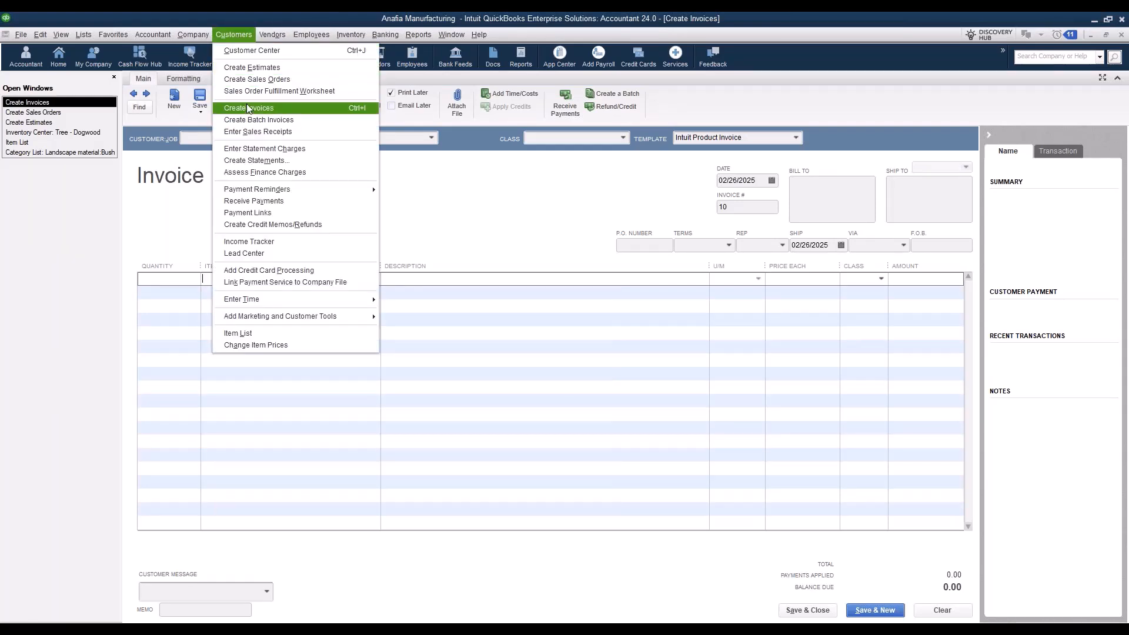
left_click(250, 131)
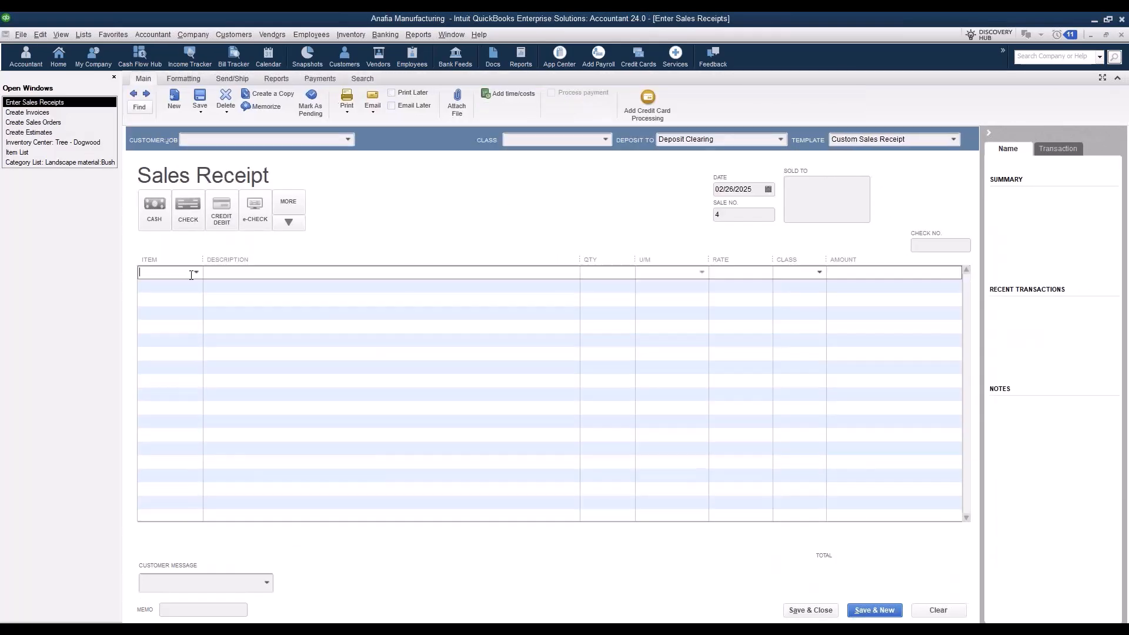
left_click(196, 272)
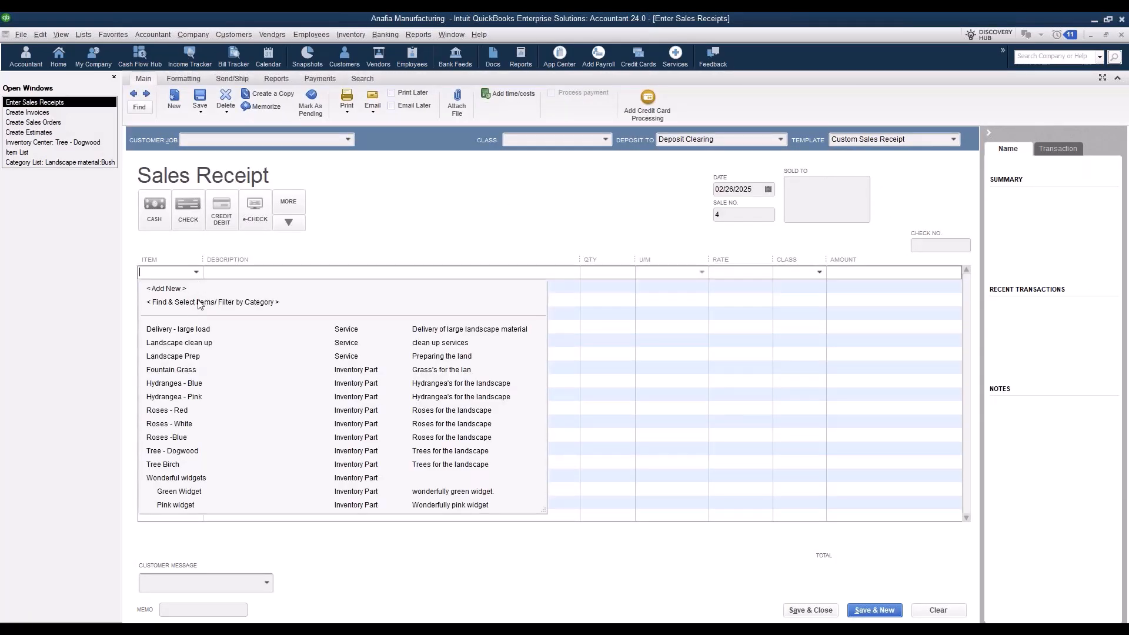
Create a new purchase order and show the item choices for its first line
left_click(272, 34)
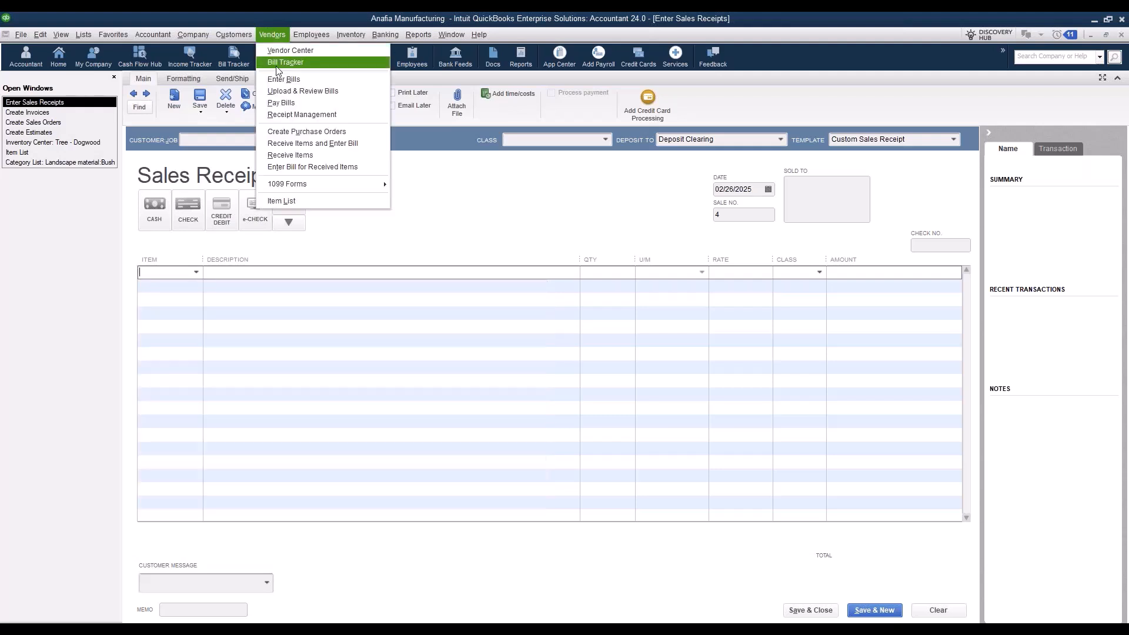
left_click(274, 132)
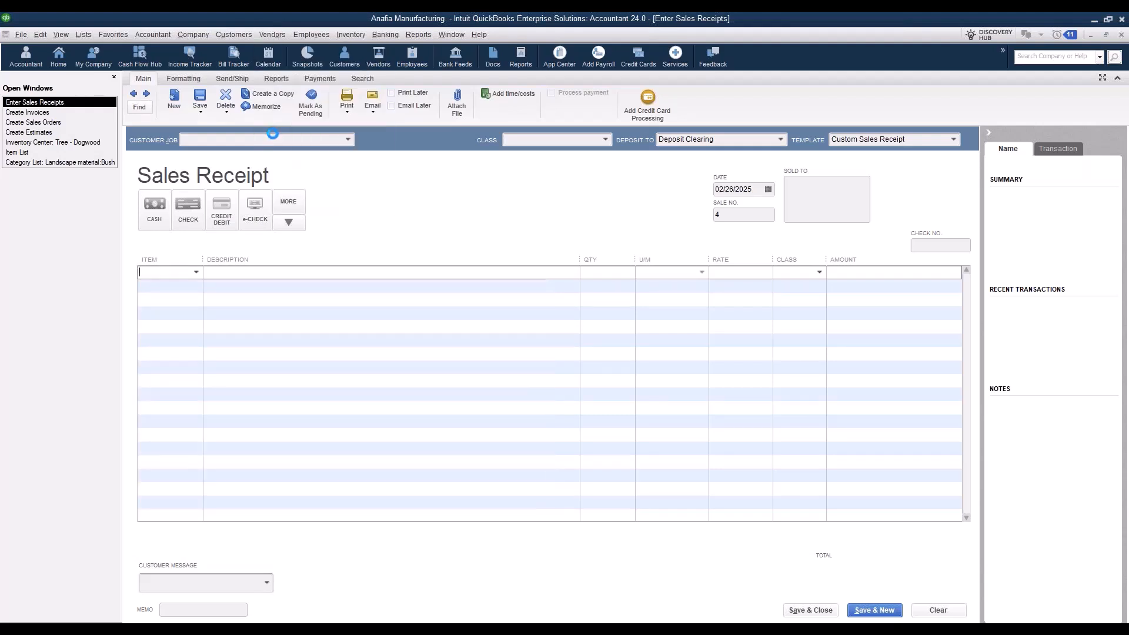
left_click(275, 244)
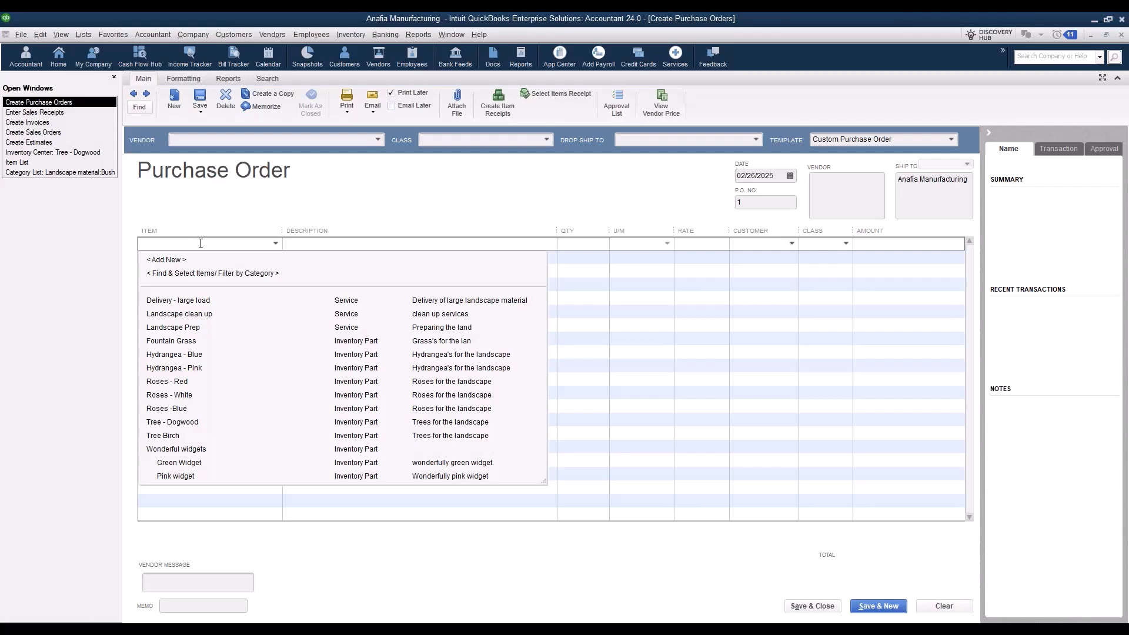
Try to look up items on the purchase order's first line with "Del", clear it, and try "unc"
type("Del")
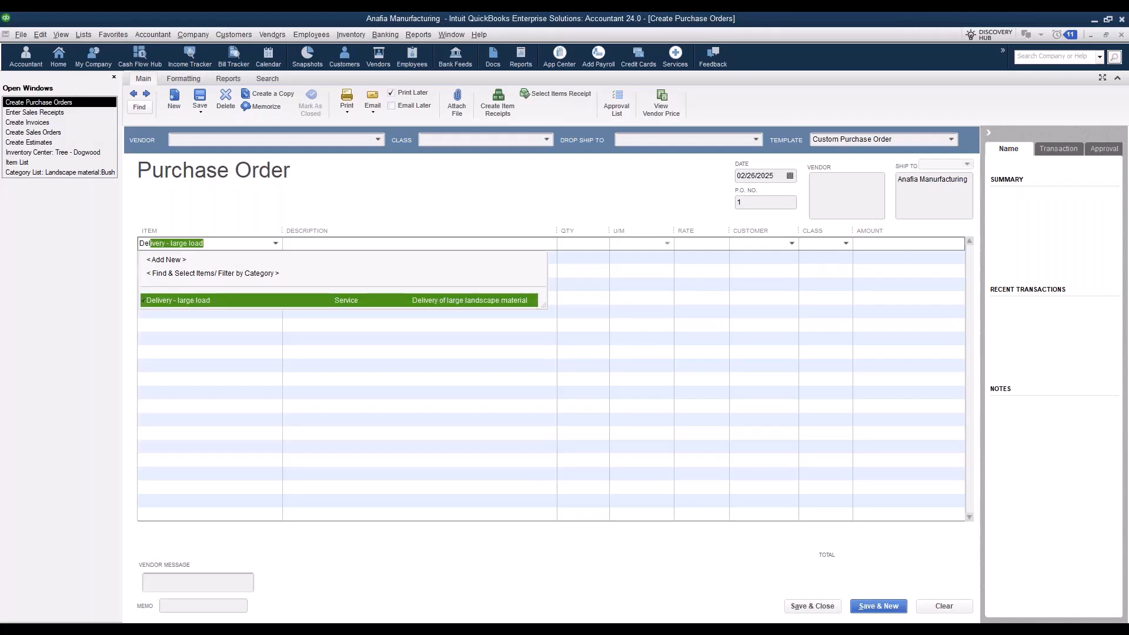
key("BackSpace")
key("BackSpace")
key("BackSpace")
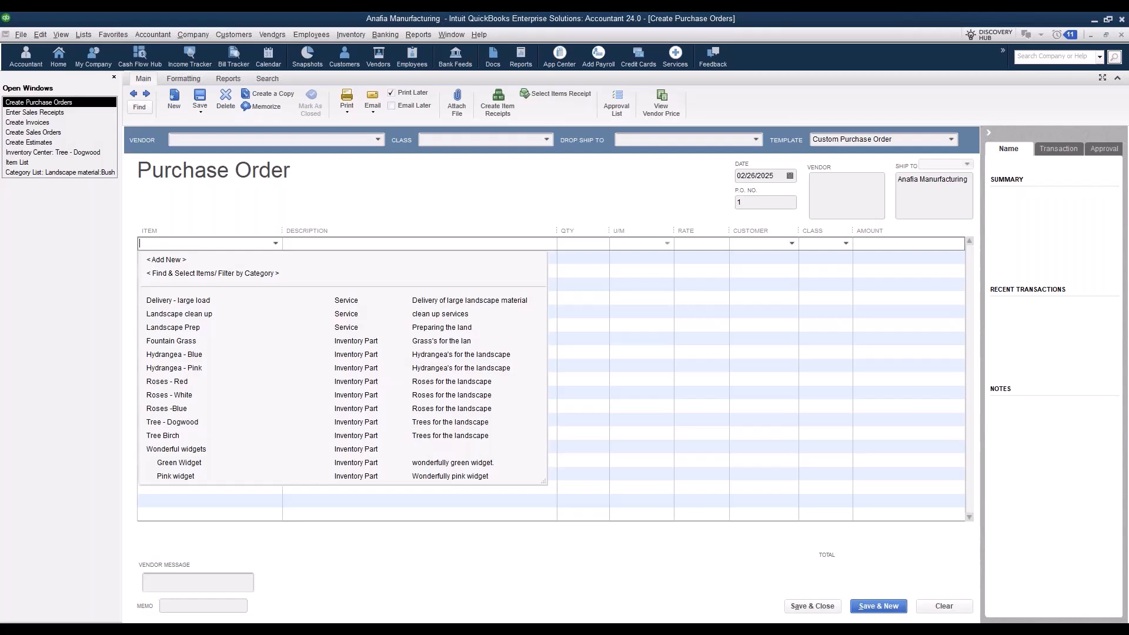
type("unc")
Filter the purchase order's item selection by the Landscape material:Bush category and add only Hydrangea - Blue
left_click(202, 274)
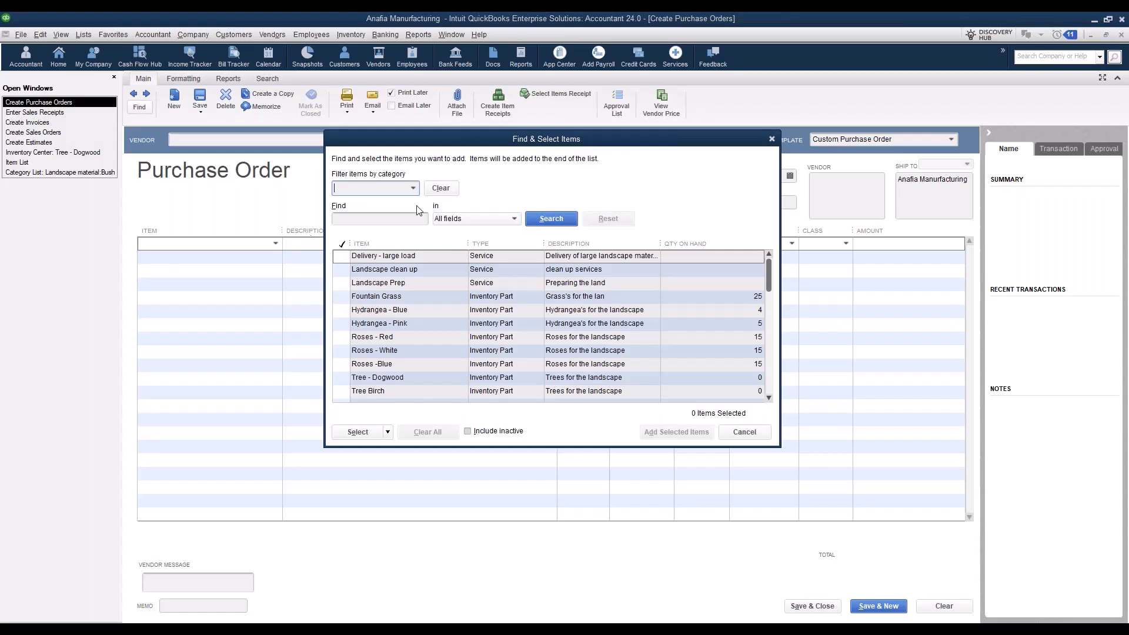
left_click(414, 188)
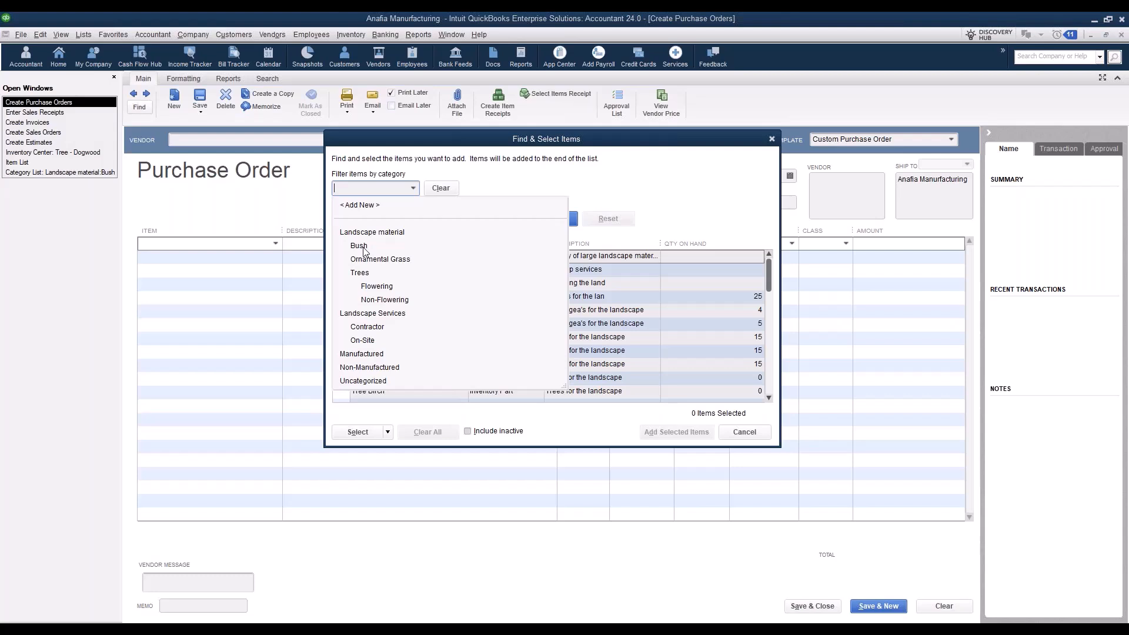
left_click(360, 247)
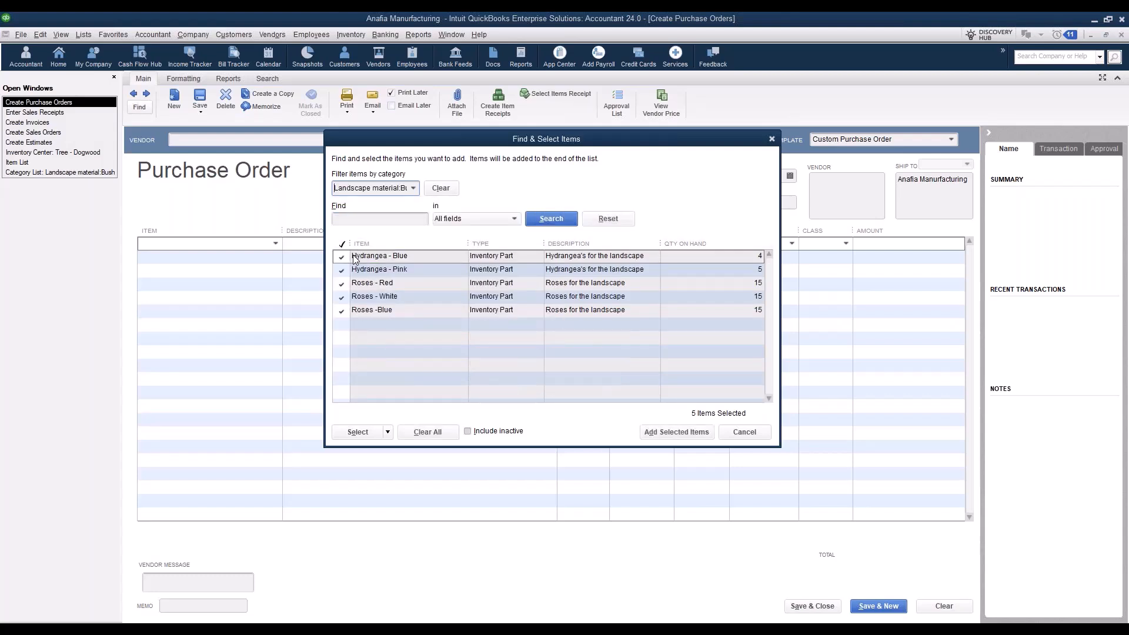
left_click(341, 271)
left_click(341, 283)
left_click(341, 297)
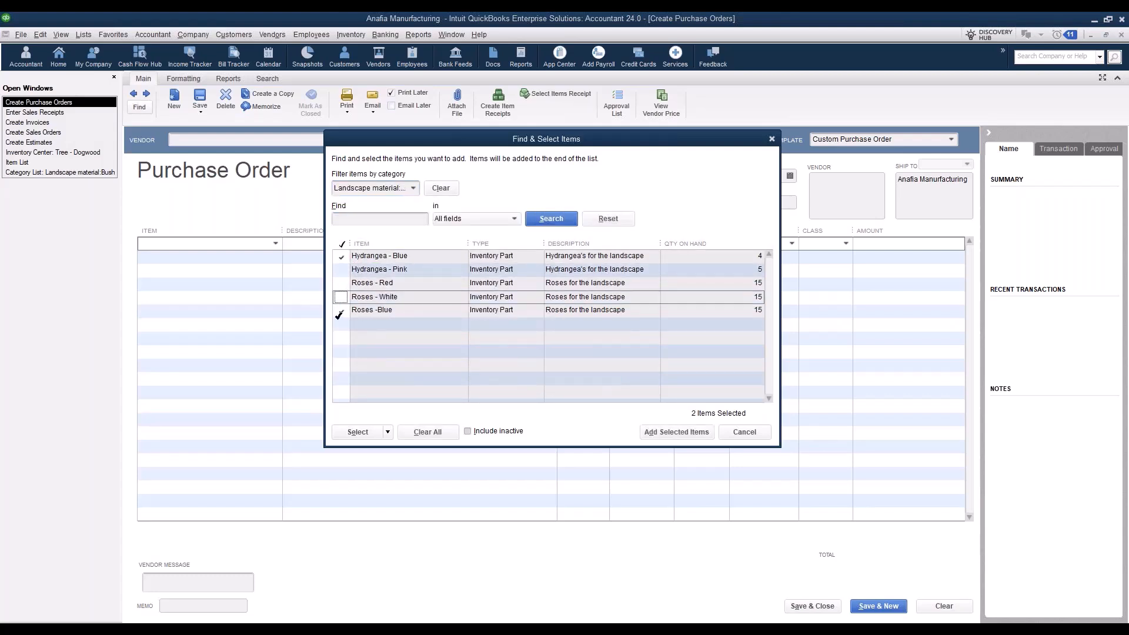
left_click(341, 311)
left_click(683, 436)
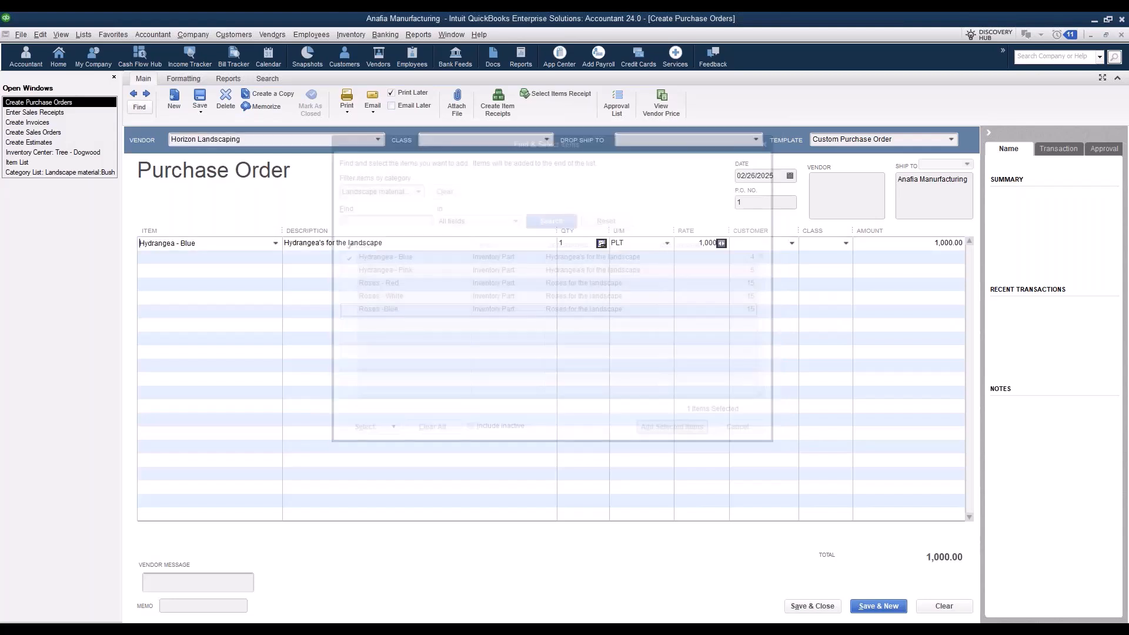
Add the Green Widget subitem of Wonderful widgets to the purchase order's second line
triple_click(211, 251)
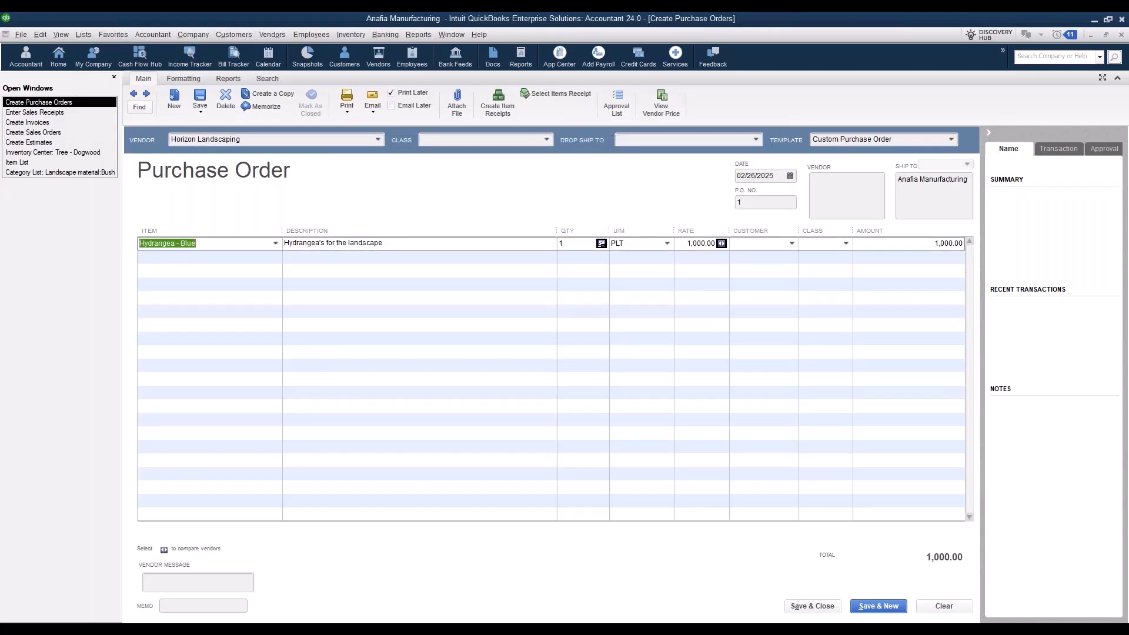
left_click(227, 257)
left_click(276, 258)
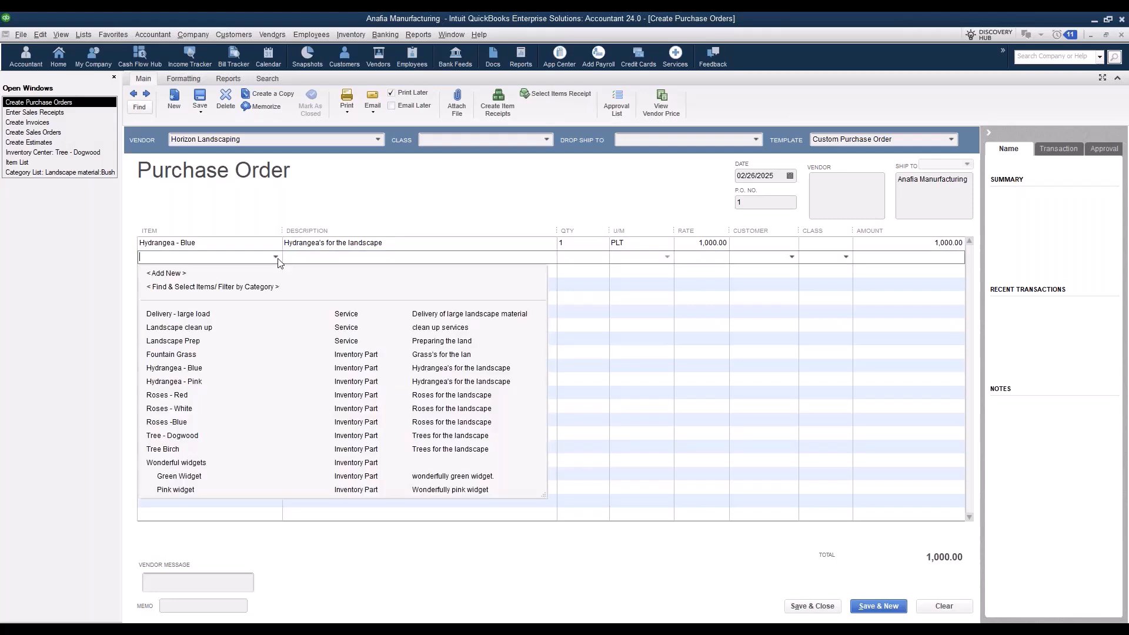
left_click(191, 480)
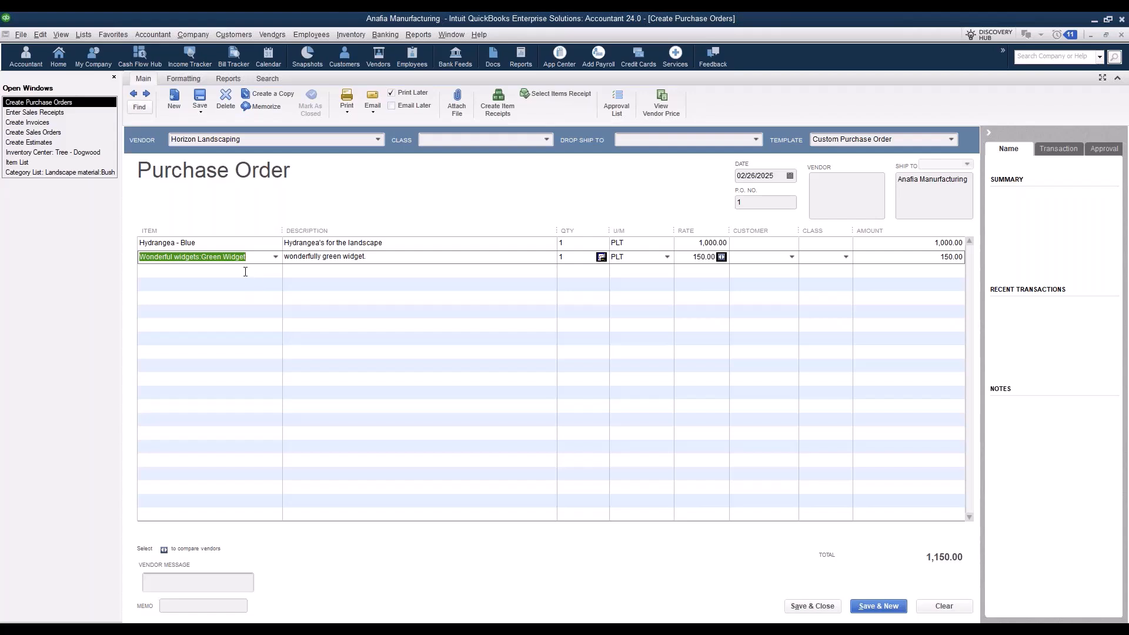
Open the Item Price List report and the Item Listing report
left_click(224, 243)
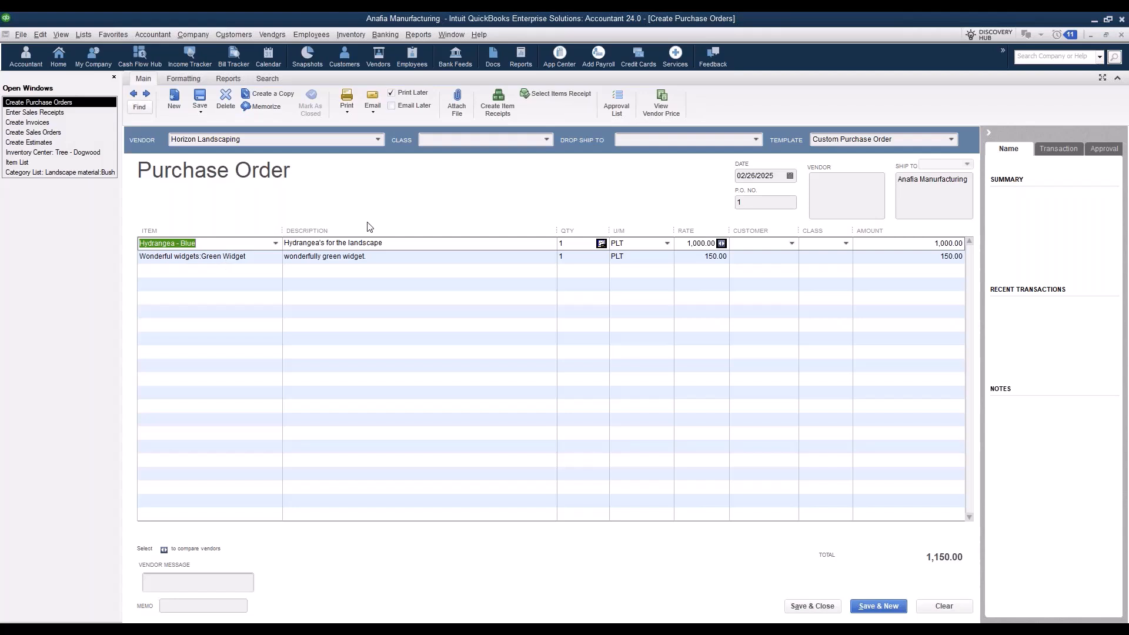
left_click(418, 35)
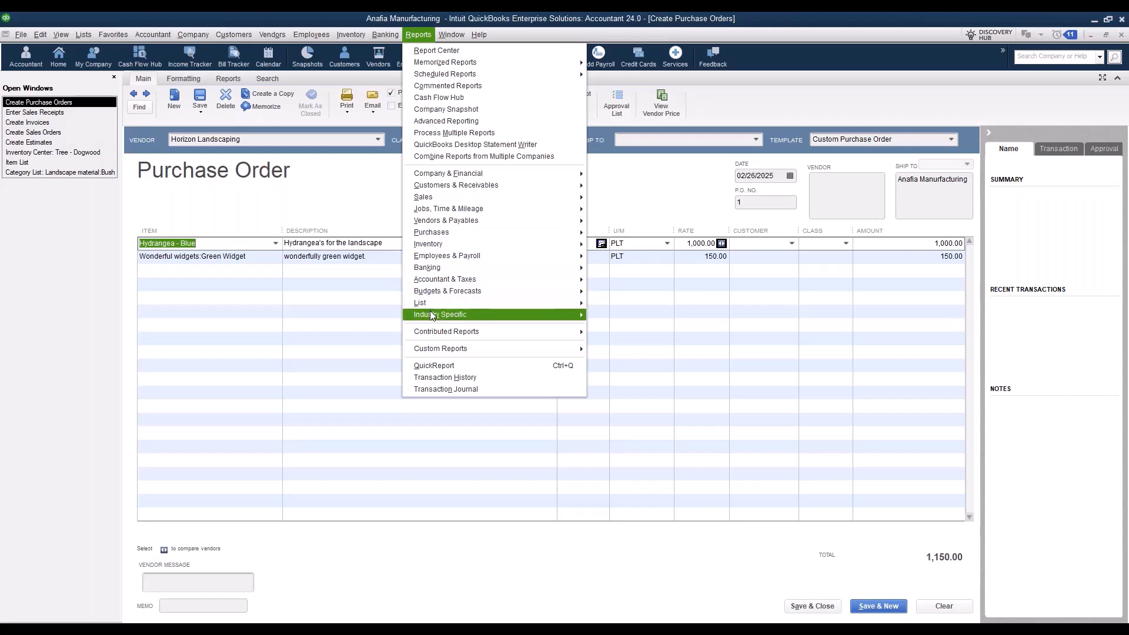
mouse_move(430, 307)
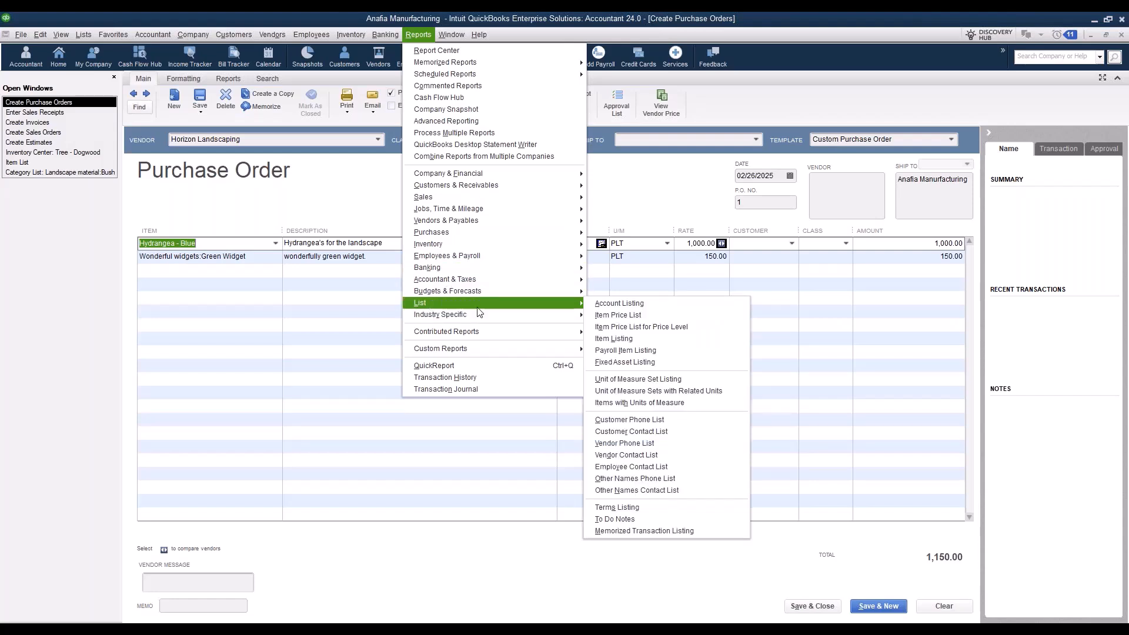
left_click(617, 317)
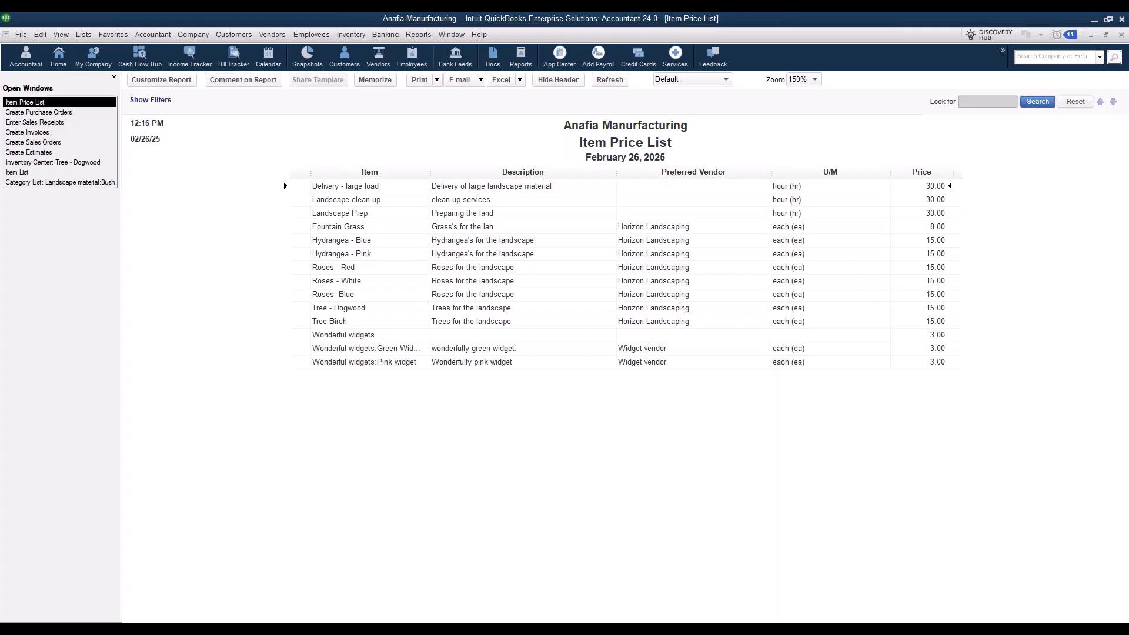
left_click(418, 33)
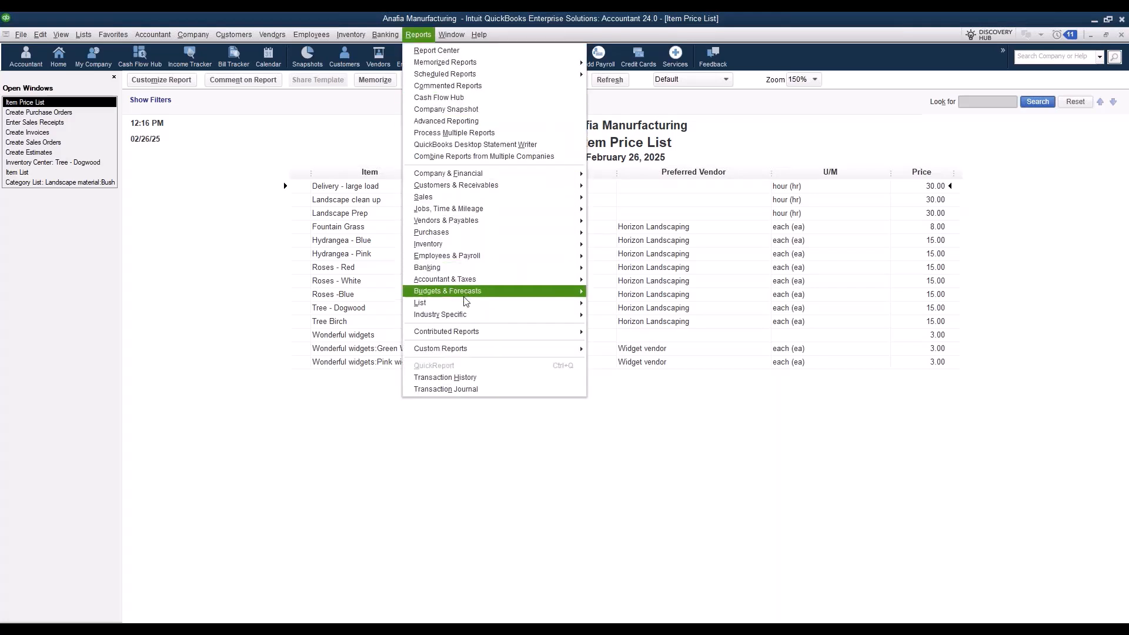
mouse_move(463, 305)
left_click(638, 336)
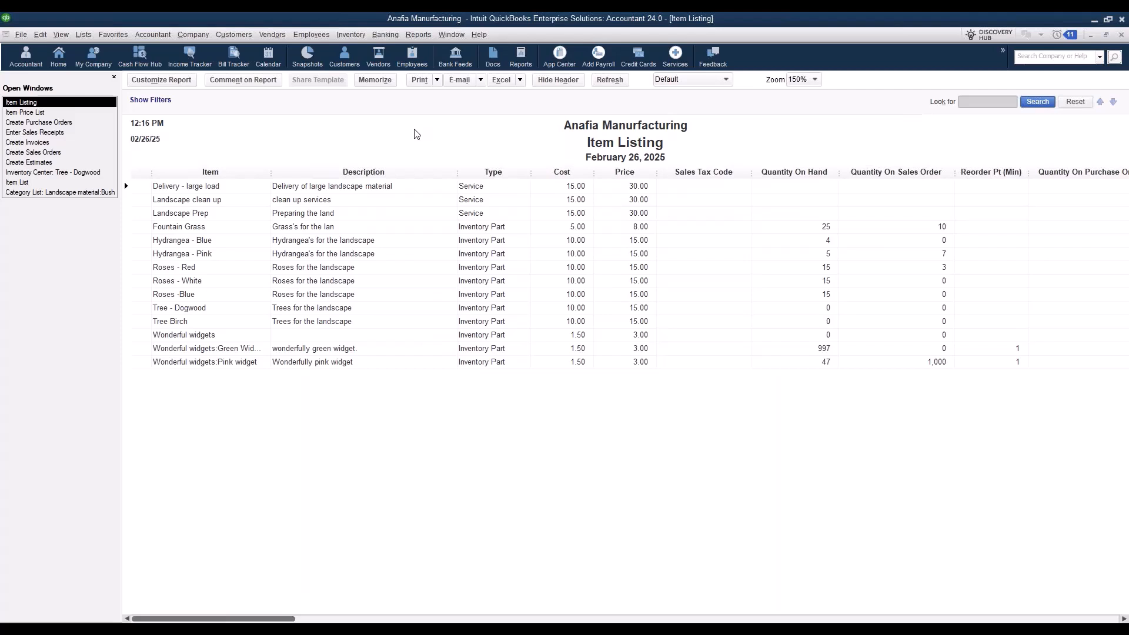
Open the Inventory Valuation Summary and the Inventory Stock Status by Item reports
left_click(422, 34)
mouse_move(448, 241)
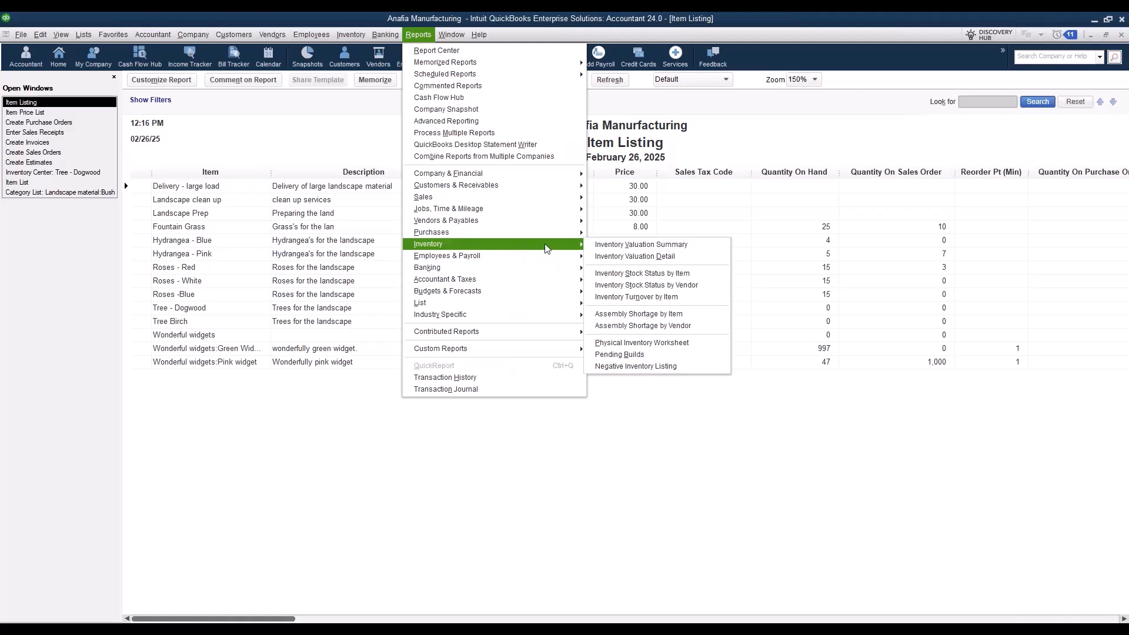
left_click(621, 246)
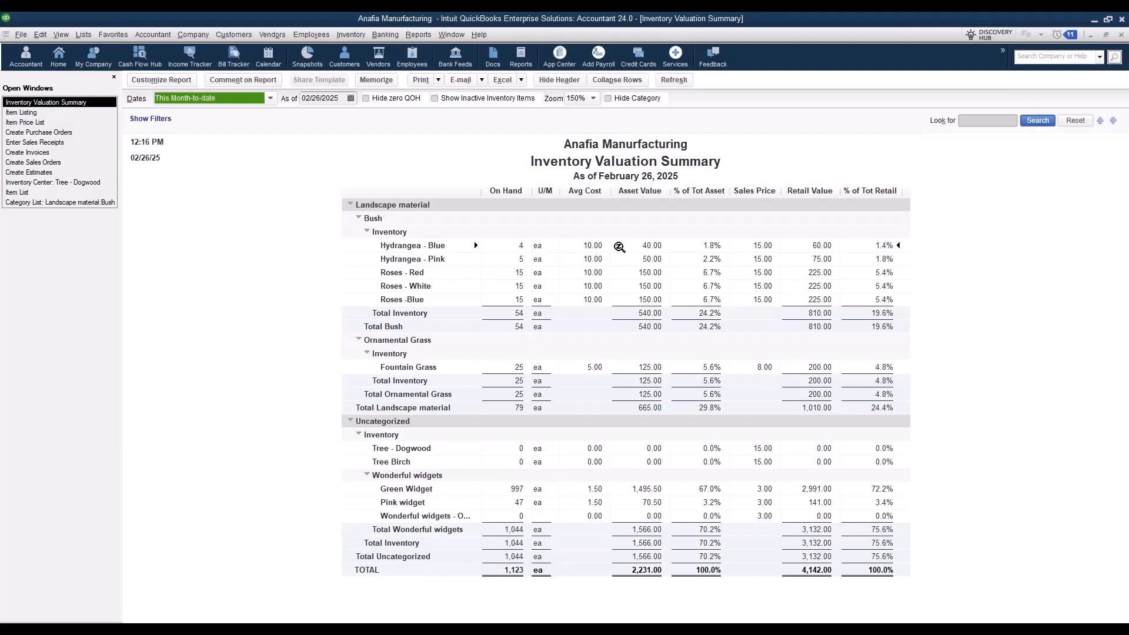
left_click(423, 37)
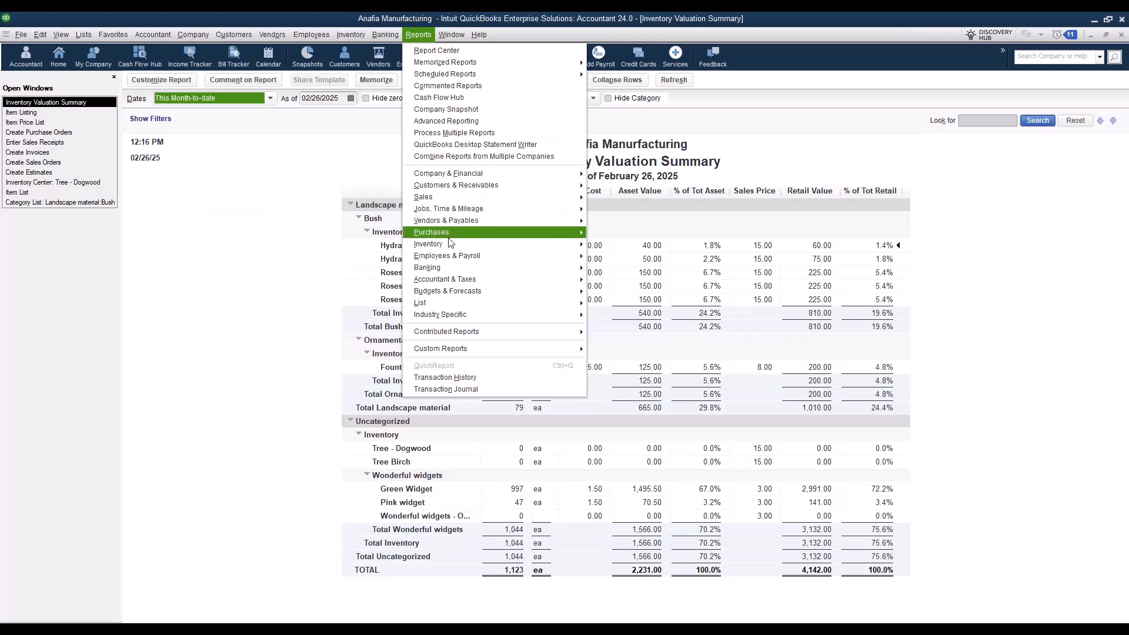
mouse_move(447, 243)
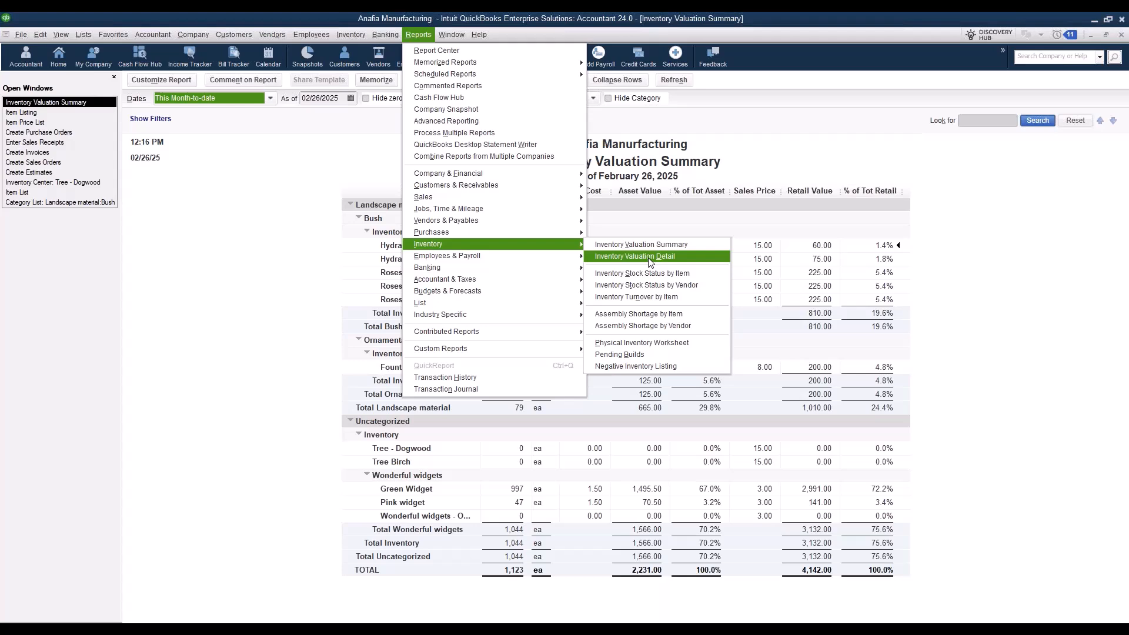
left_click(619, 277)
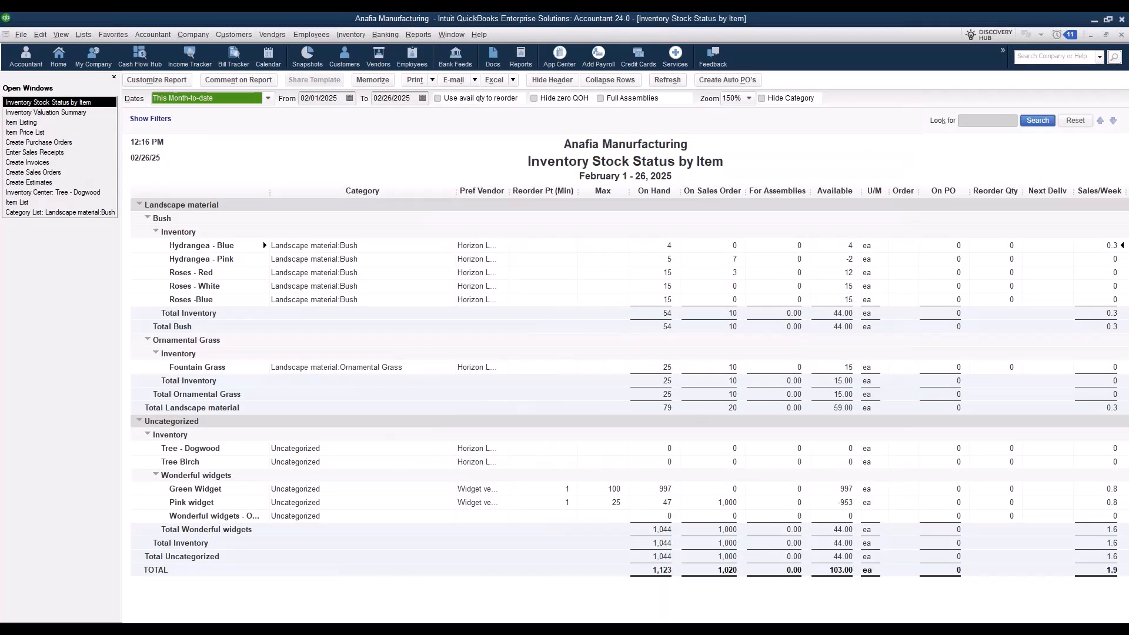
Open the Inventory Turnover by Item report and the Physical Inventory Worksheet
left_click(418, 34)
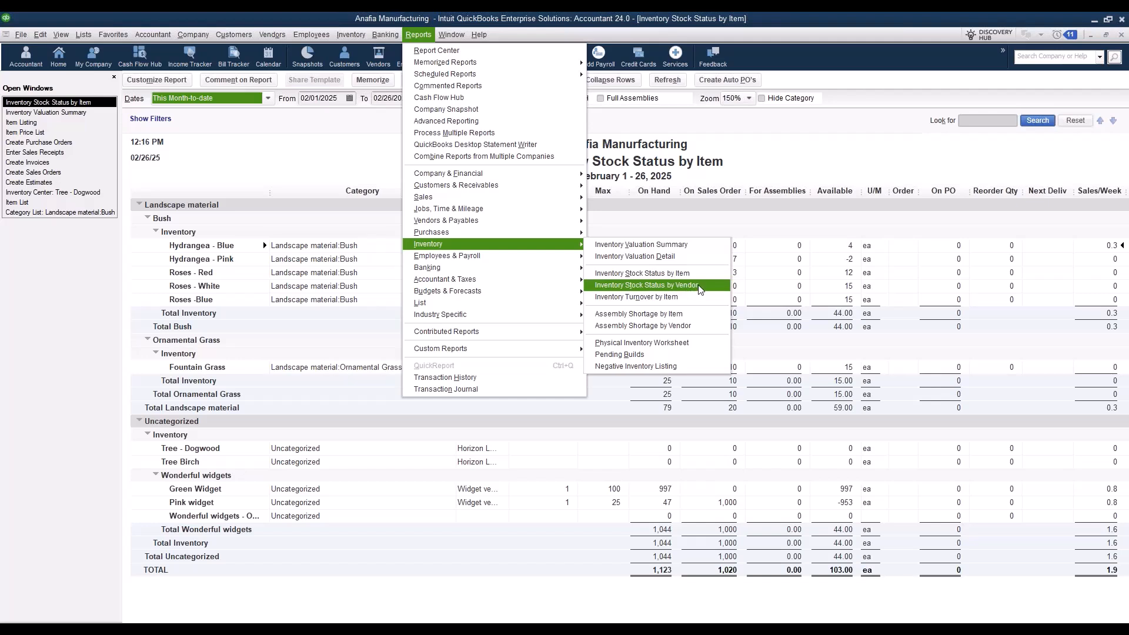
left_click(617, 301)
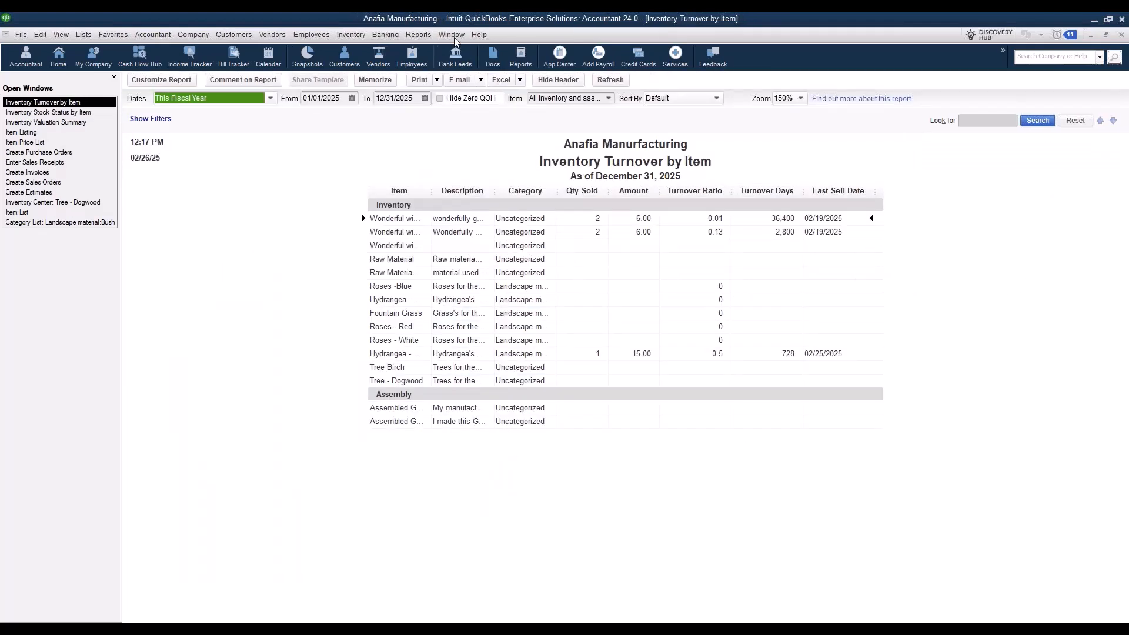
left_click(424, 34)
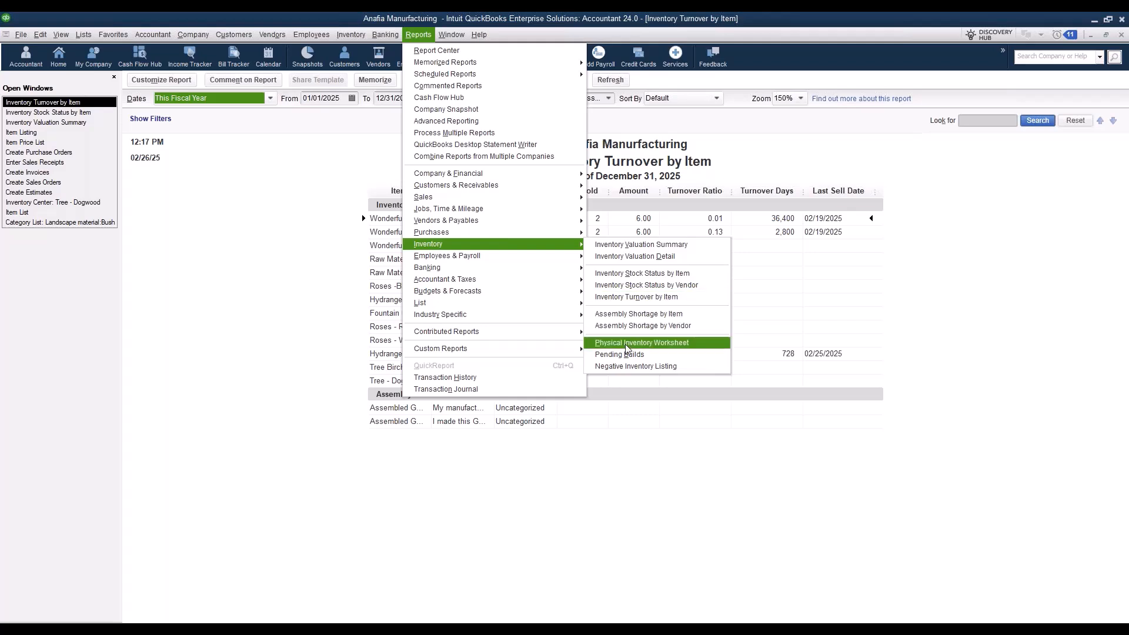
left_click(658, 345)
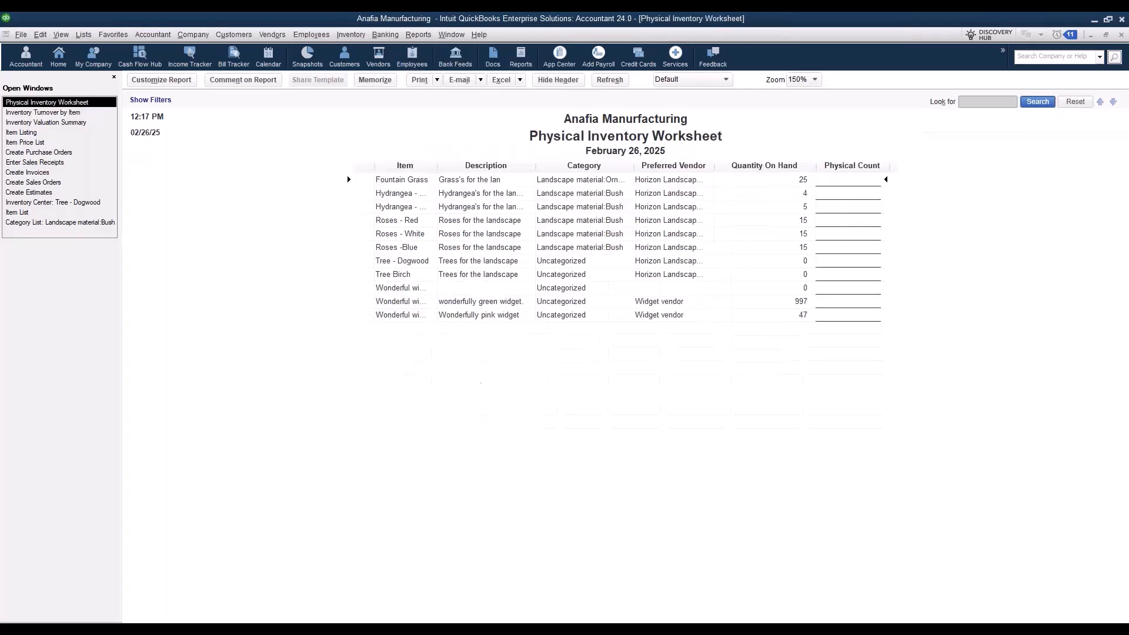
Open the Negative Inventory Listing and the Sales by Item Summary reports
left_click(424, 34)
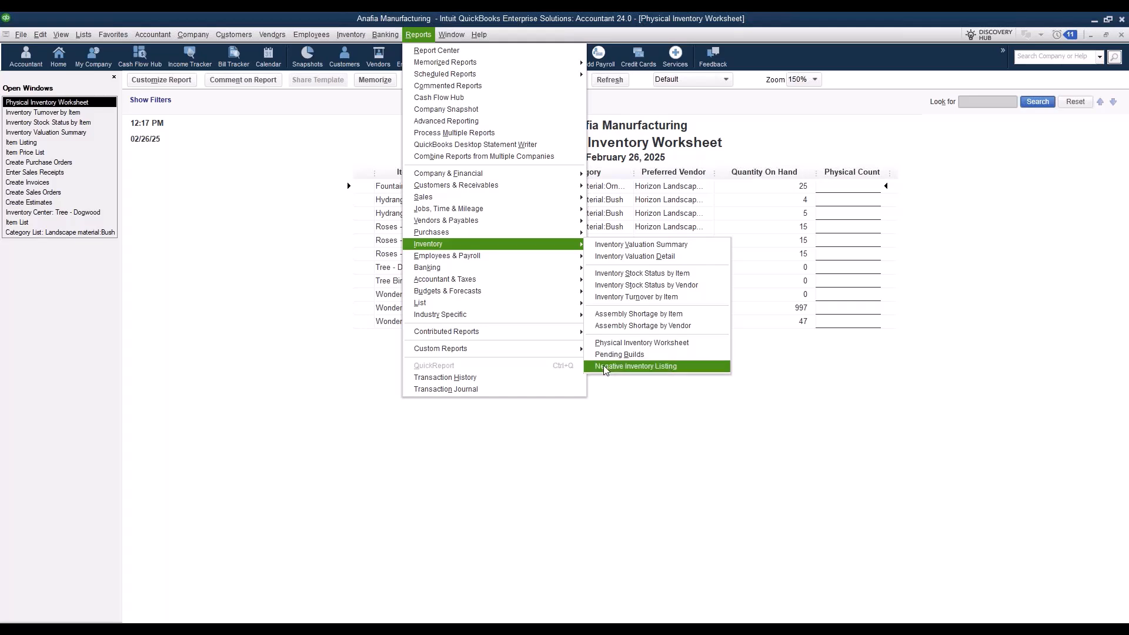
left_click(624, 367)
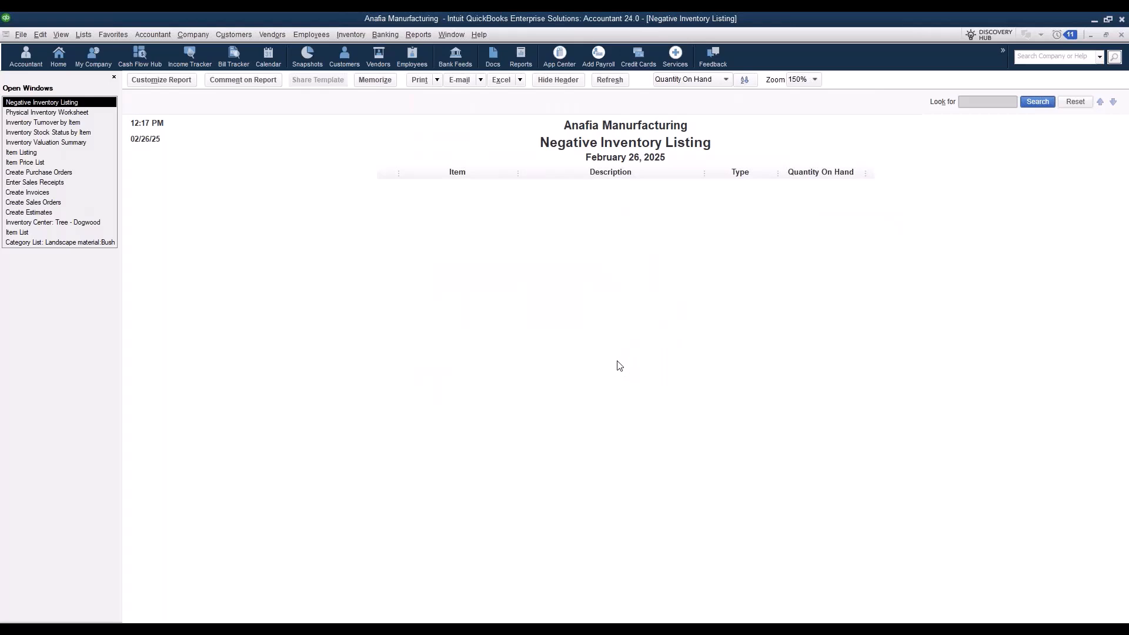
left_click(422, 35)
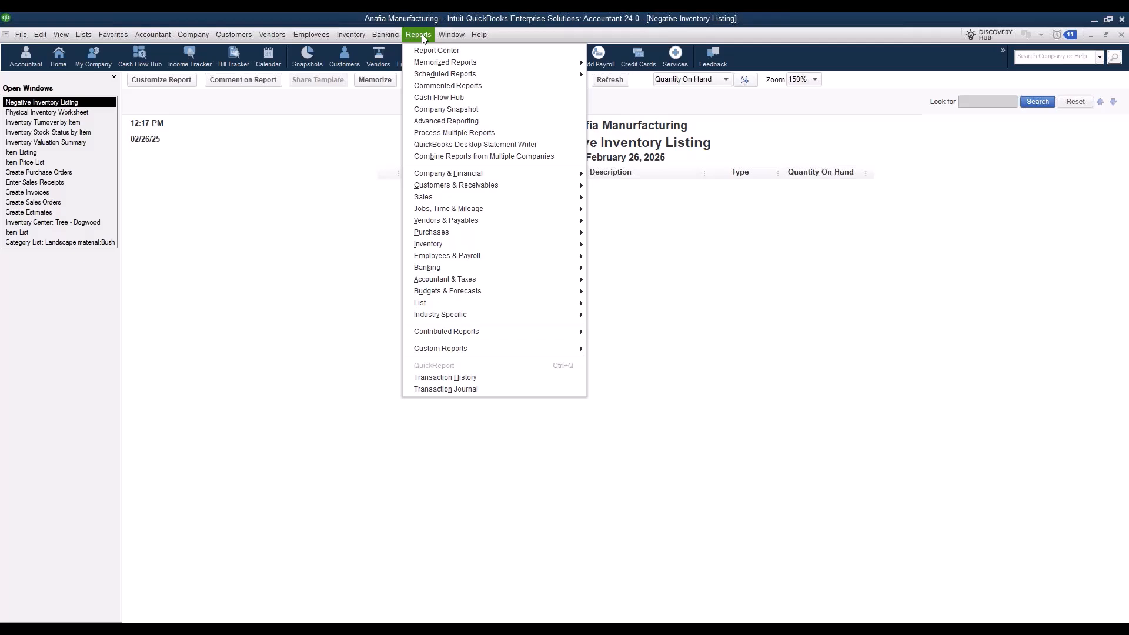
mouse_move(428, 196)
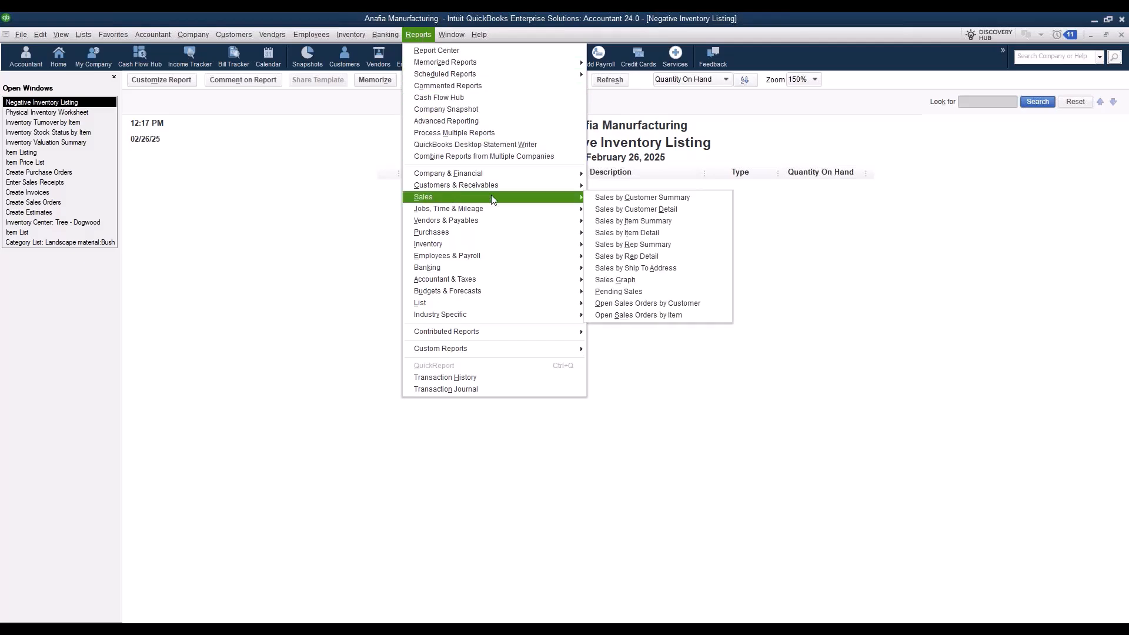
left_click(622, 222)
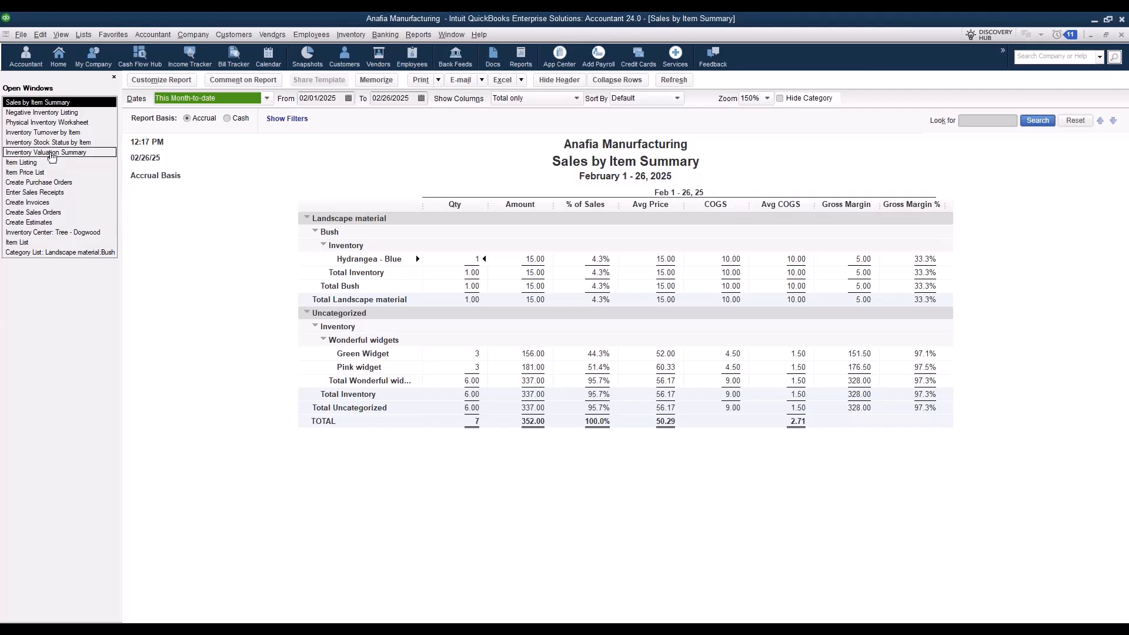
Return to the Inventory Valuation Summary, hide its category grouping and show it again
left_click(51, 153)
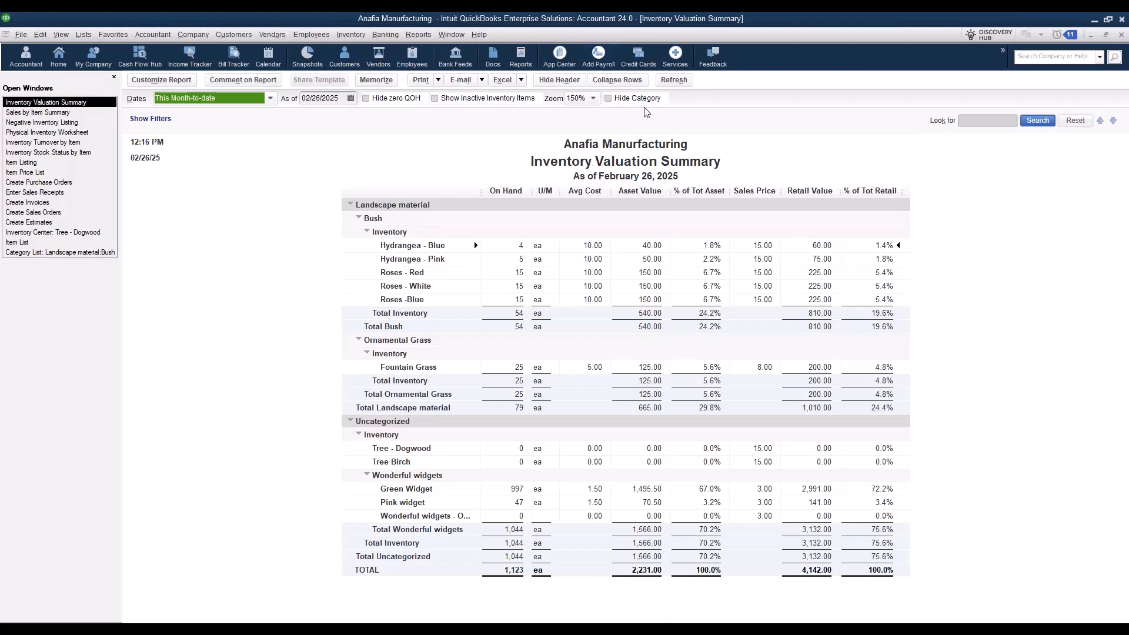
left_click(609, 99)
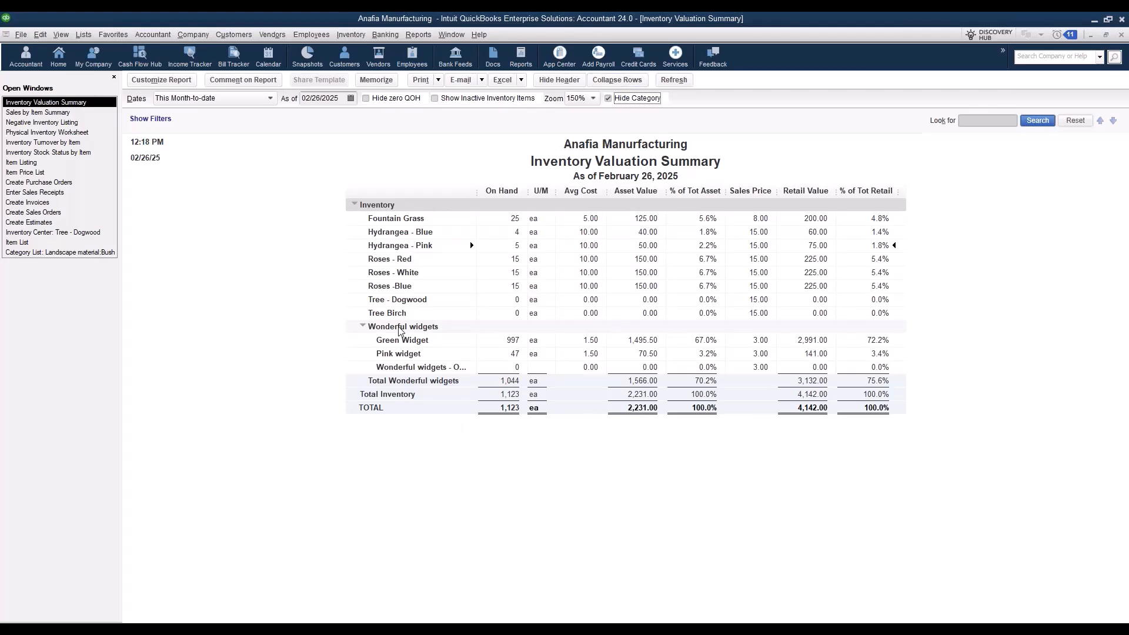
left_click(609, 98)
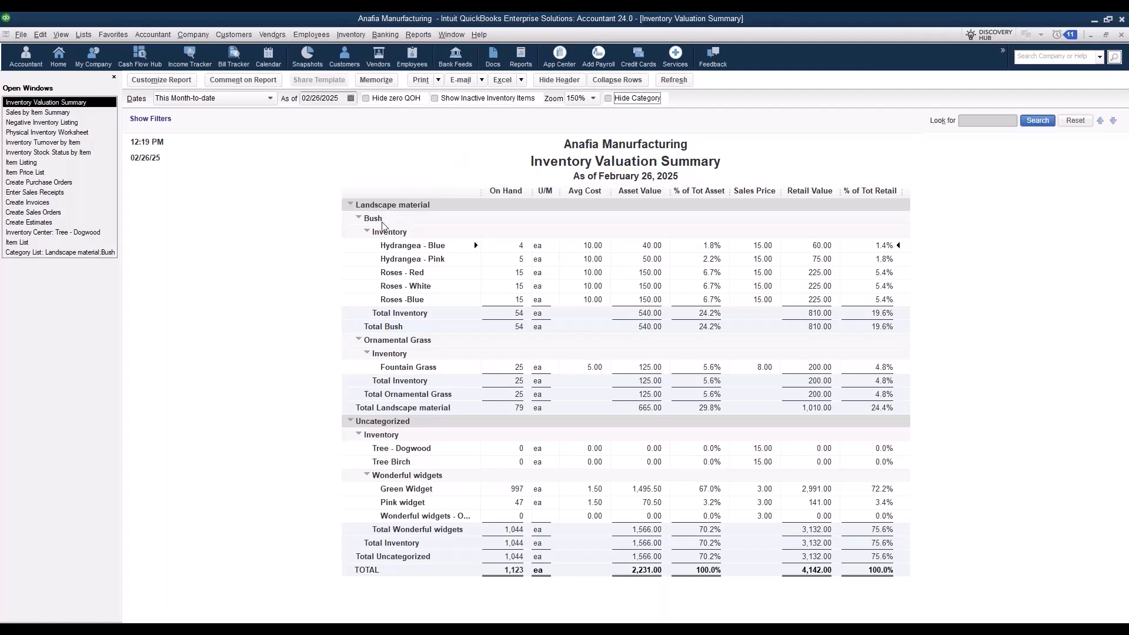
Collapse and re-expand all rows of the Inventory Valuation Summary, and collapse only the Bush and Ornamental Grass categories
left_click(617, 81)
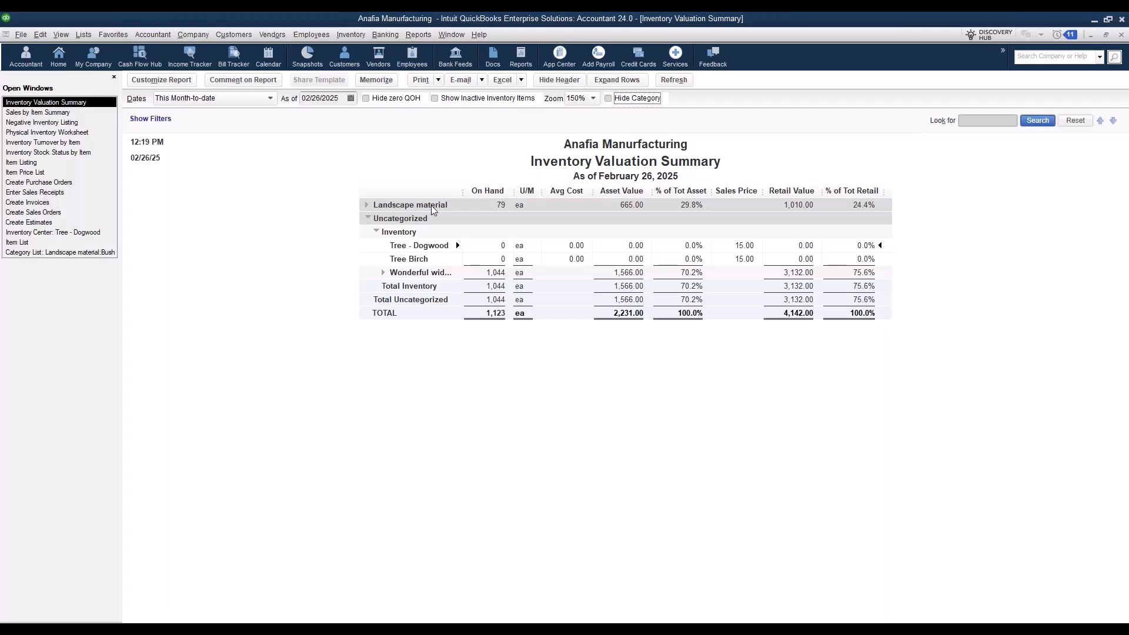
left_click(611, 80)
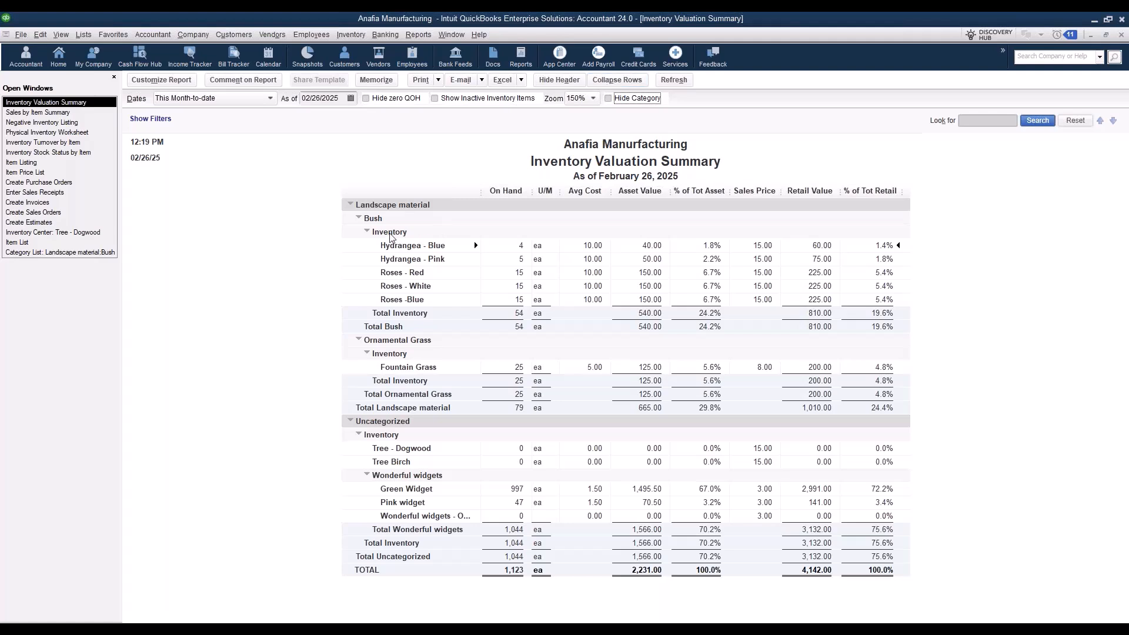
left_click(360, 219)
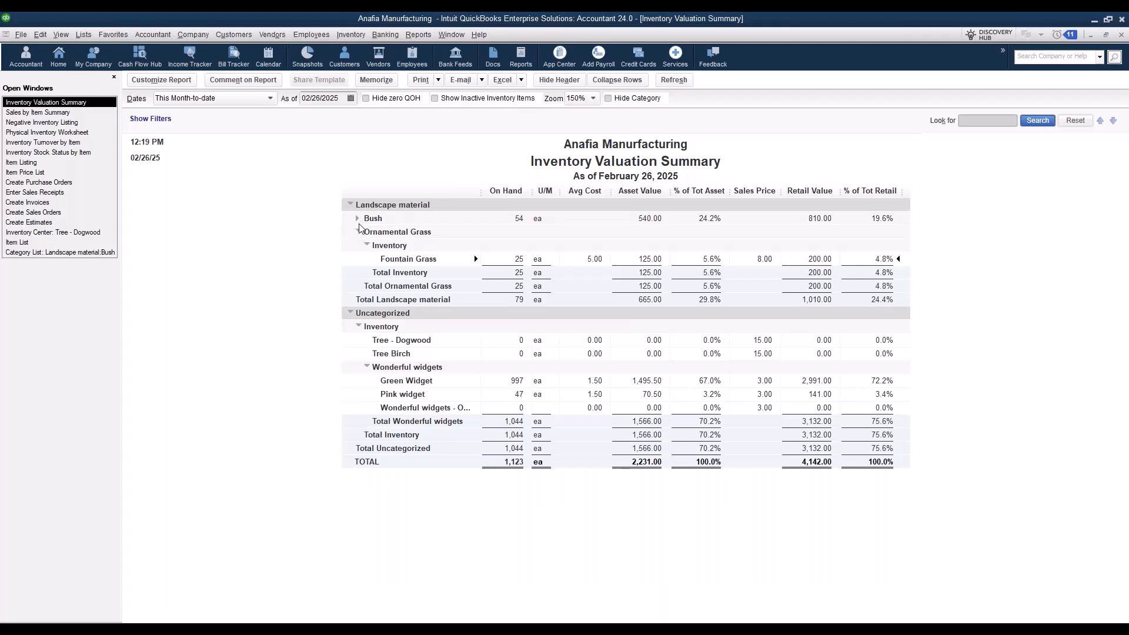
left_click(360, 233)
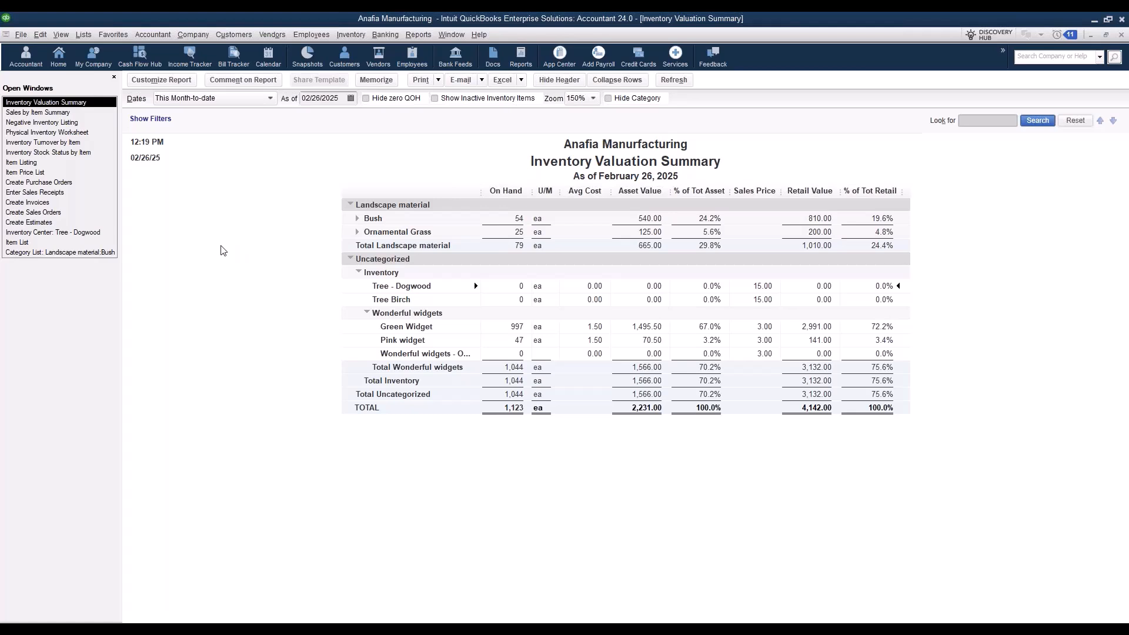
Add the Category column to the Inventory Valuation Summary and move it in front of the On Hand column
left_click(163, 81)
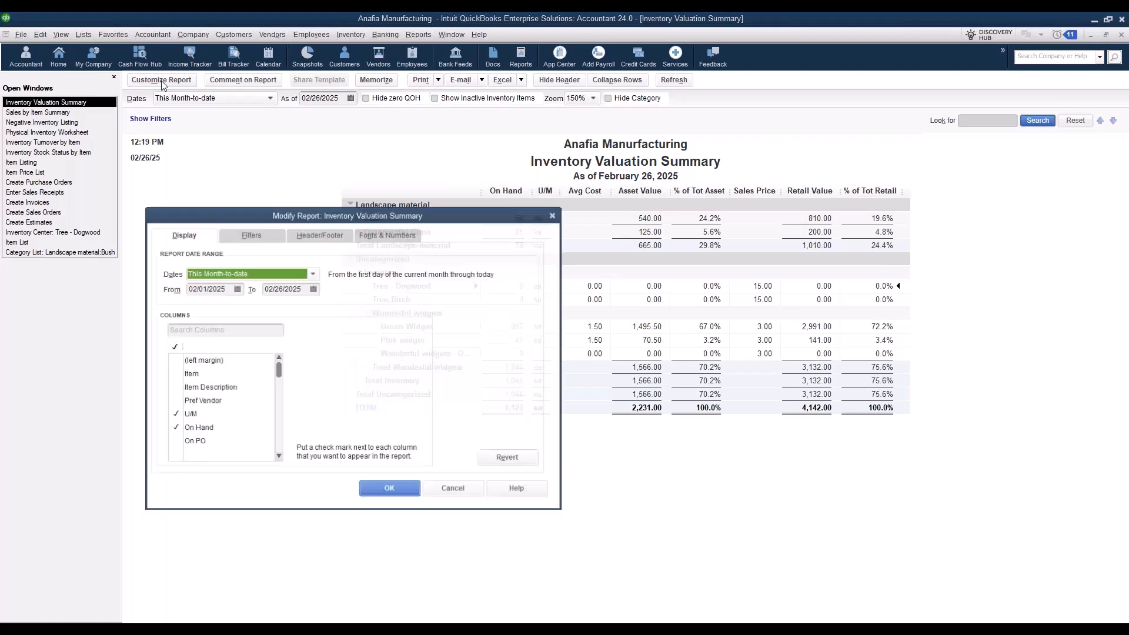
left_click(197, 330)
type("cat")
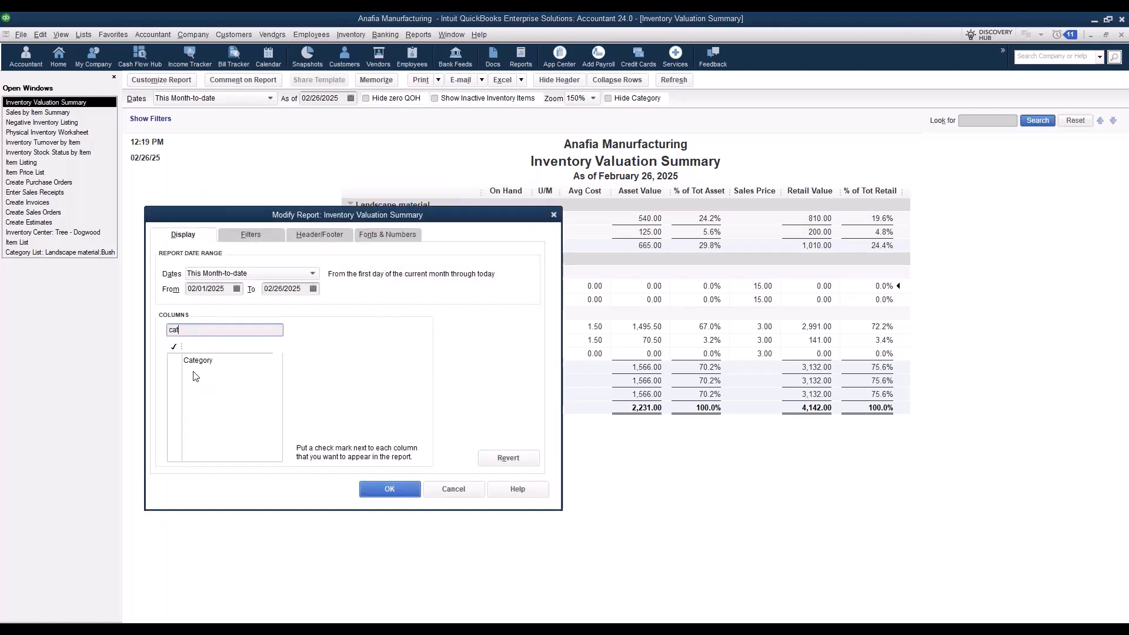
left_click(183, 362)
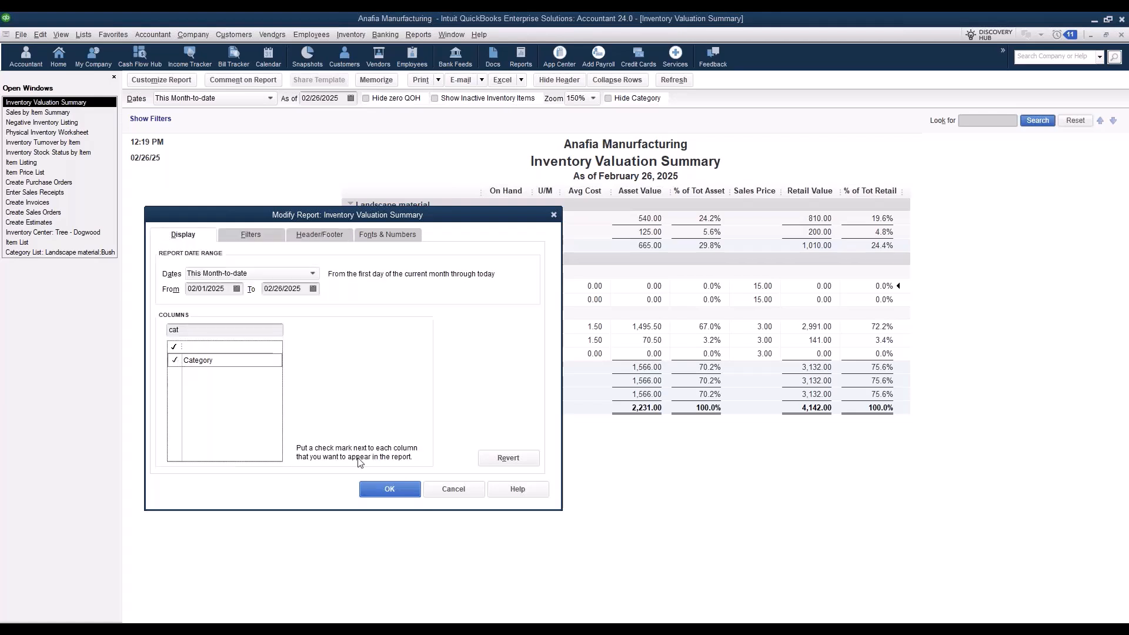
left_click(380, 491)
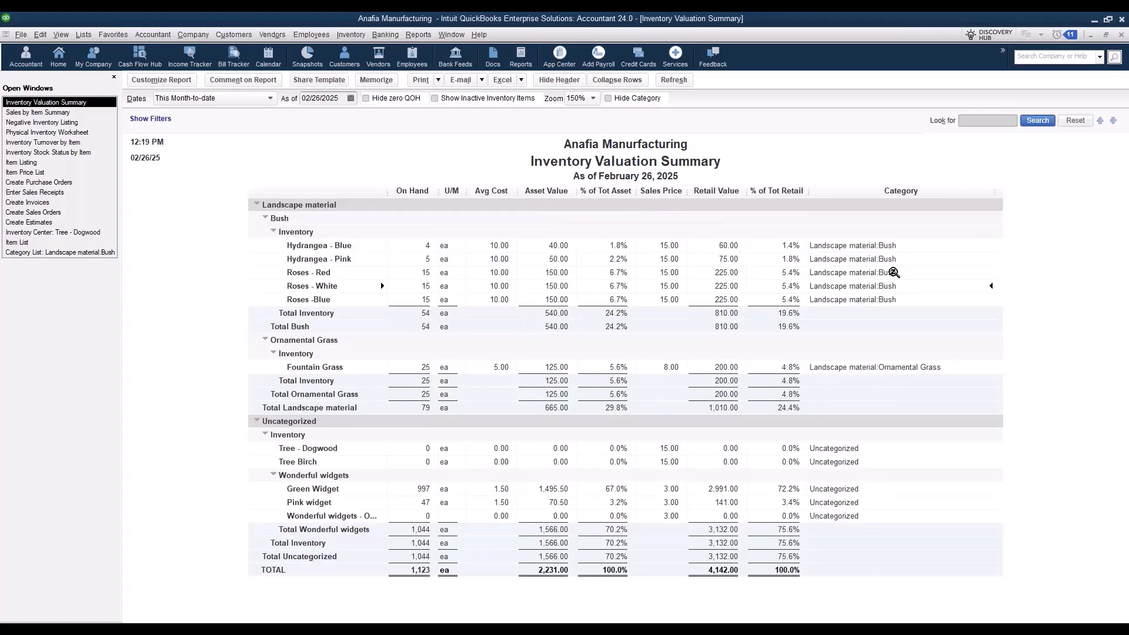
left_click_drag(895, 190, 391, 192)
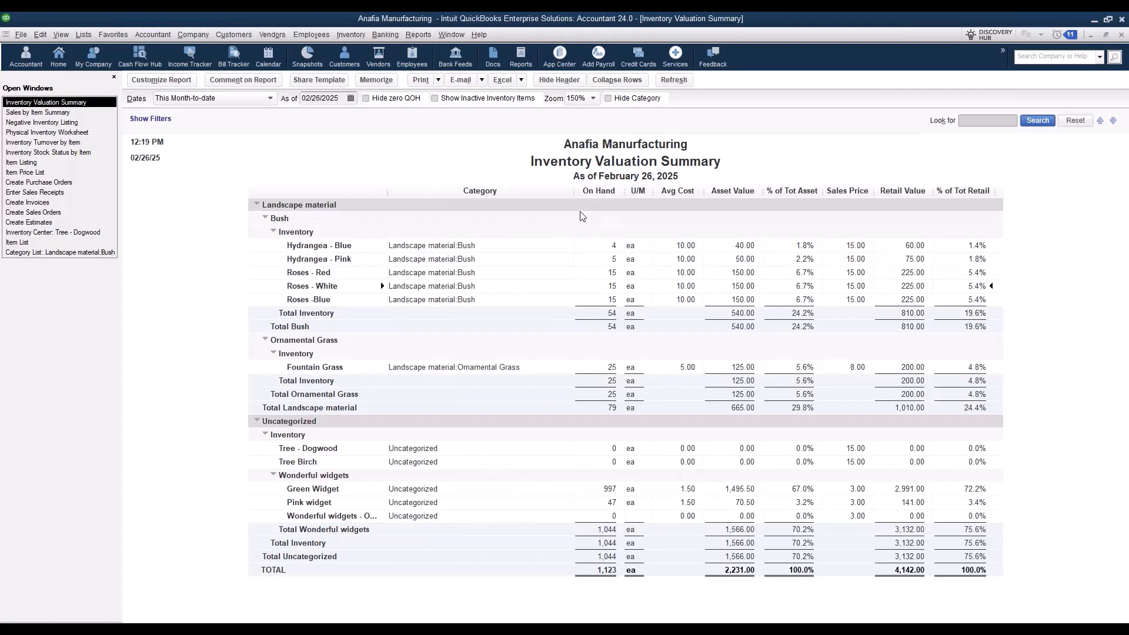
Filter the Inventory Valuation Summary to the Bush category under Landscape material
left_click(167, 81)
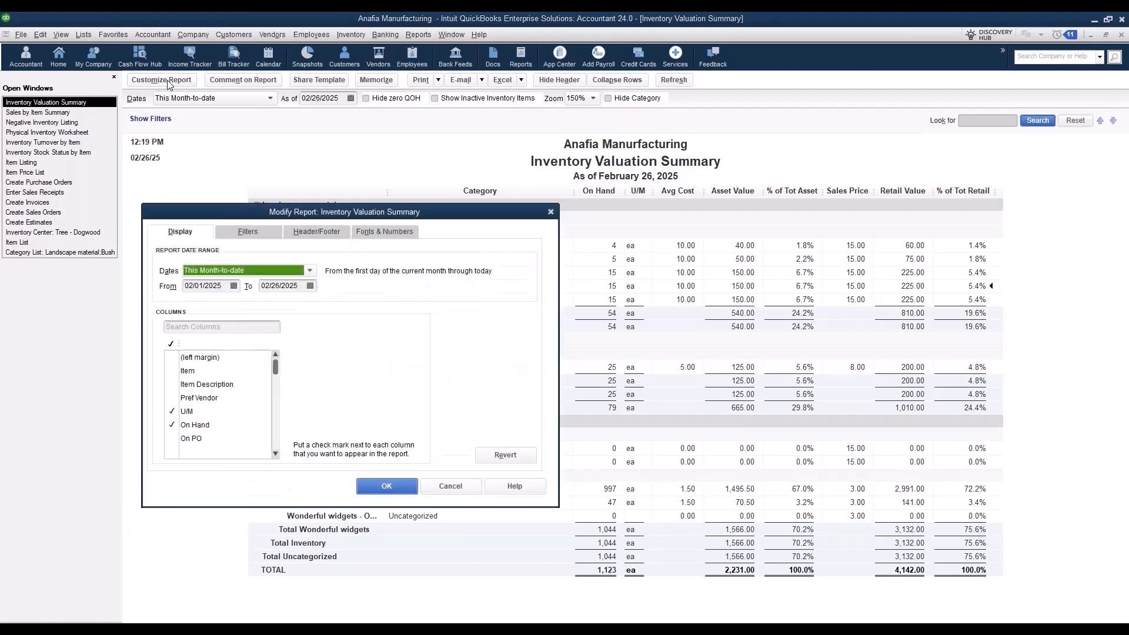
left_click(247, 233)
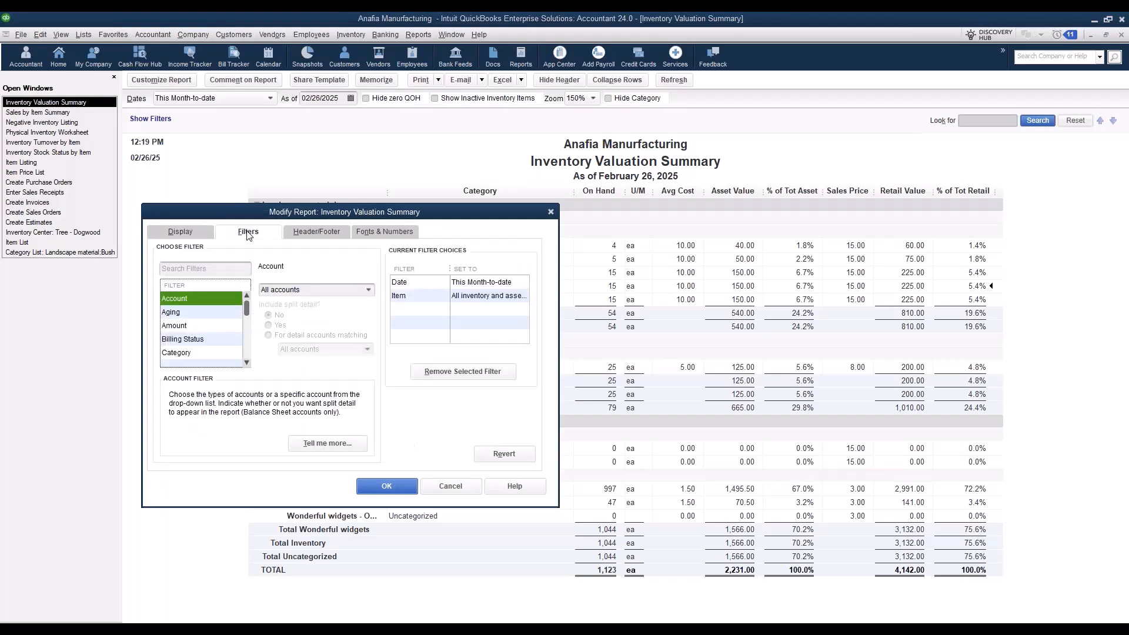
left_click(185, 355)
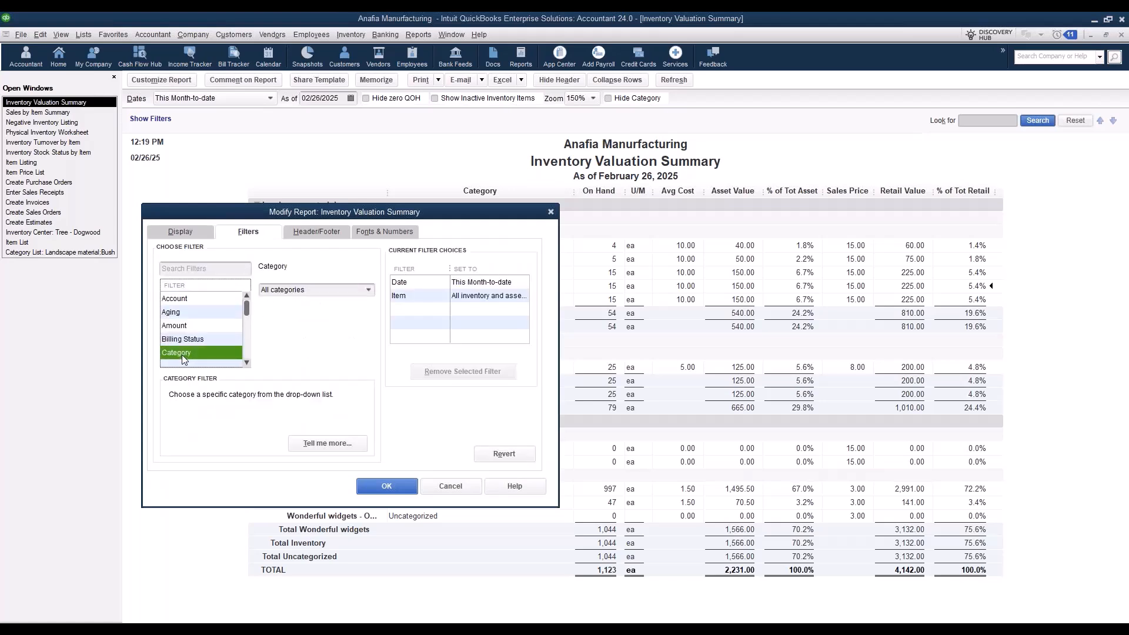
left_click(369, 290)
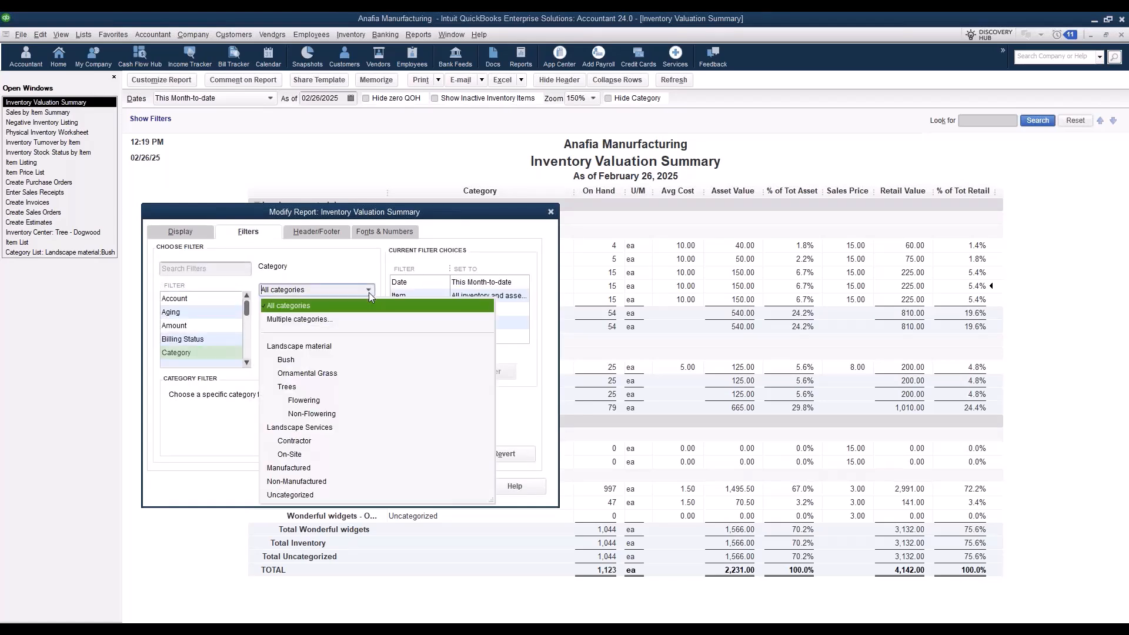
left_click(286, 361)
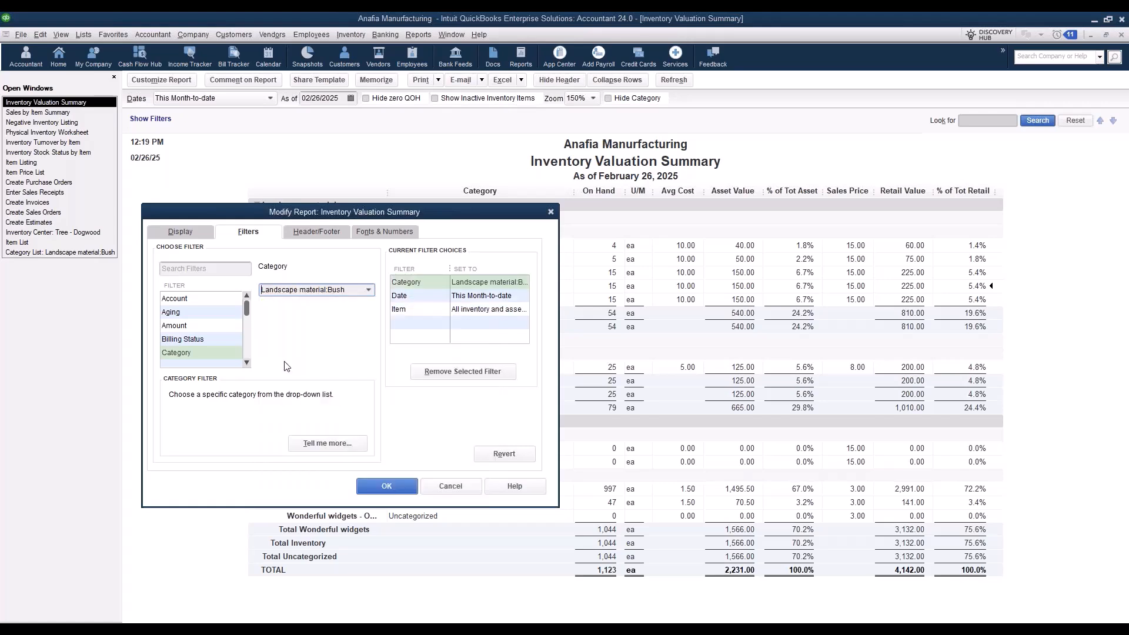
left_click(386, 486)
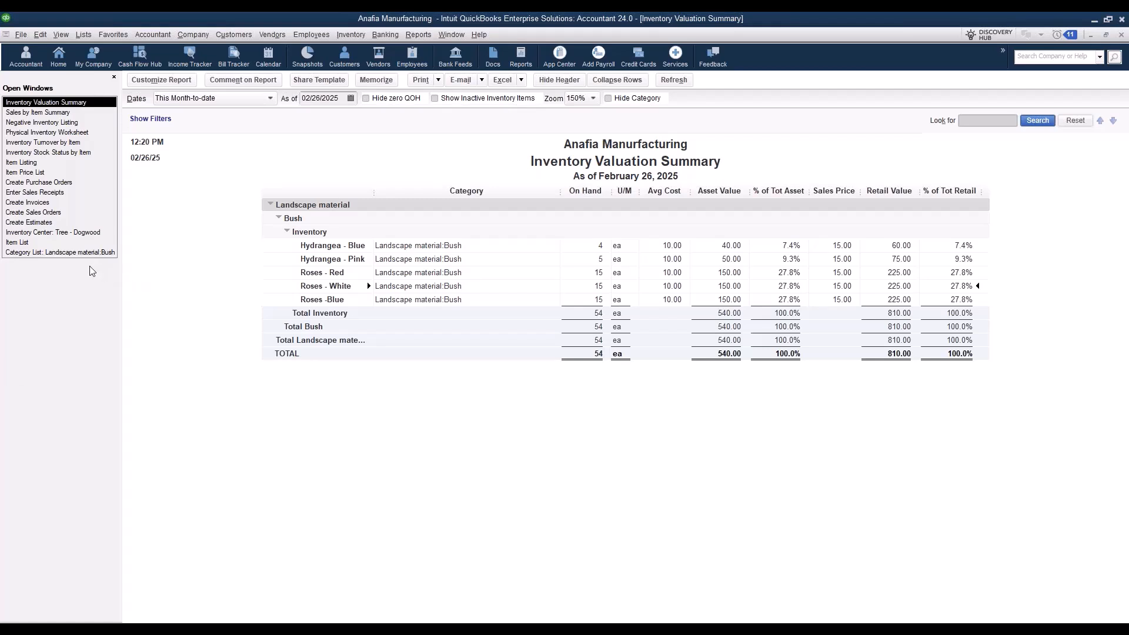
Switch to the Inventory Stock Status by Item report, hide its category grouping and show it again
left_click(53, 153)
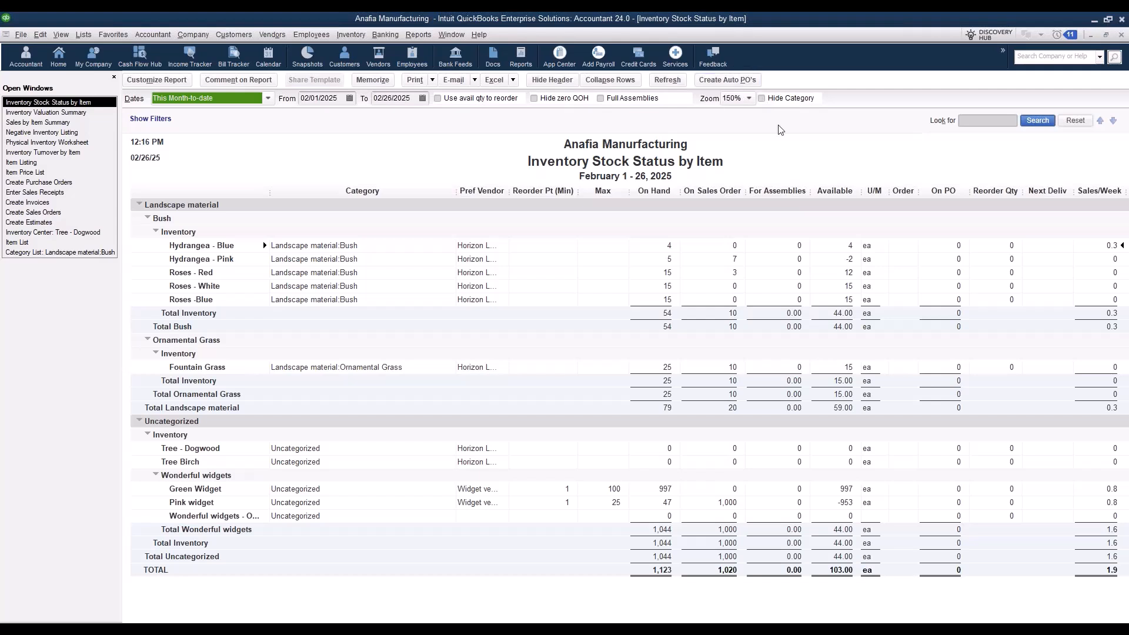
left_click(763, 99)
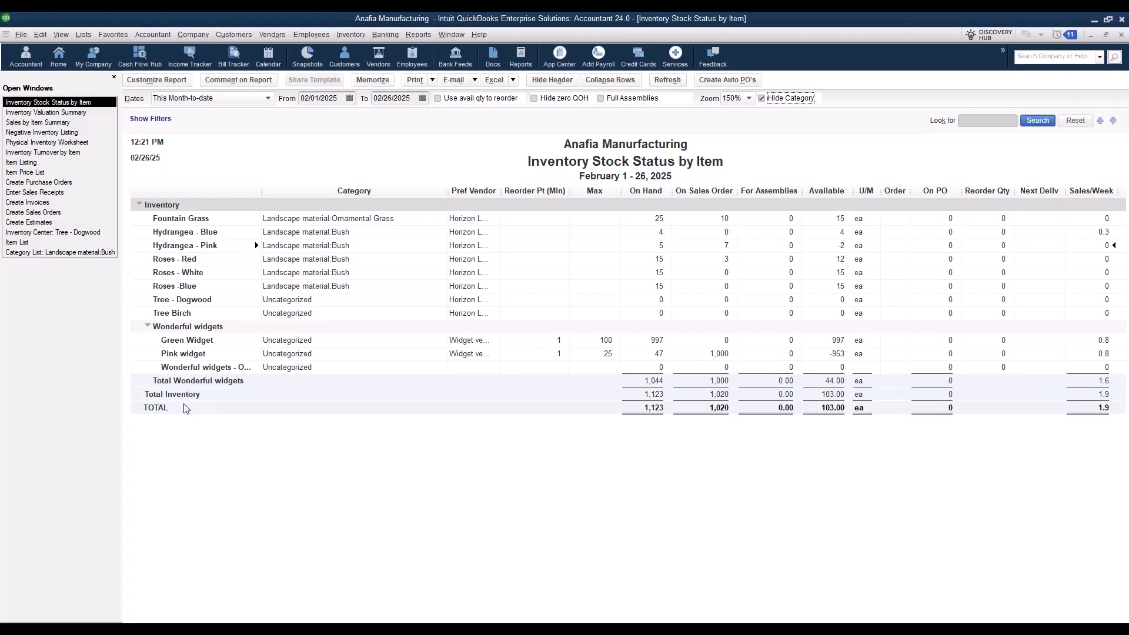
left_click(762, 99)
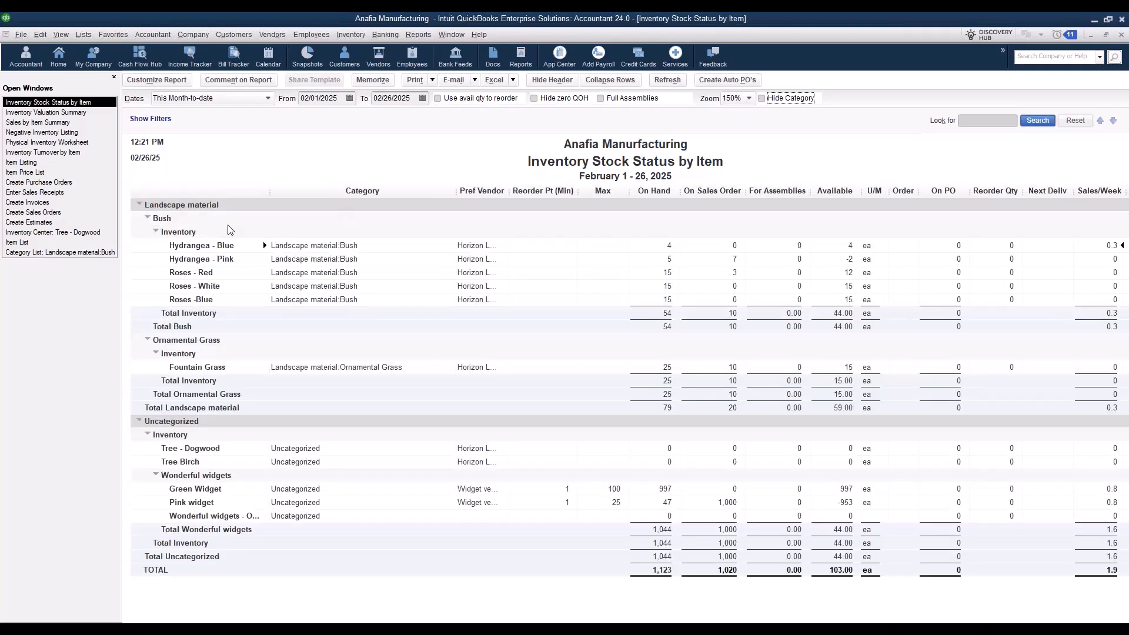
Collapse and re-expand all rows of the stock status report, and collapse only the Bush and Ornamental Grass categories
left_click(610, 80)
left_click(612, 80)
left_click(149, 218)
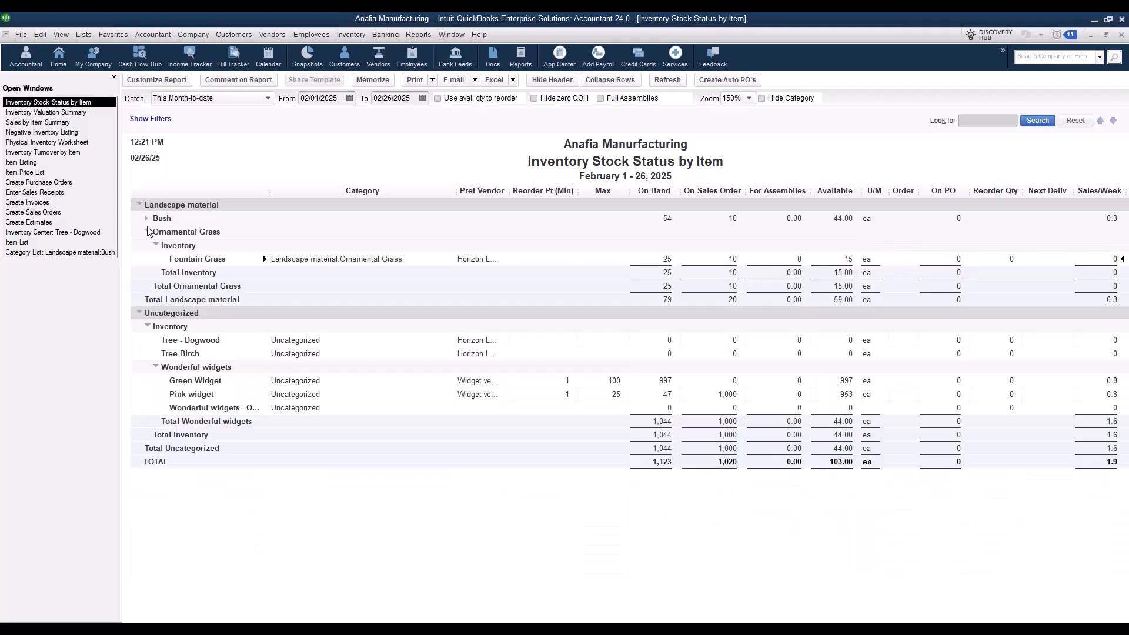
left_click(147, 231)
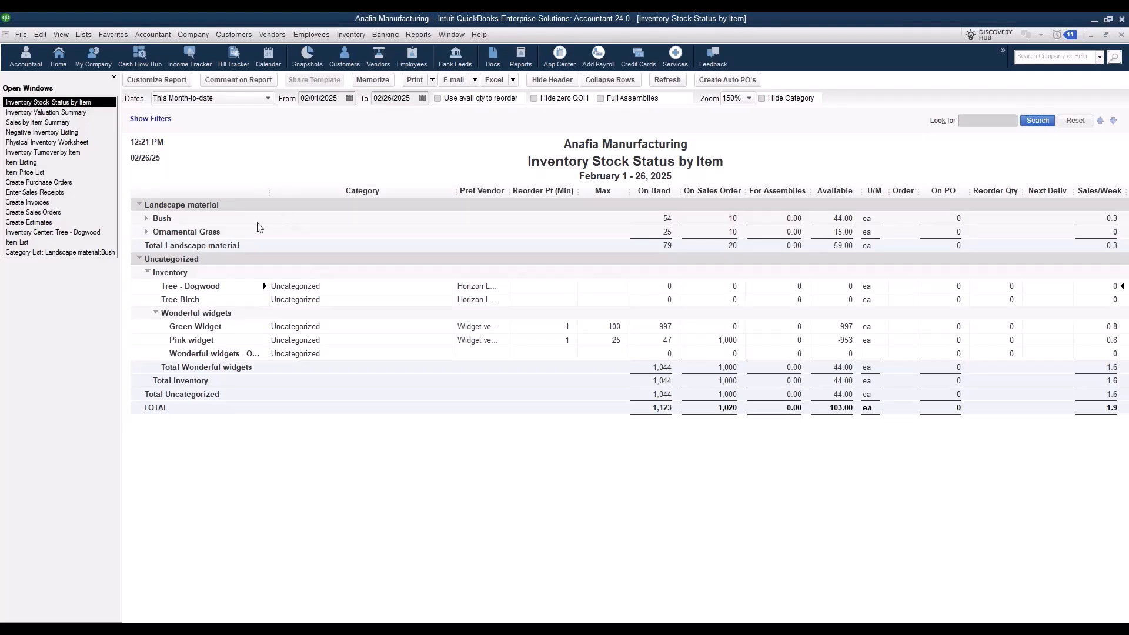
Filter the Inventory Stock Status by Item report to the Landscape material:Bush category
left_click(155, 80)
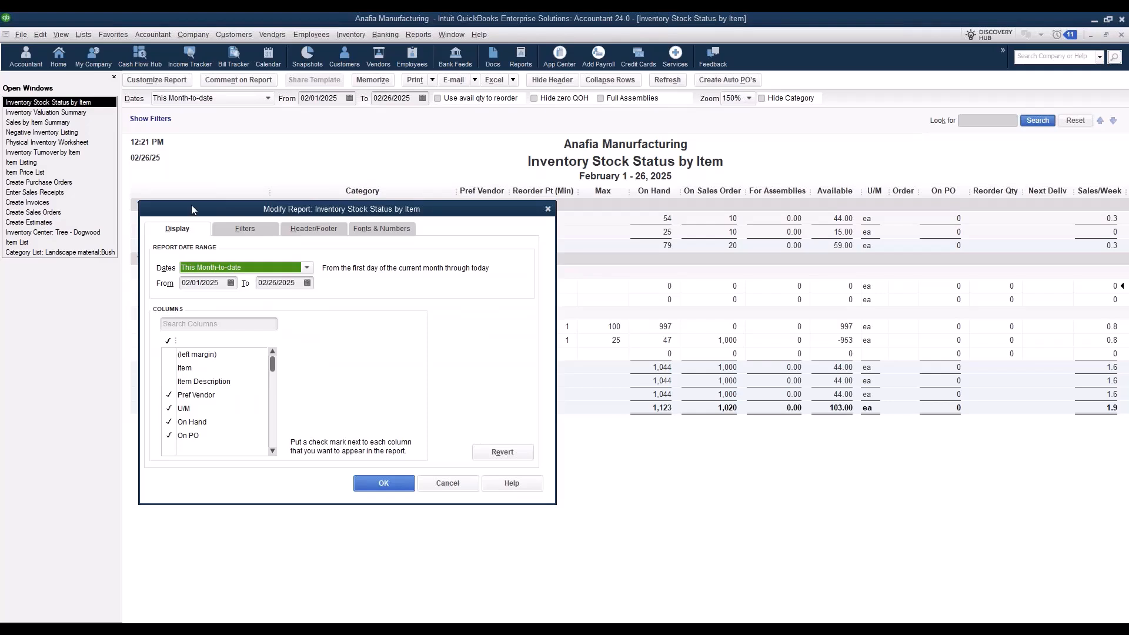
left_click(245, 229)
left_click(179, 351)
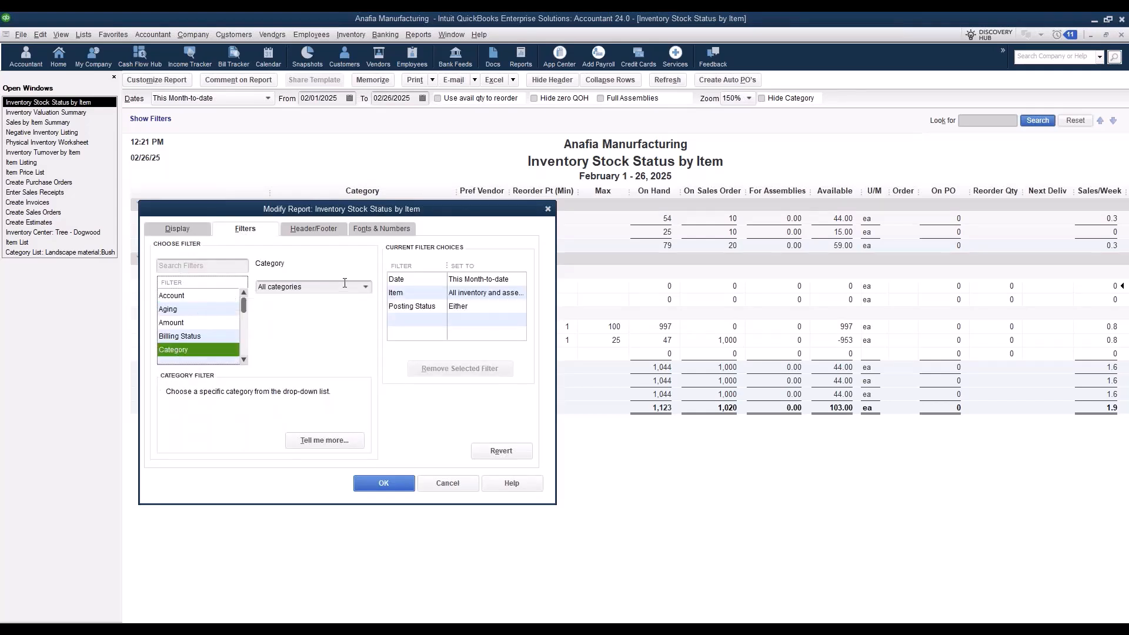
left_click(365, 287)
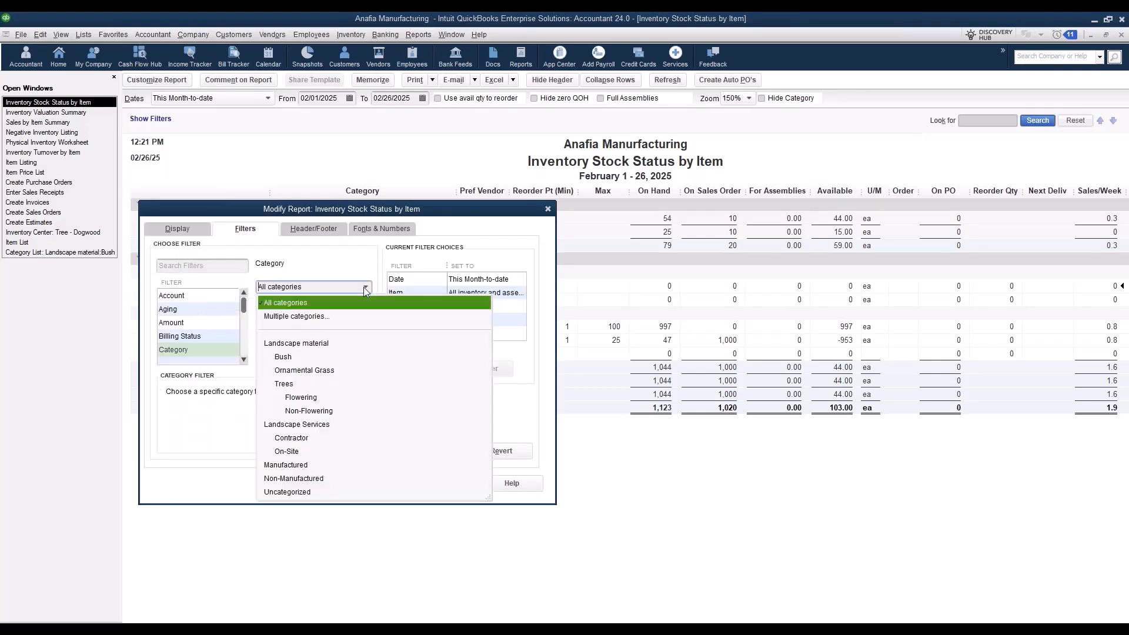
left_click(284, 357)
left_click(383, 483)
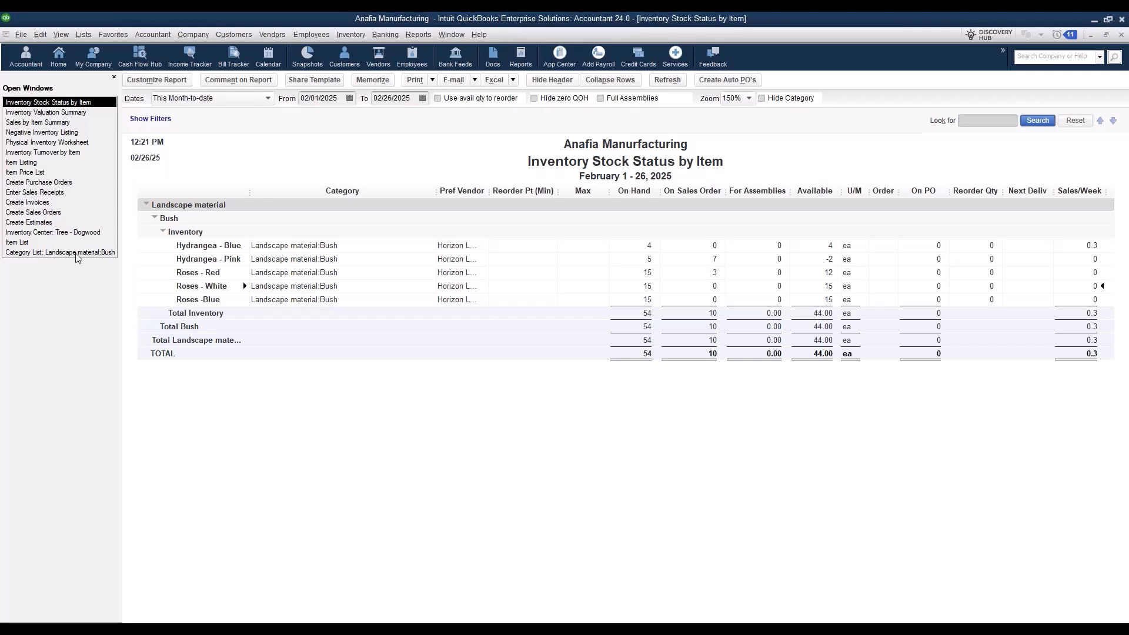
Switch to the Inventory Turnover by Item report and filter it to the Landscape material:Bush category
left_click(64, 153)
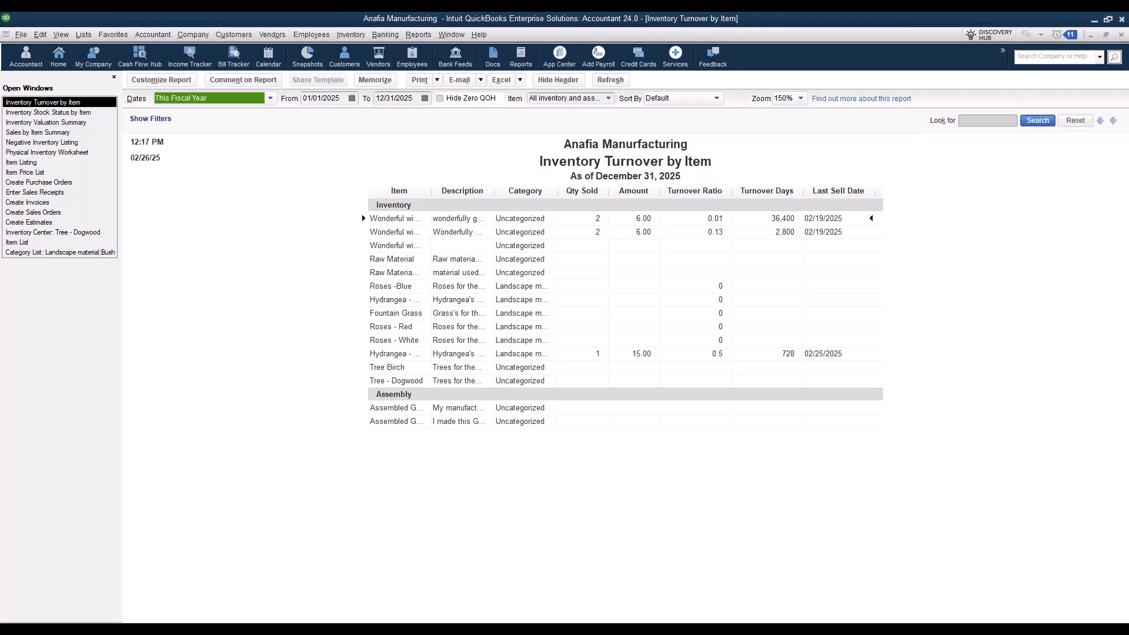
left_click(156, 81)
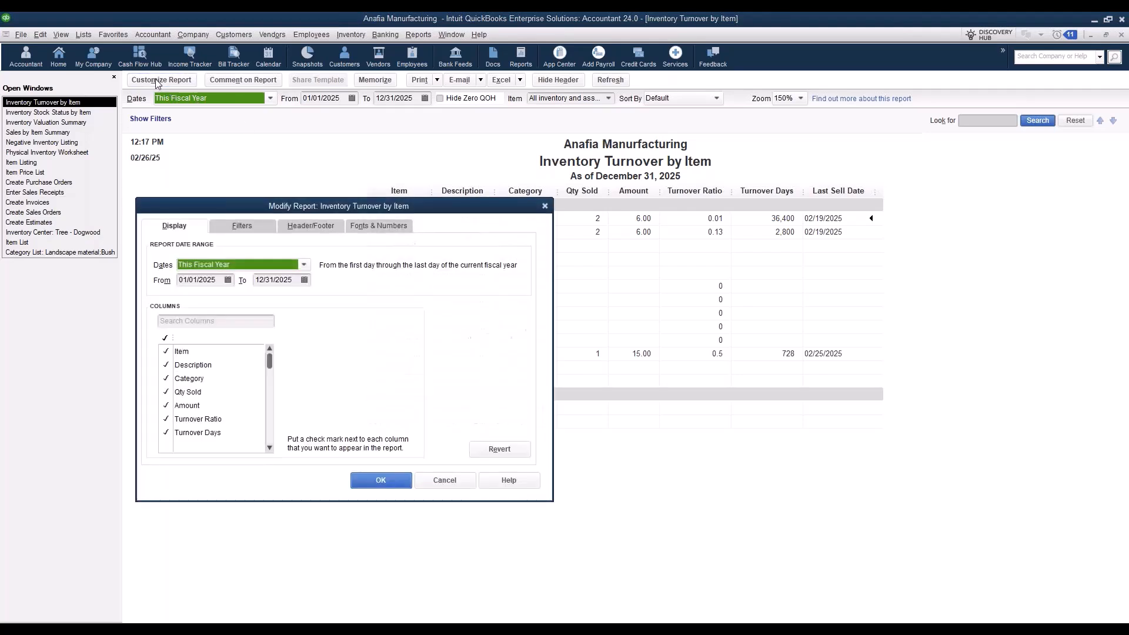
left_click(244, 227)
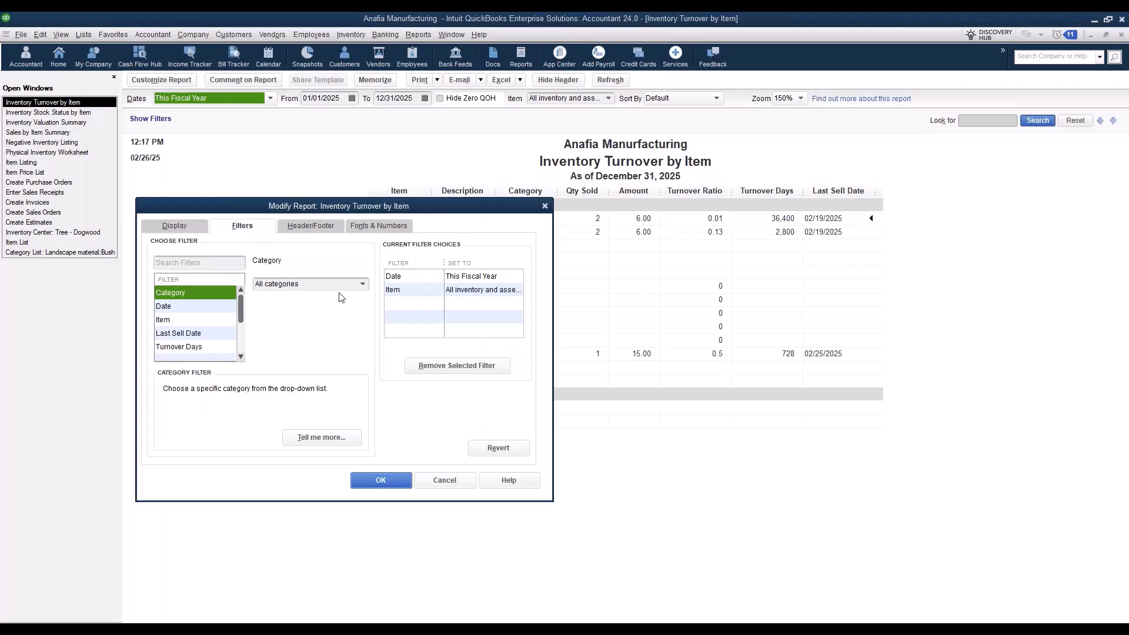
left_click(362, 285)
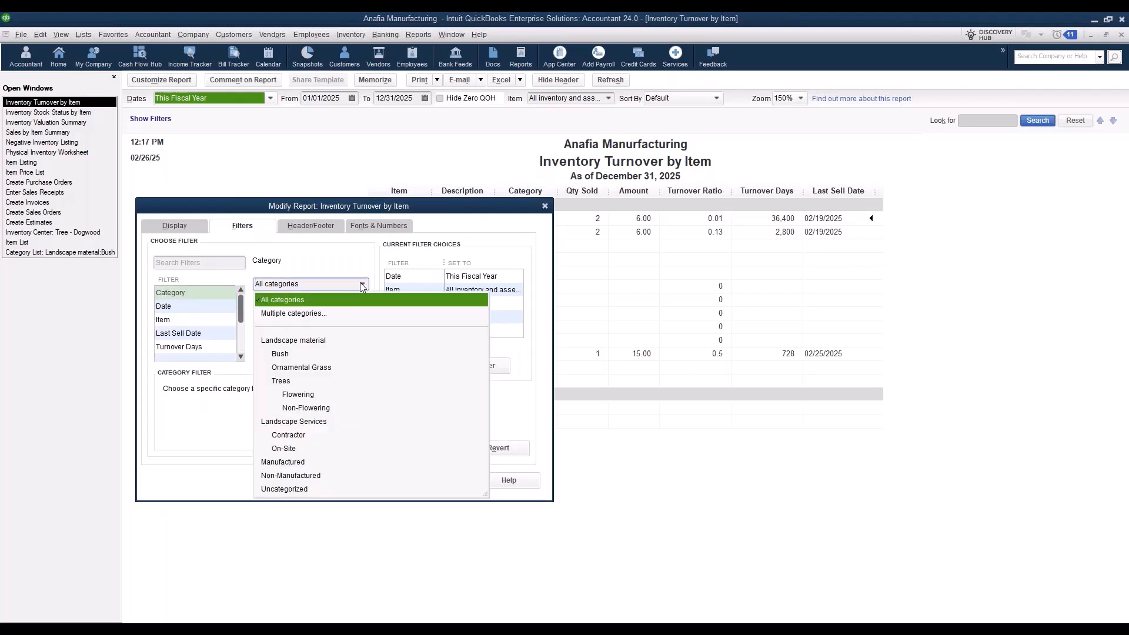
left_click(277, 356)
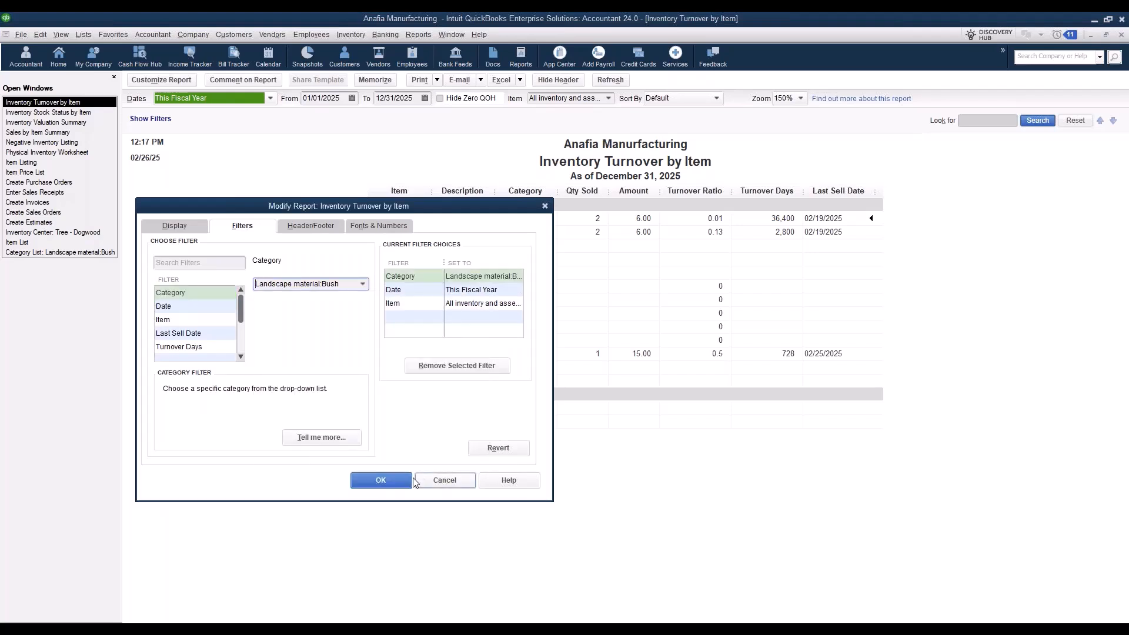
left_click(379, 480)
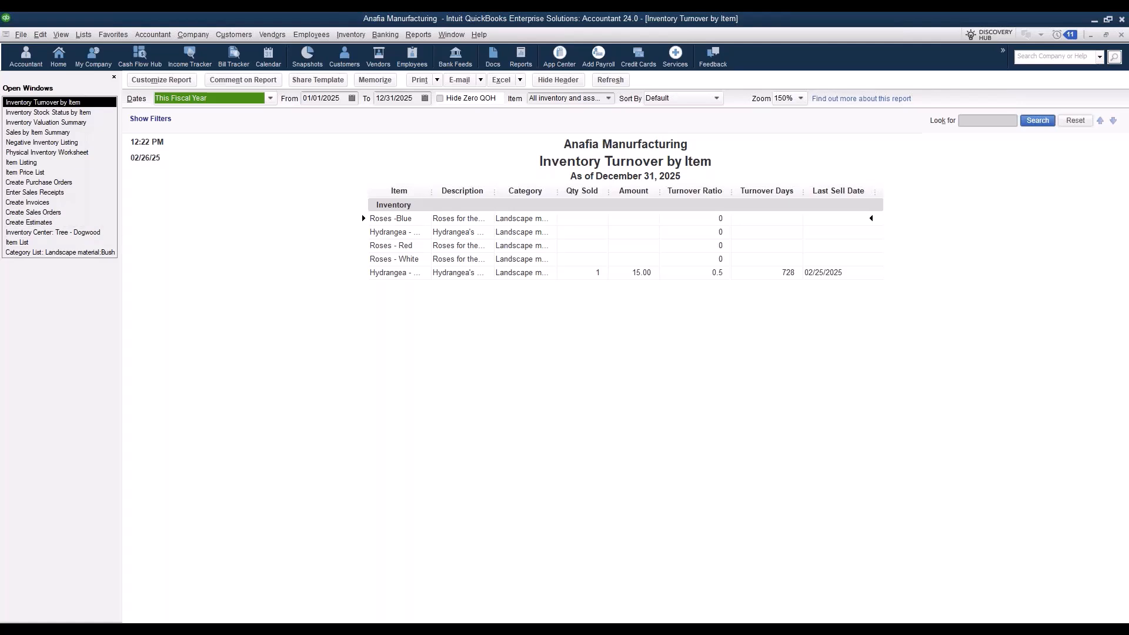
Switch to the Physical Inventory Worksheet, filter it to the Landscape material:Bush category and widen the Item column to fit the full item names
left_click(75, 153)
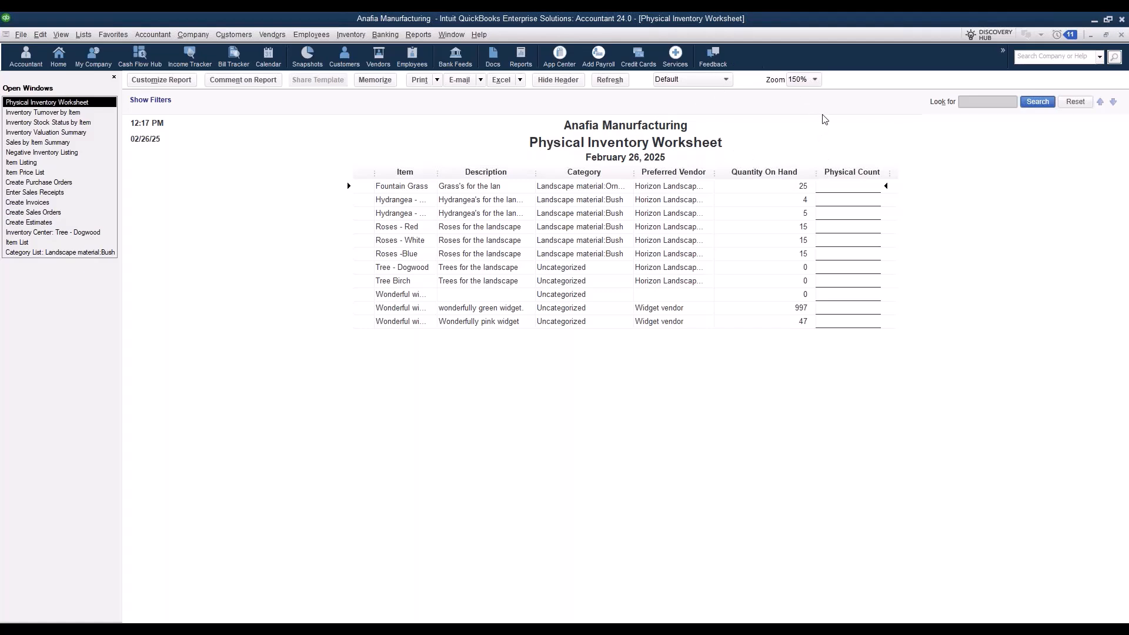
left_click(159, 83)
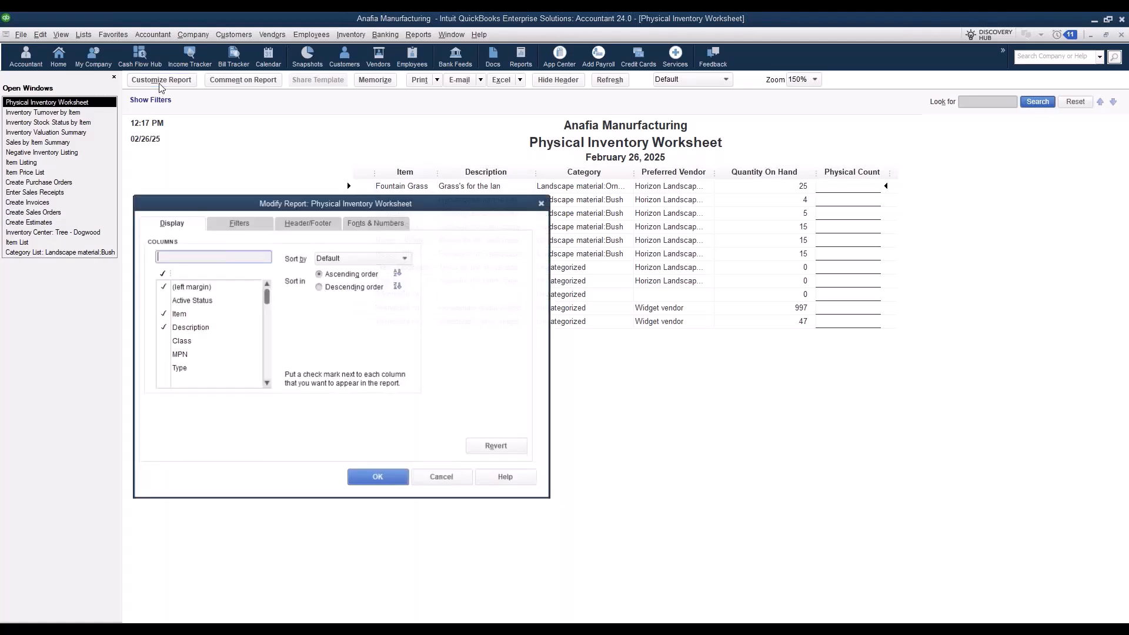
left_click(239, 224)
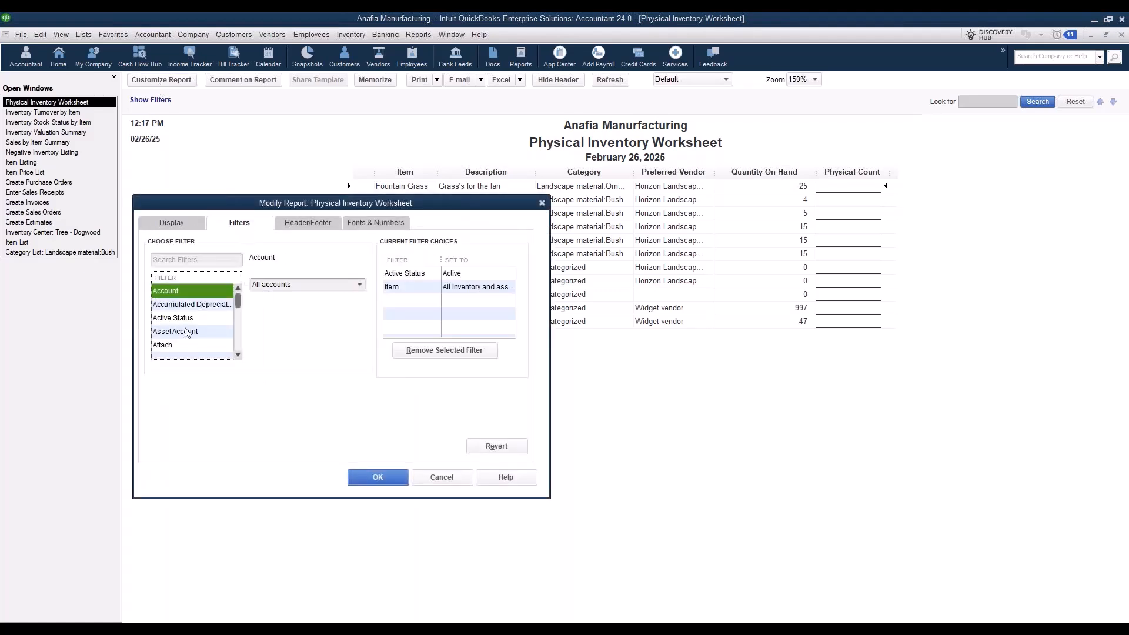
left_click(203, 260)
type("ca")
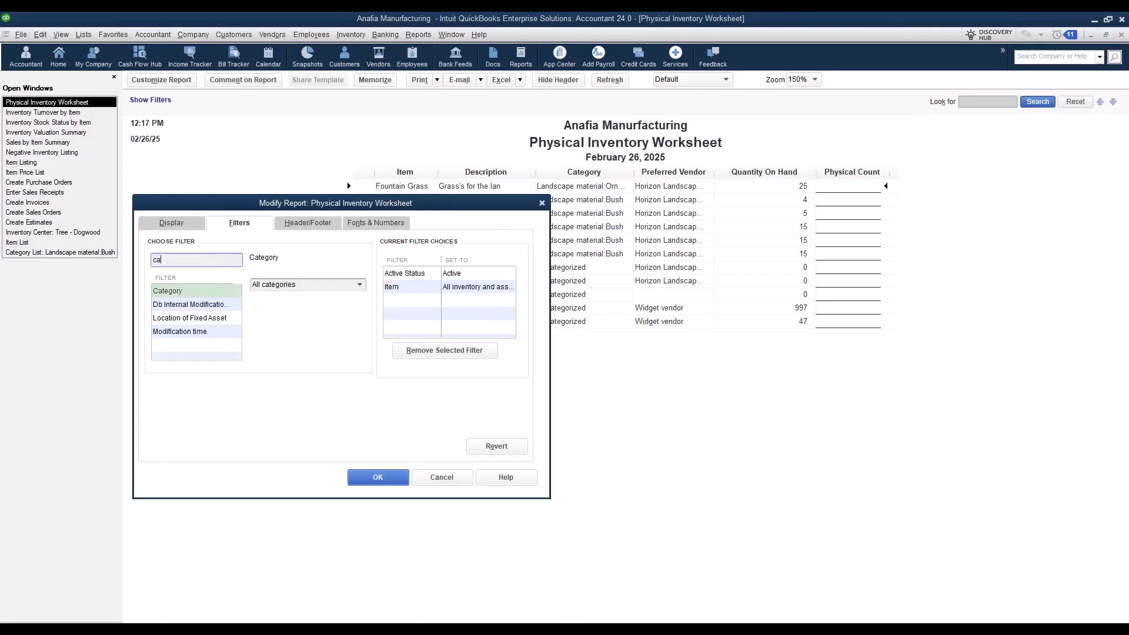
left_click(360, 286)
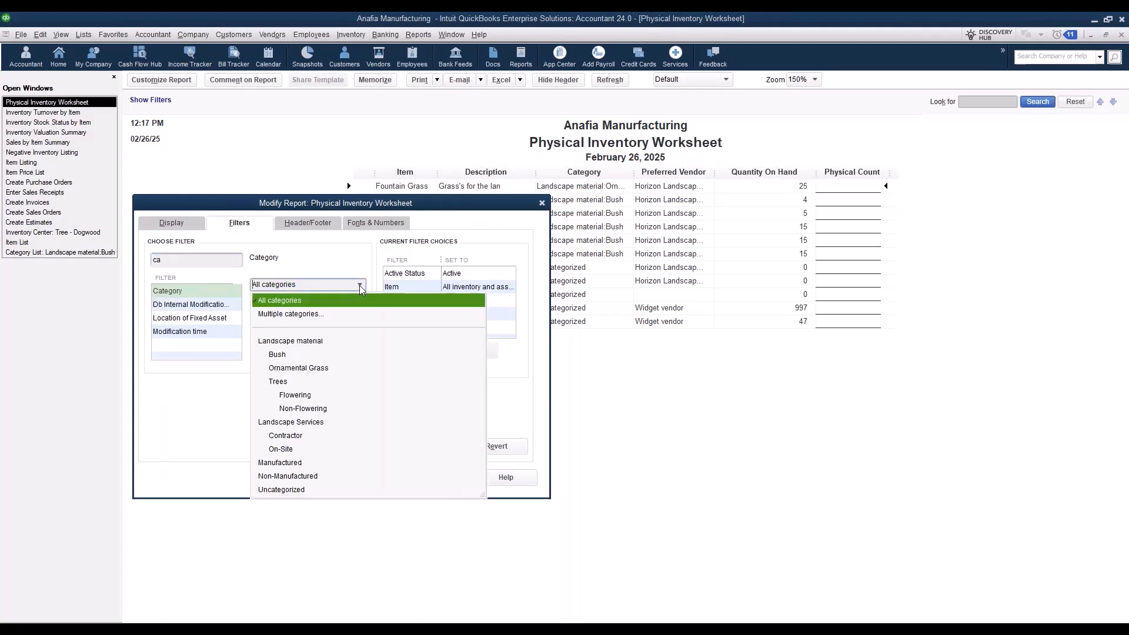
left_click(277, 356)
left_click(379, 473)
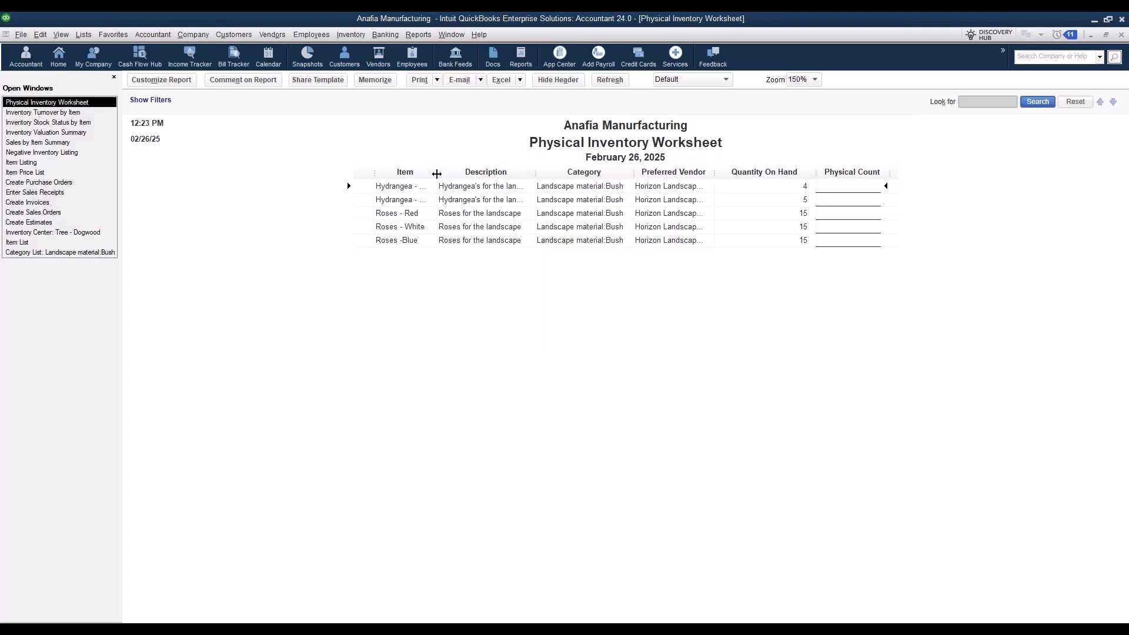
left_click_drag(436, 172, 501, 174)
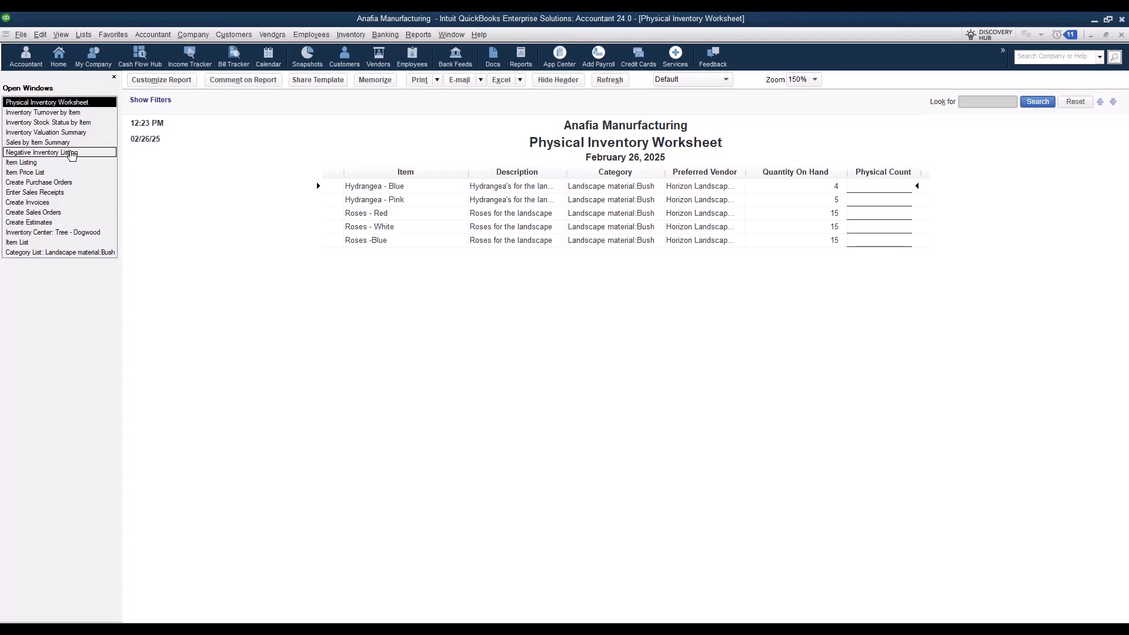
Switch to the Negative Inventory Listing and add the Category column to it
left_click(71, 153)
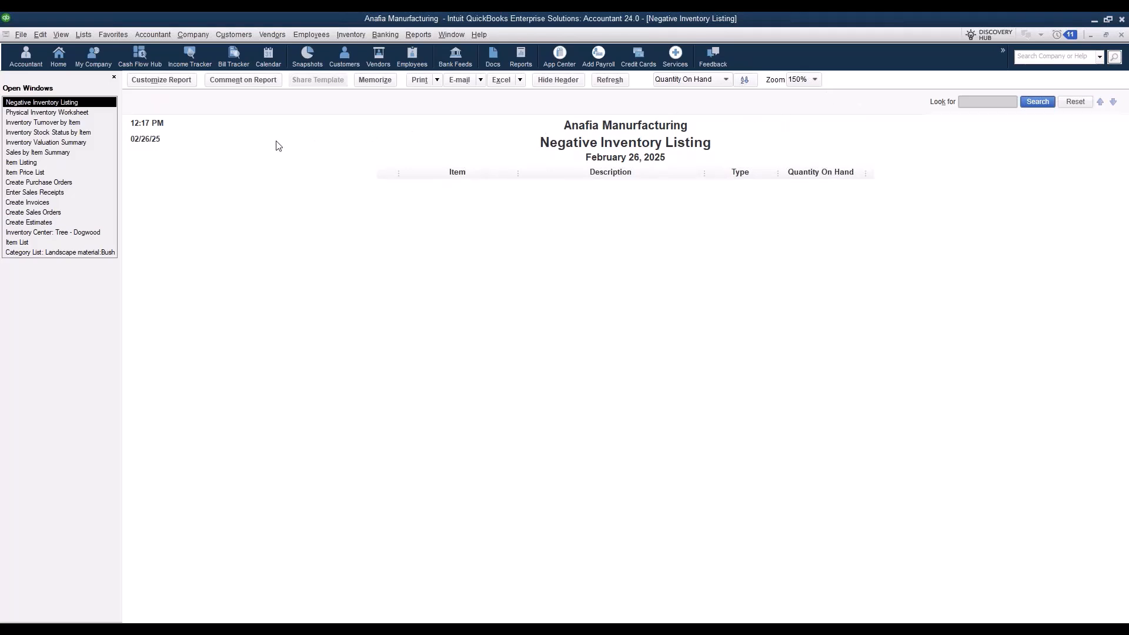
left_click(180, 86)
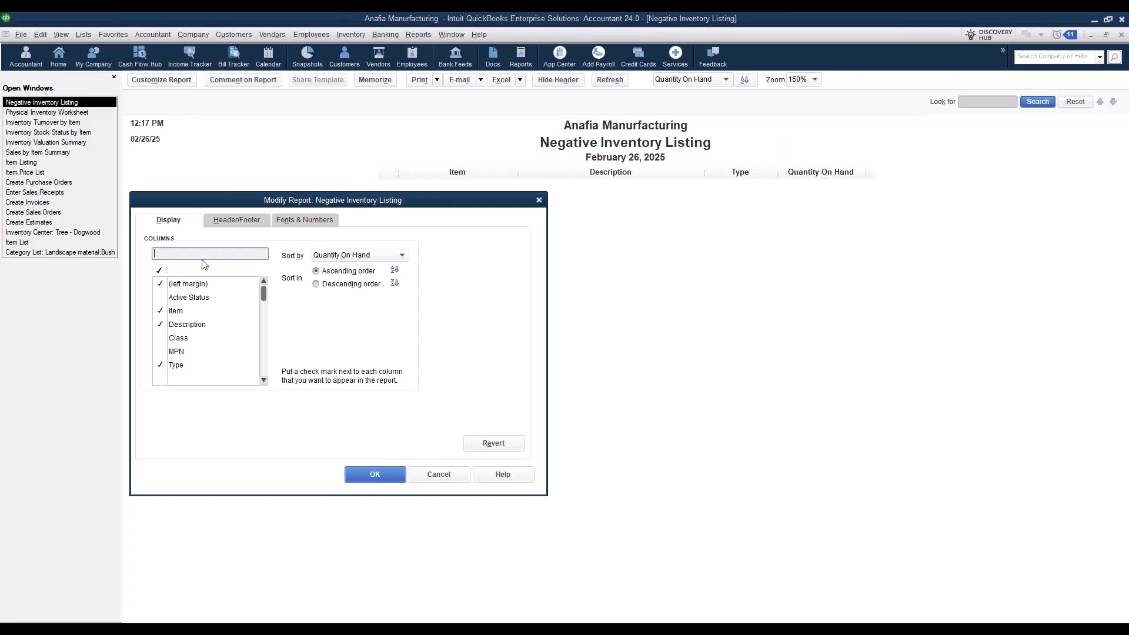
type("ca")
left_click(167, 298)
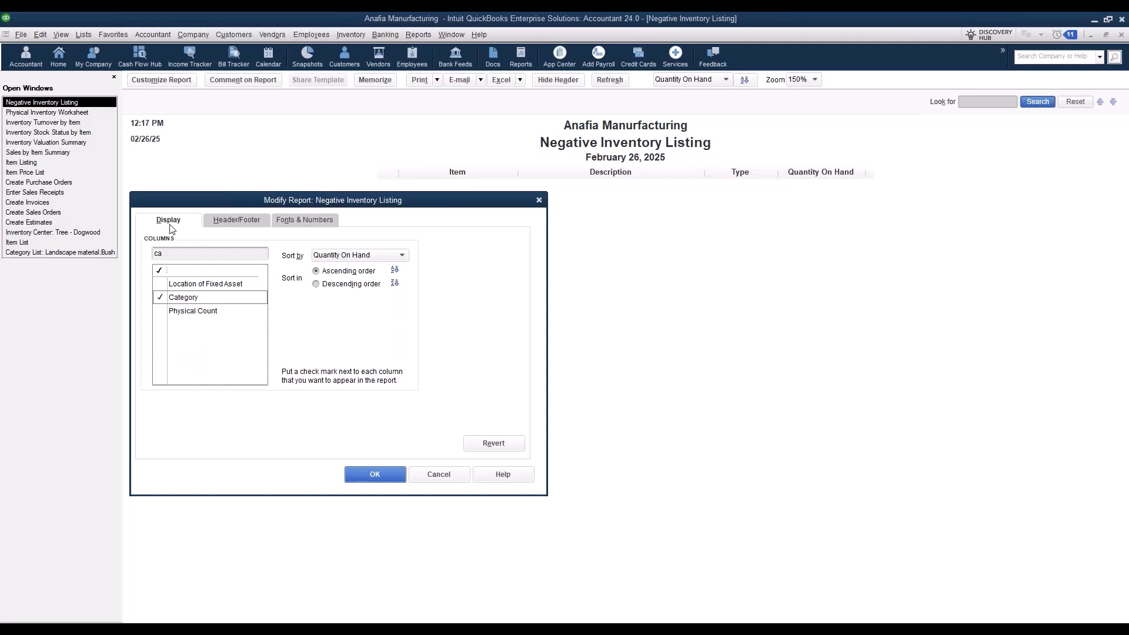
left_click(377, 474)
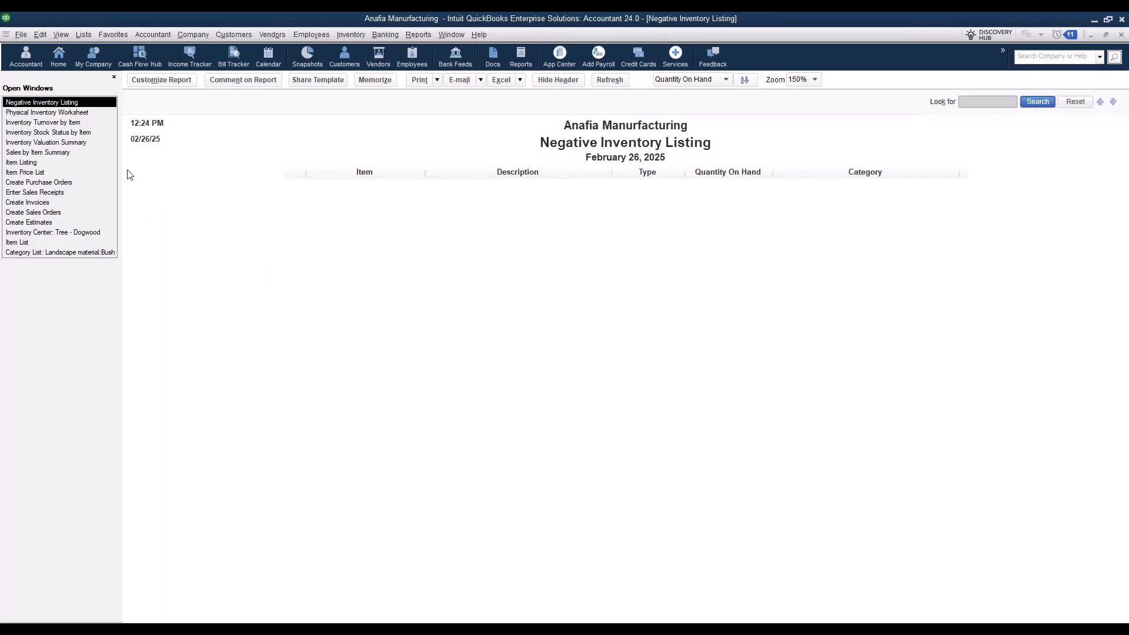
Switch to the Sales by Item Summary, collapse all of its rows and expand them again
left_click(61, 153)
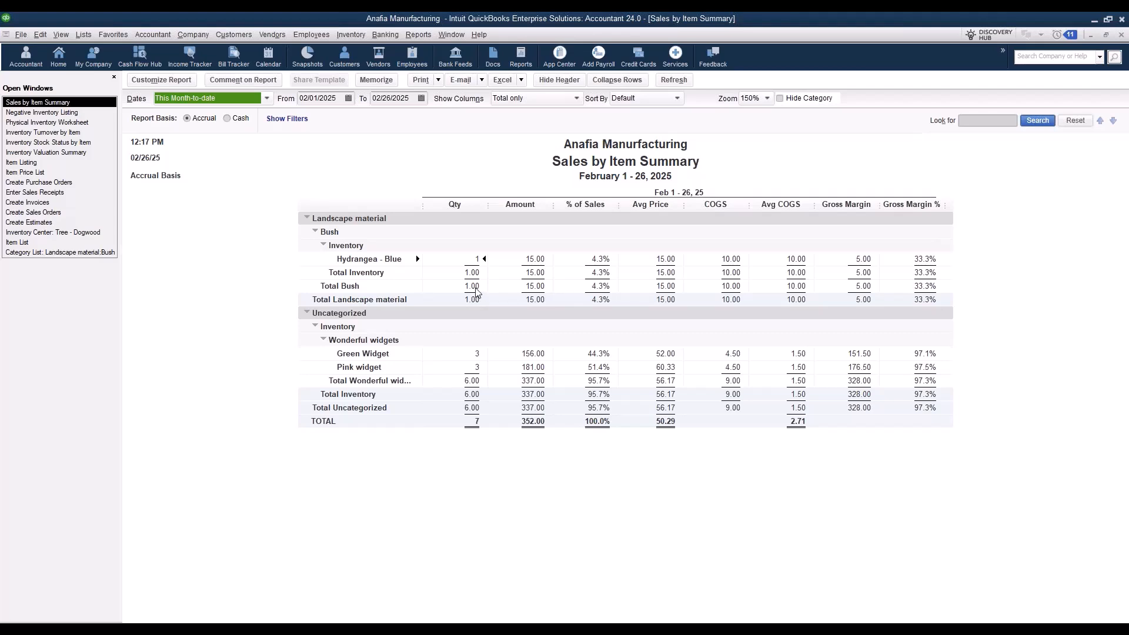
left_click(628, 82)
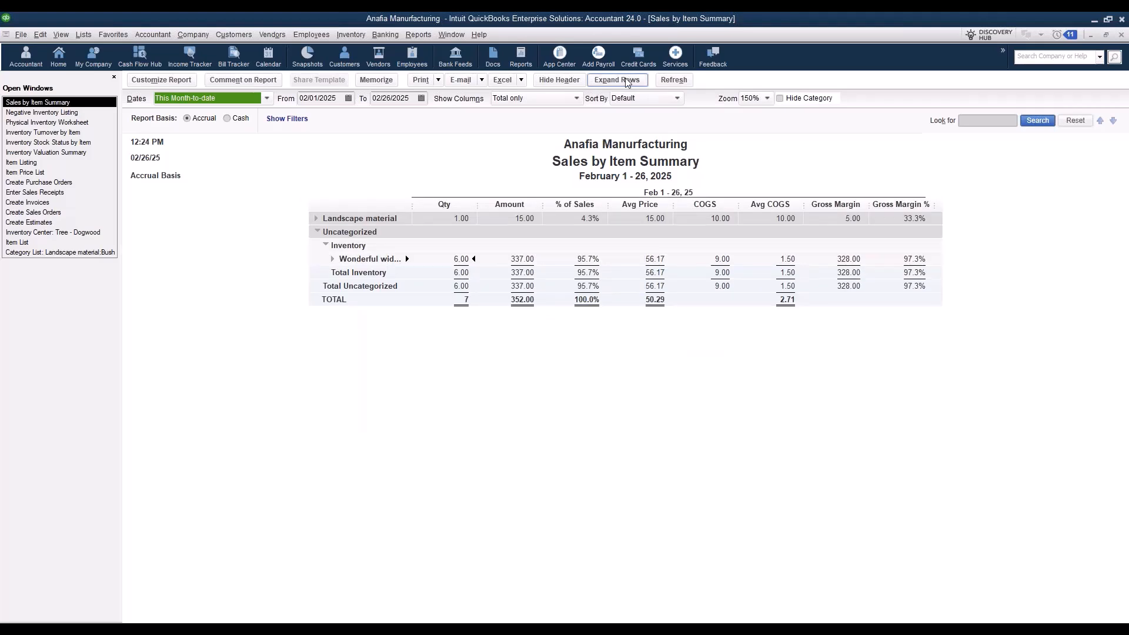
left_click(628, 81)
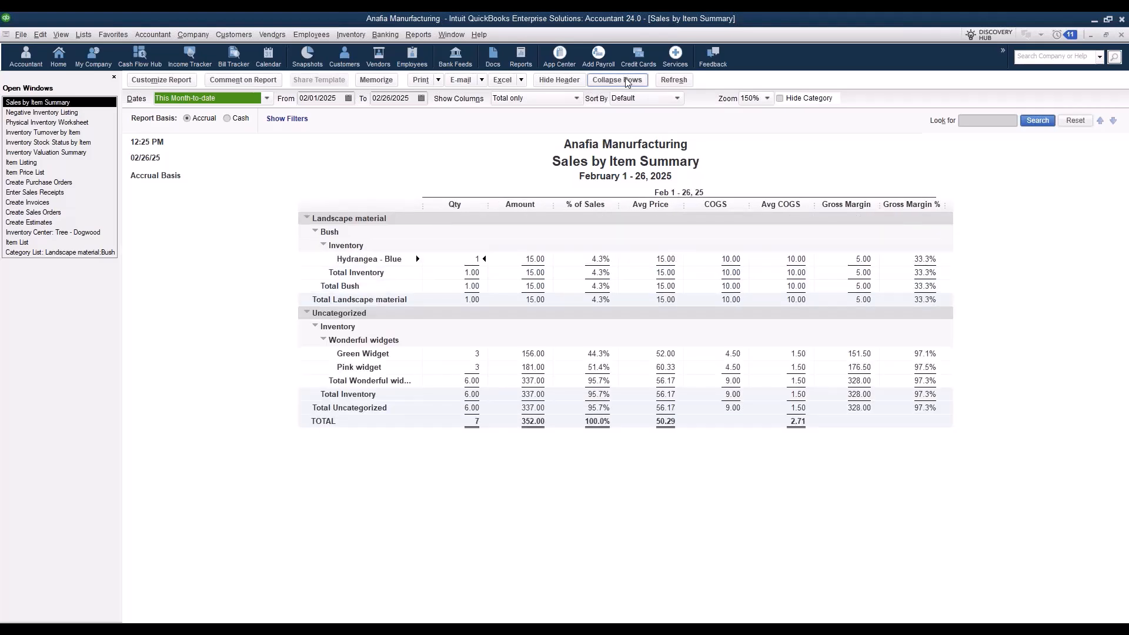
Hide the category grouping in the Sales by Item Summary and show it again
left_click(781, 98)
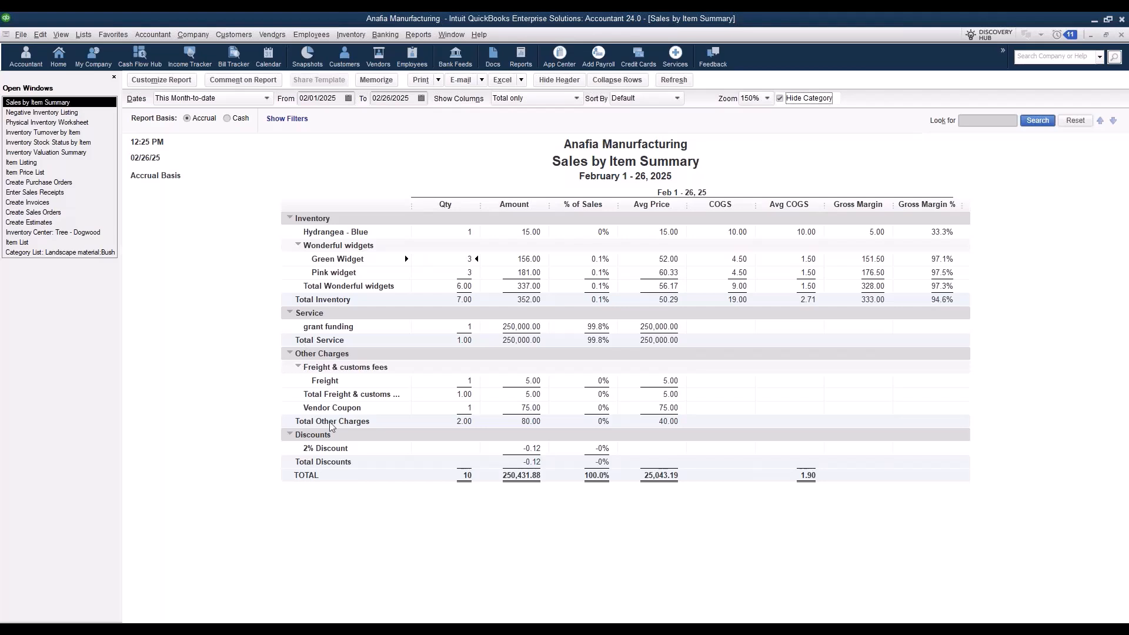
left_click(781, 99)
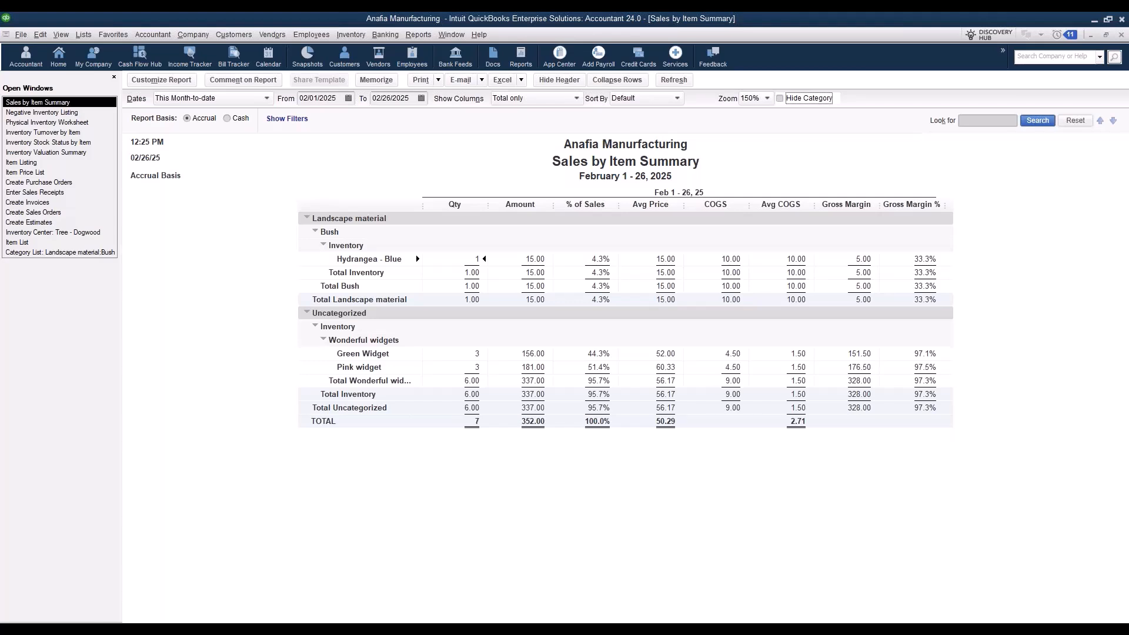
Customize the Sales by Item Summary to filter it to the Landscape material:Bush category
left_click(174, 81)
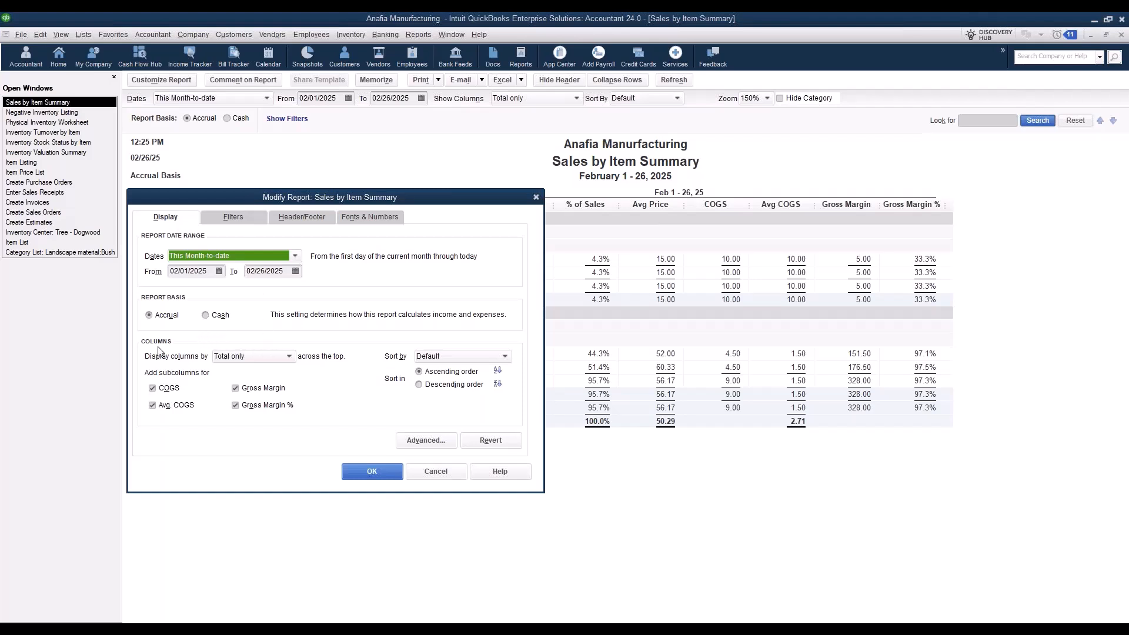
left_click(256, 356)
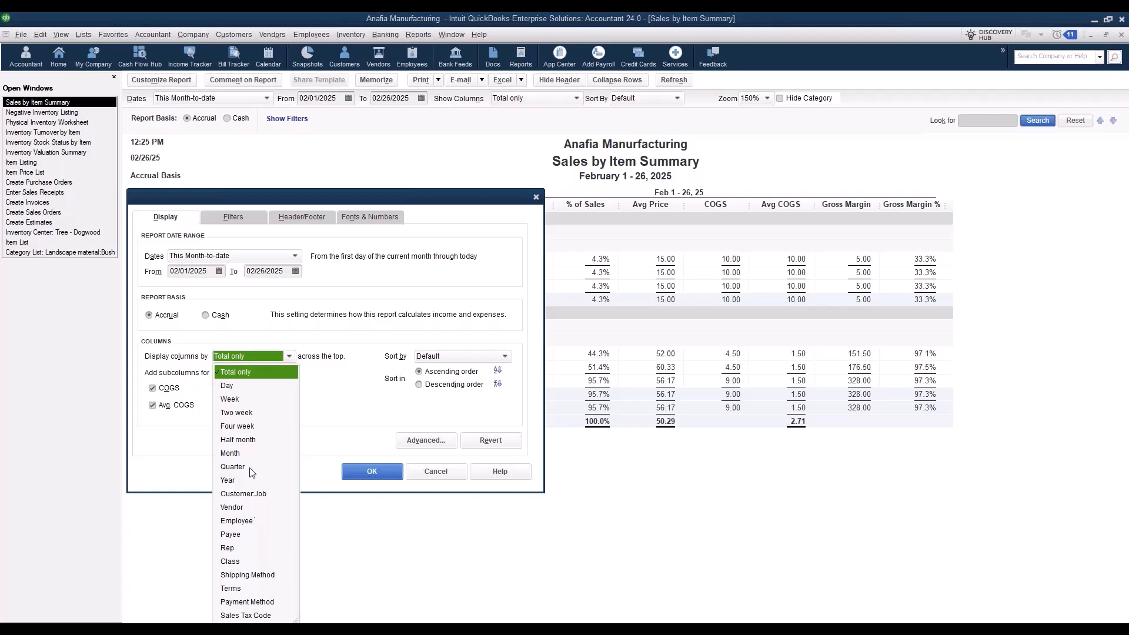
left_click(247, 222)
left_click(176, 338)
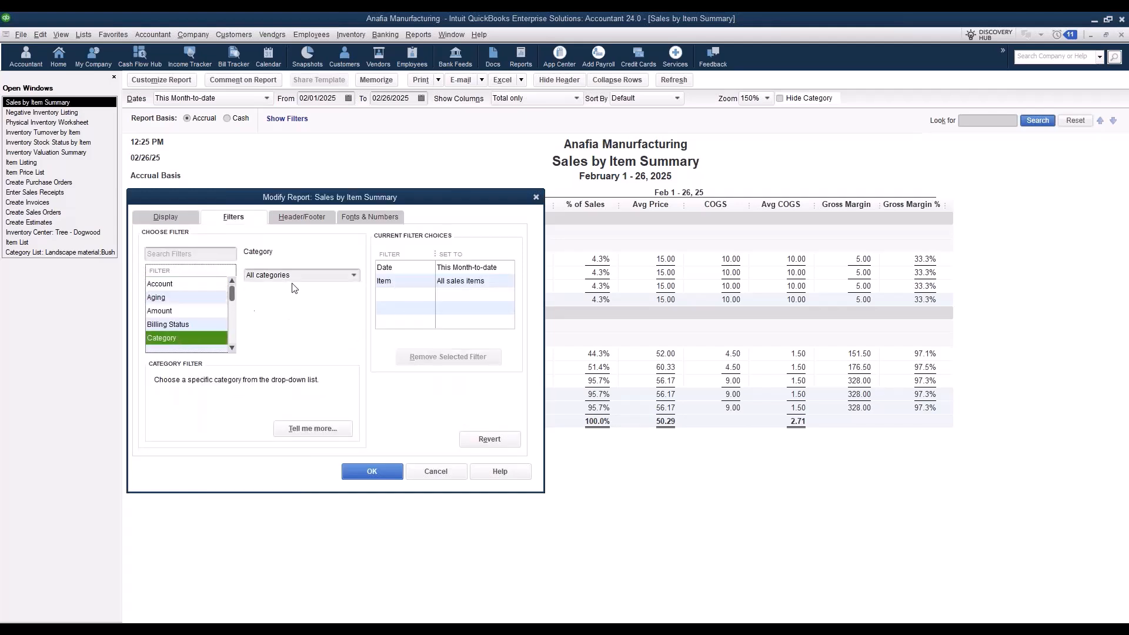
left_click(347, 275)
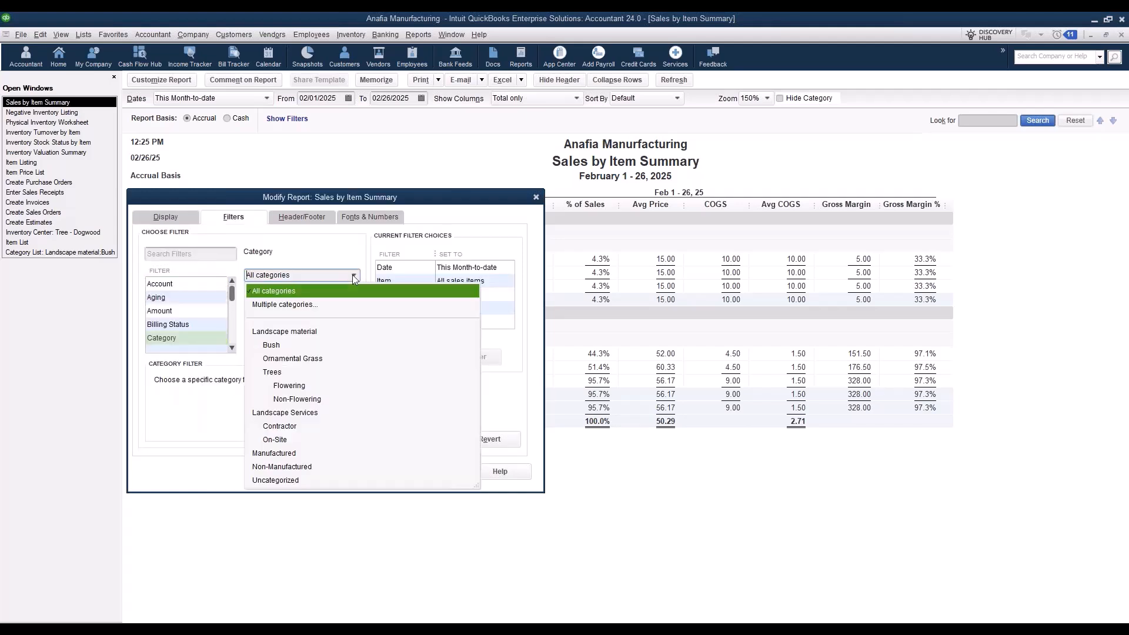
left_click(268, 347)
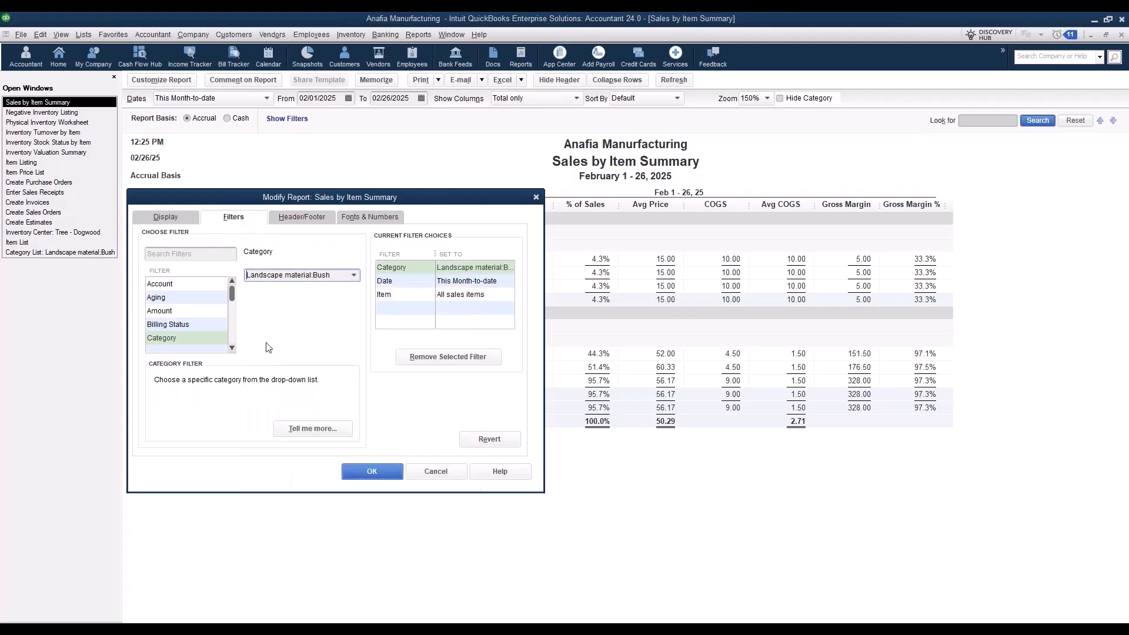
left_click(375, 473)
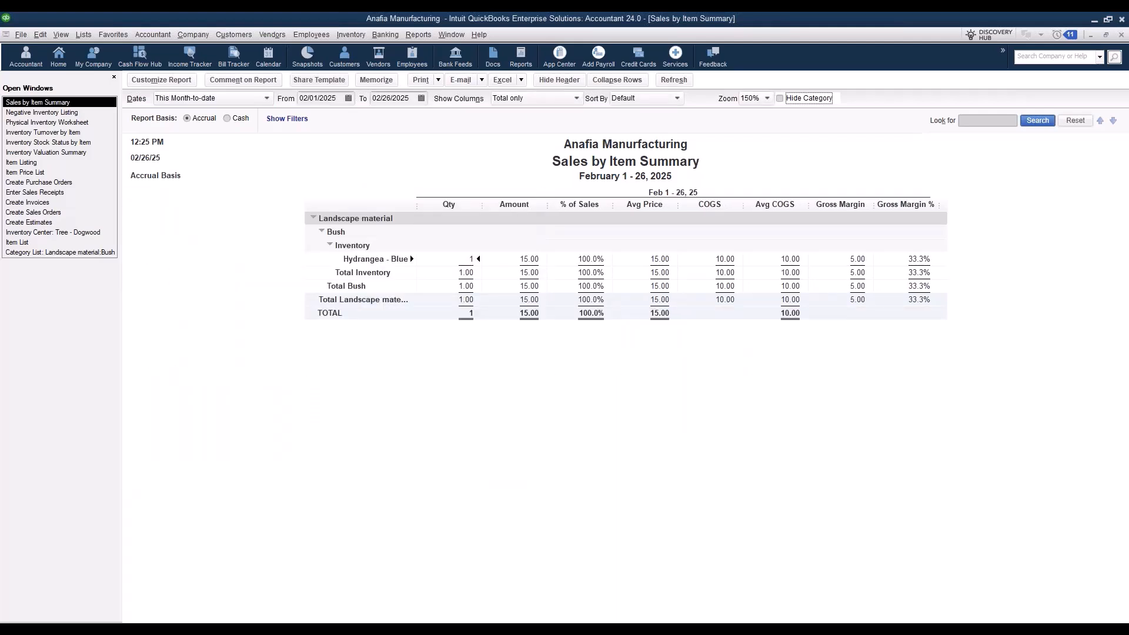